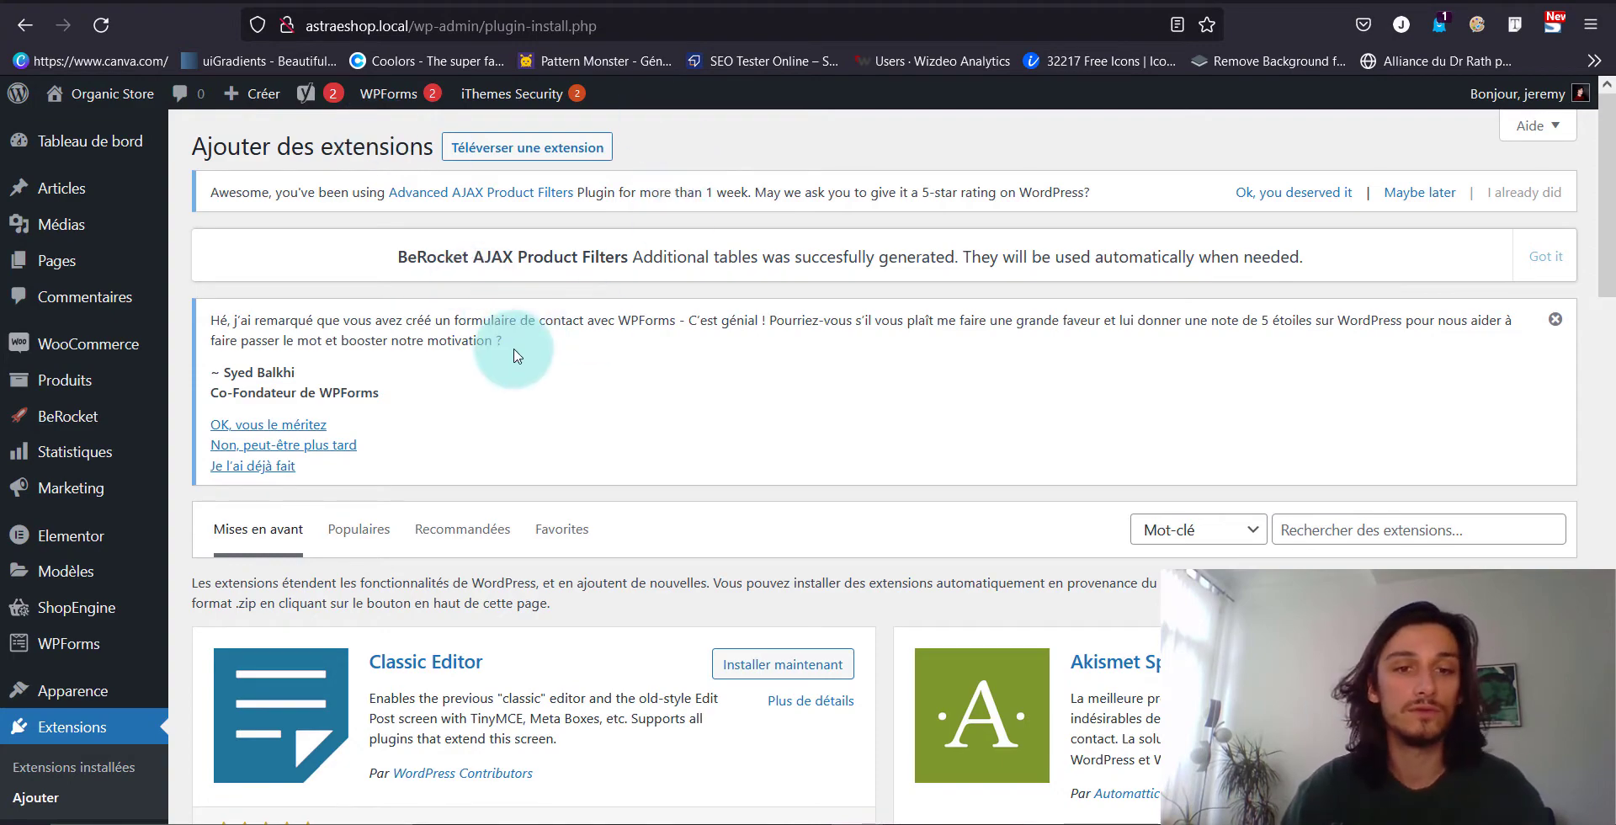
Search the plugin directory for 'stripe' and browse the Stripe payment plugin results
scroll(514, 354, "down", 1)
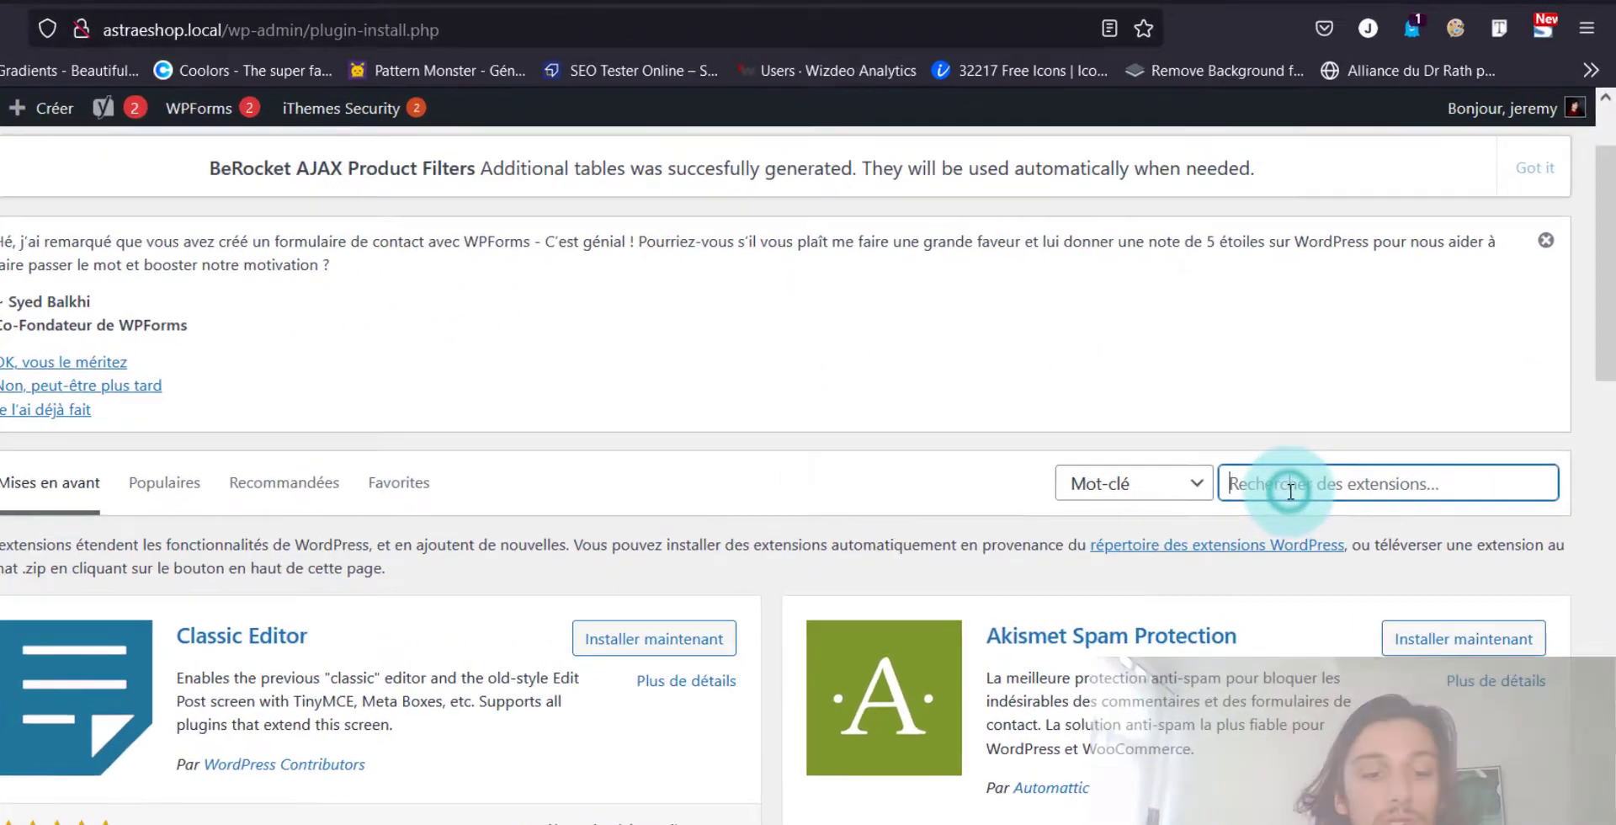
left_click(1332, 425)
type("stri")
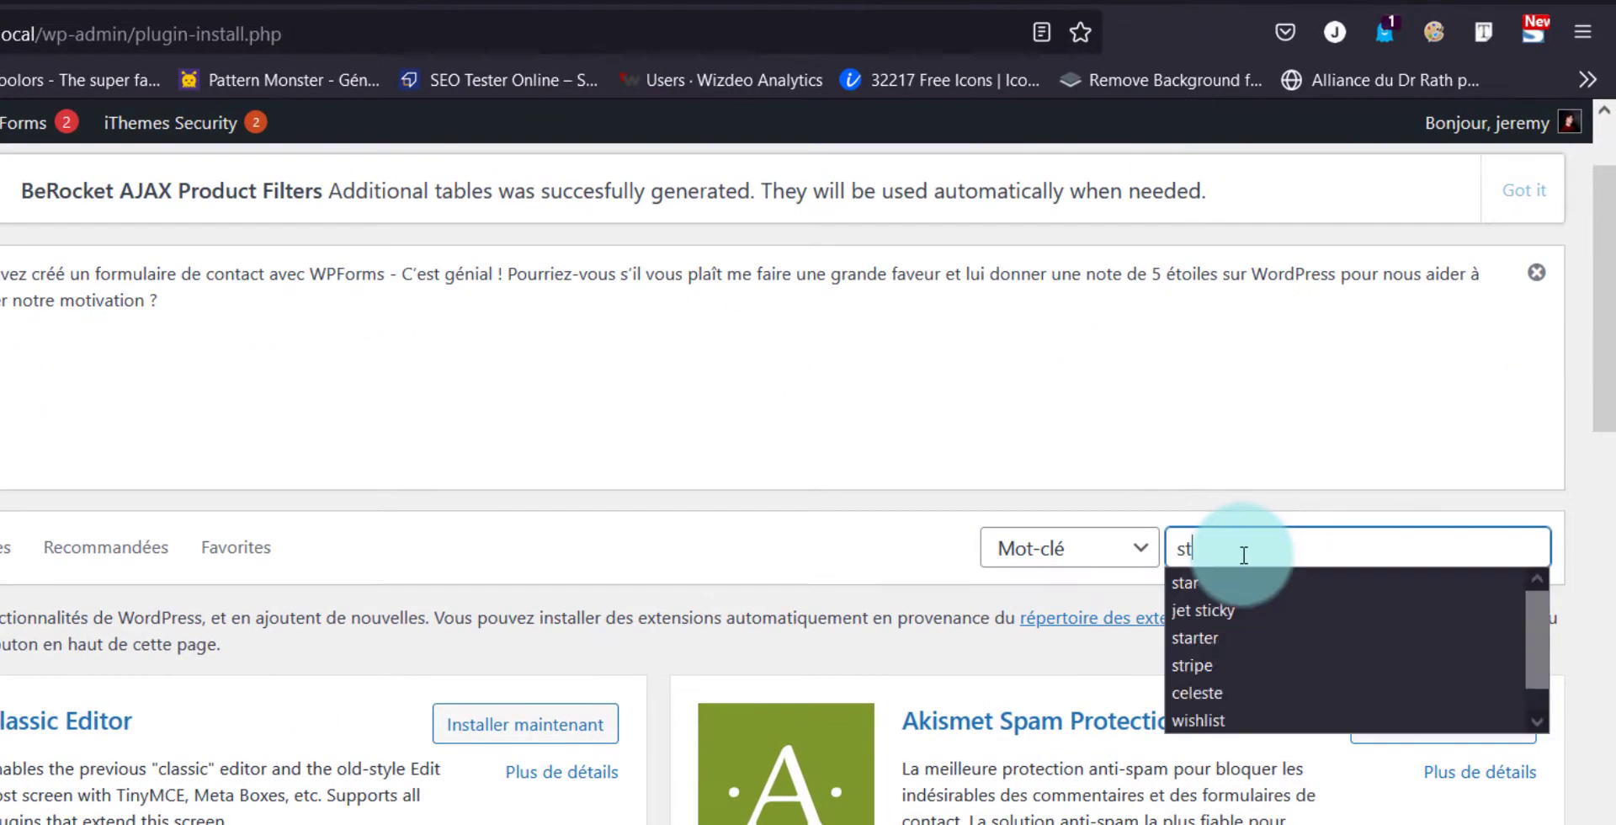
type("pe")
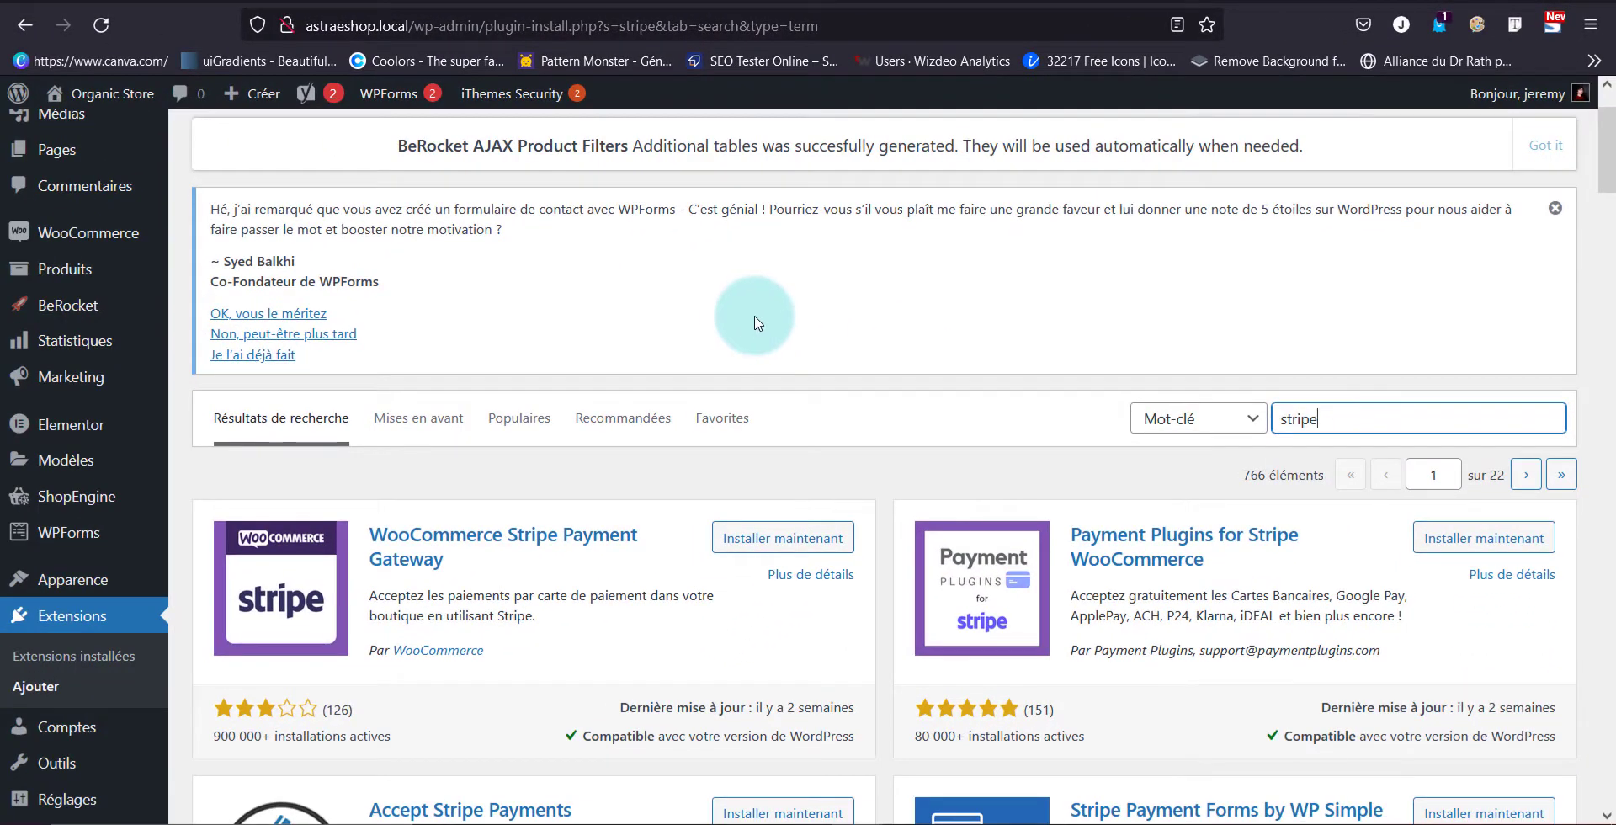
scroll(757, 320, "down", 3)
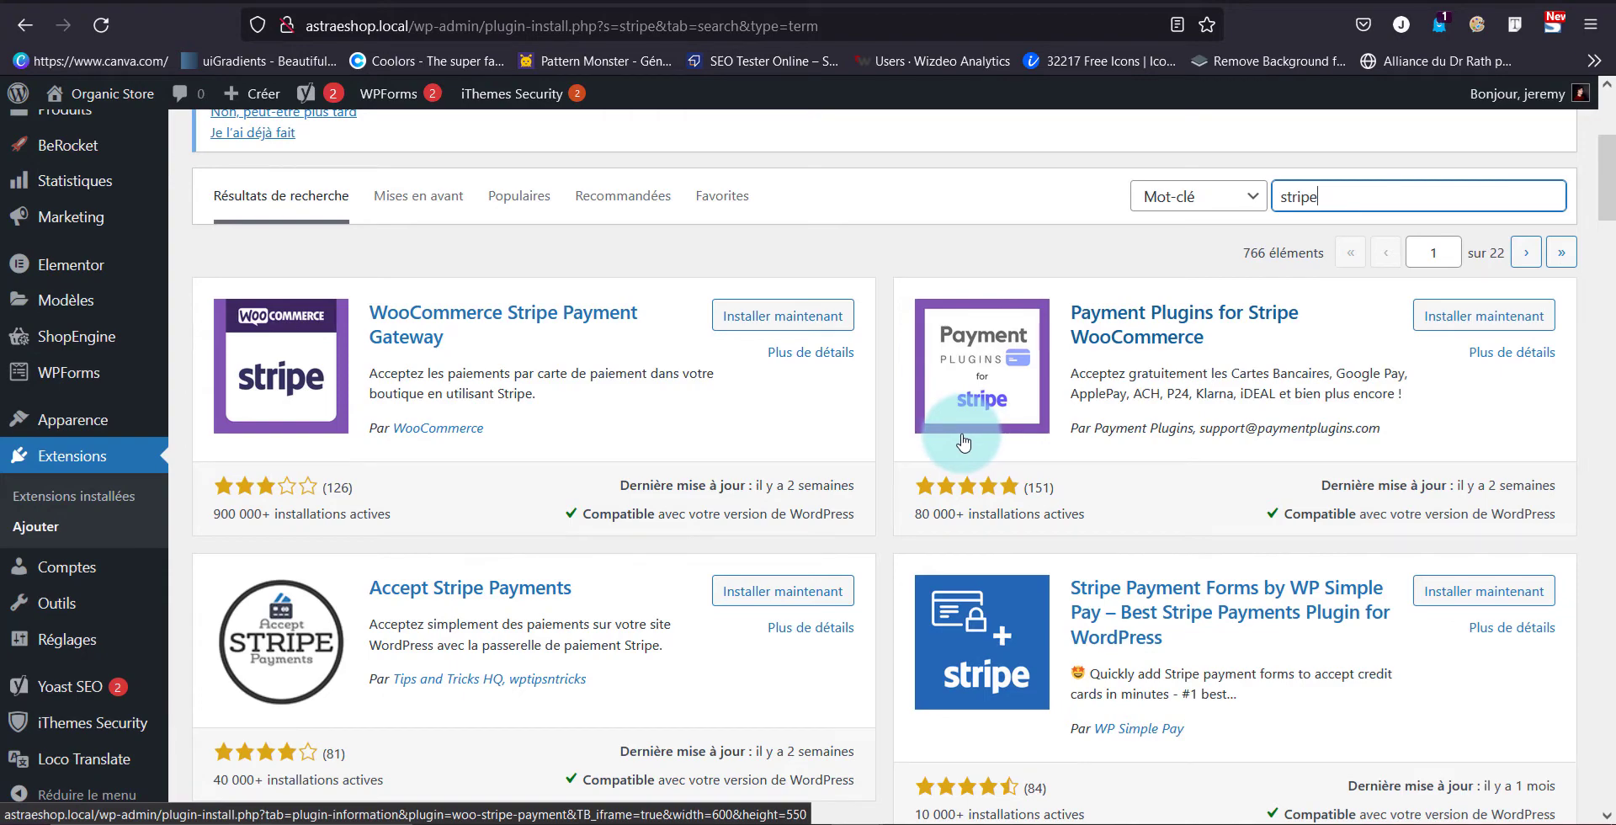
scroll(707, 467, "down", 8)
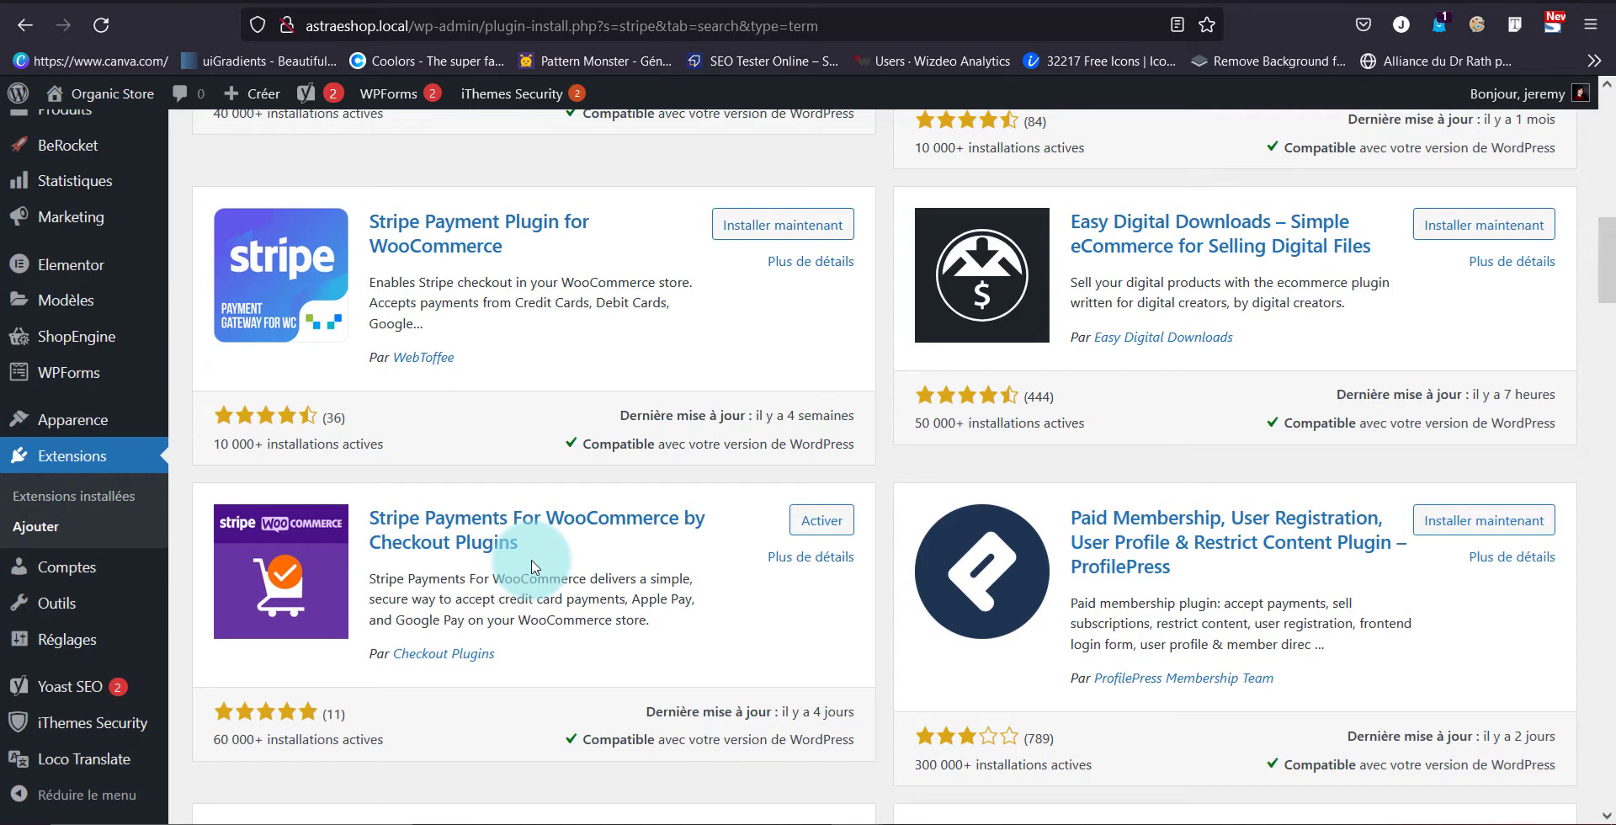
scroll(531, 566, "up", 8)
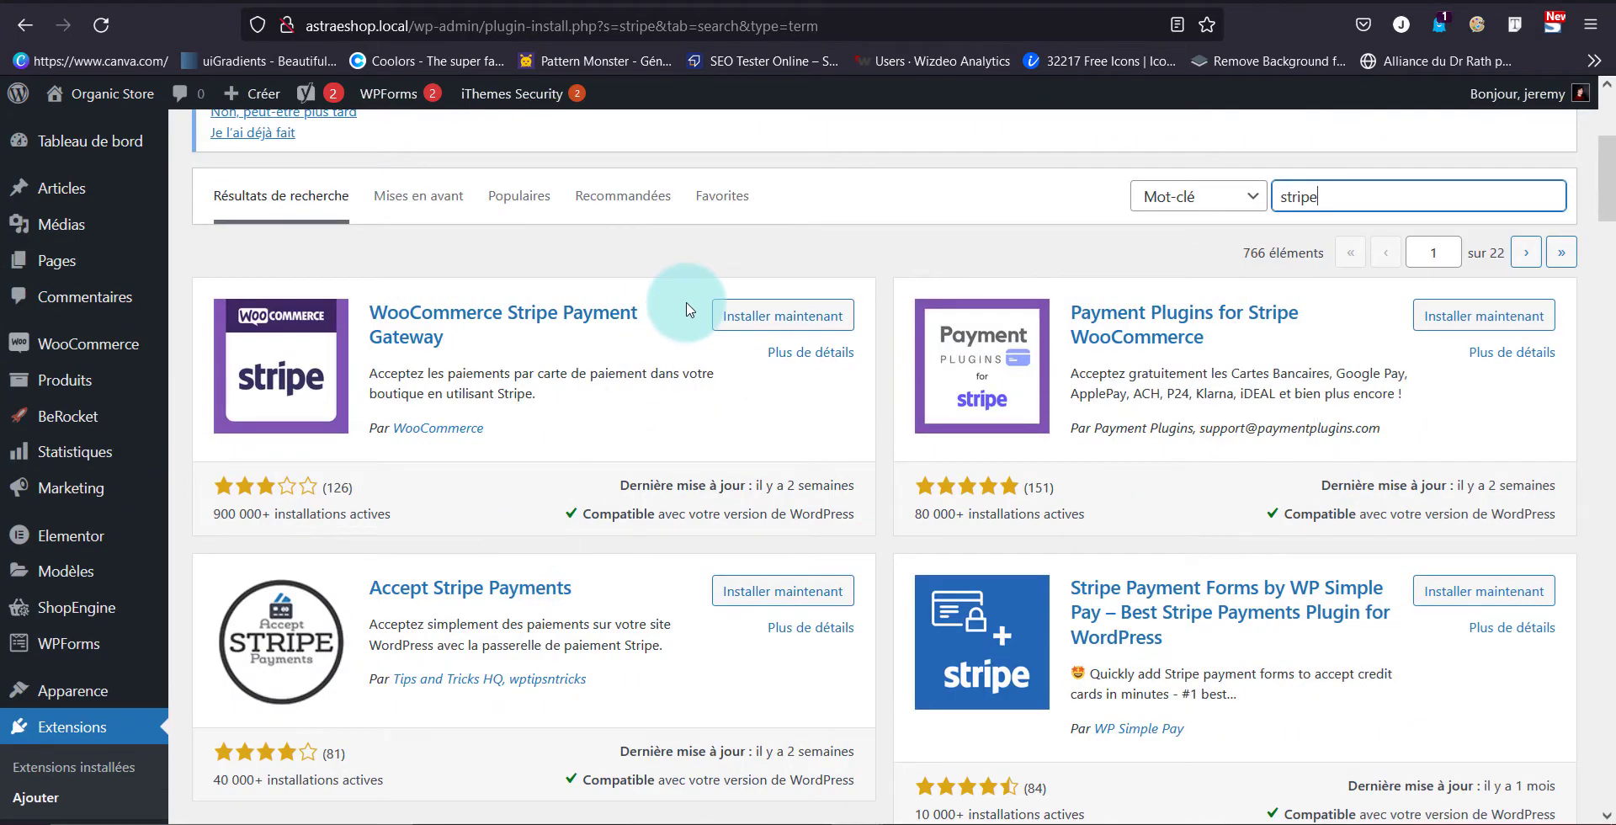
Install and activate the WooCommerce Stripe Payment Gateway plugin (version 6.5.1)
left_click(751, 305)
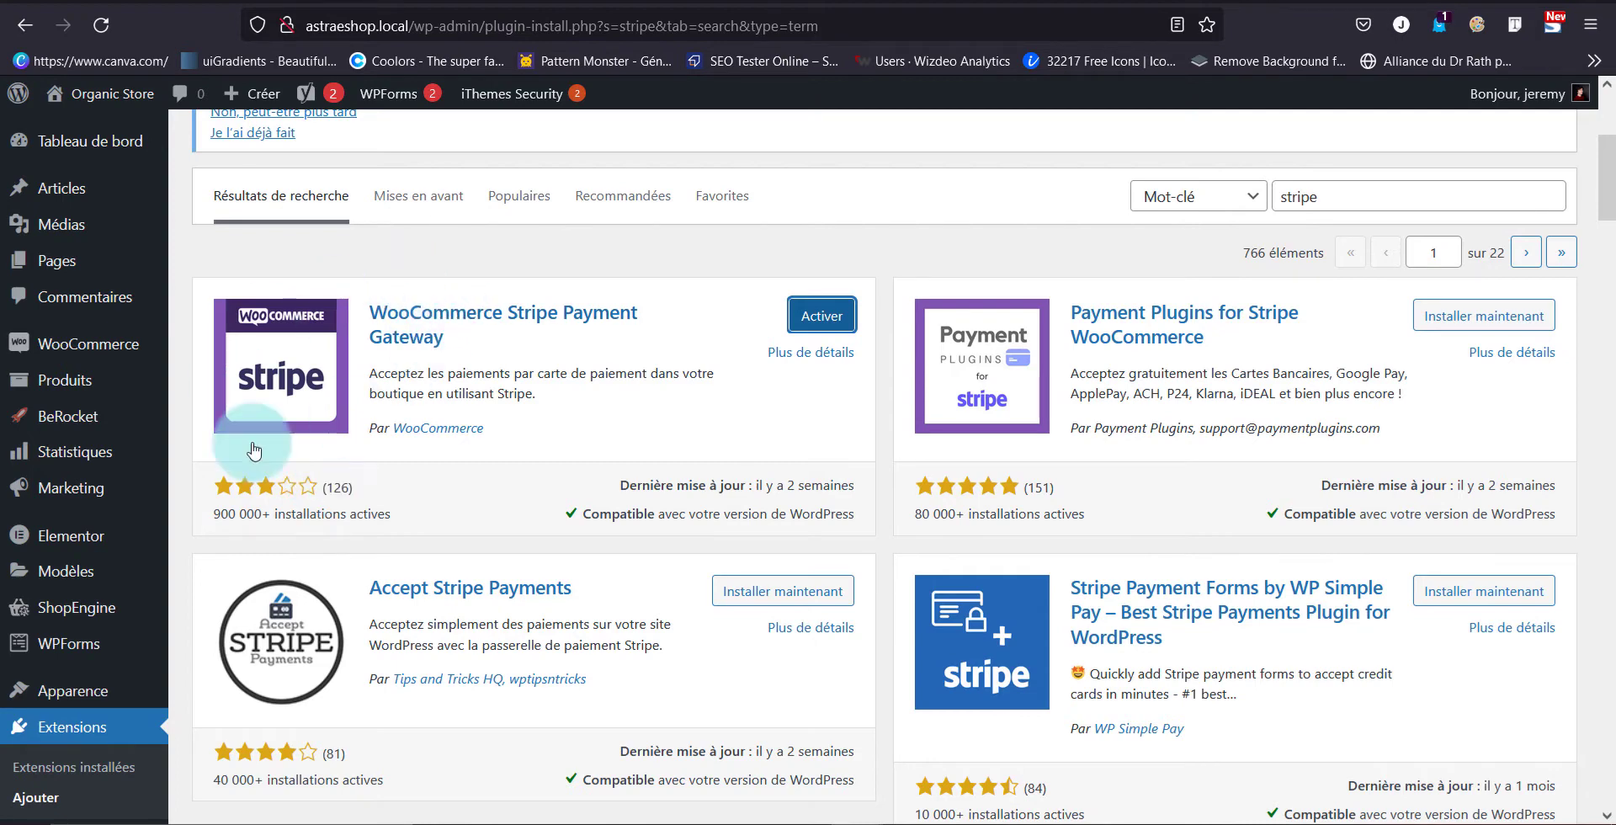
left_click(821, 305)
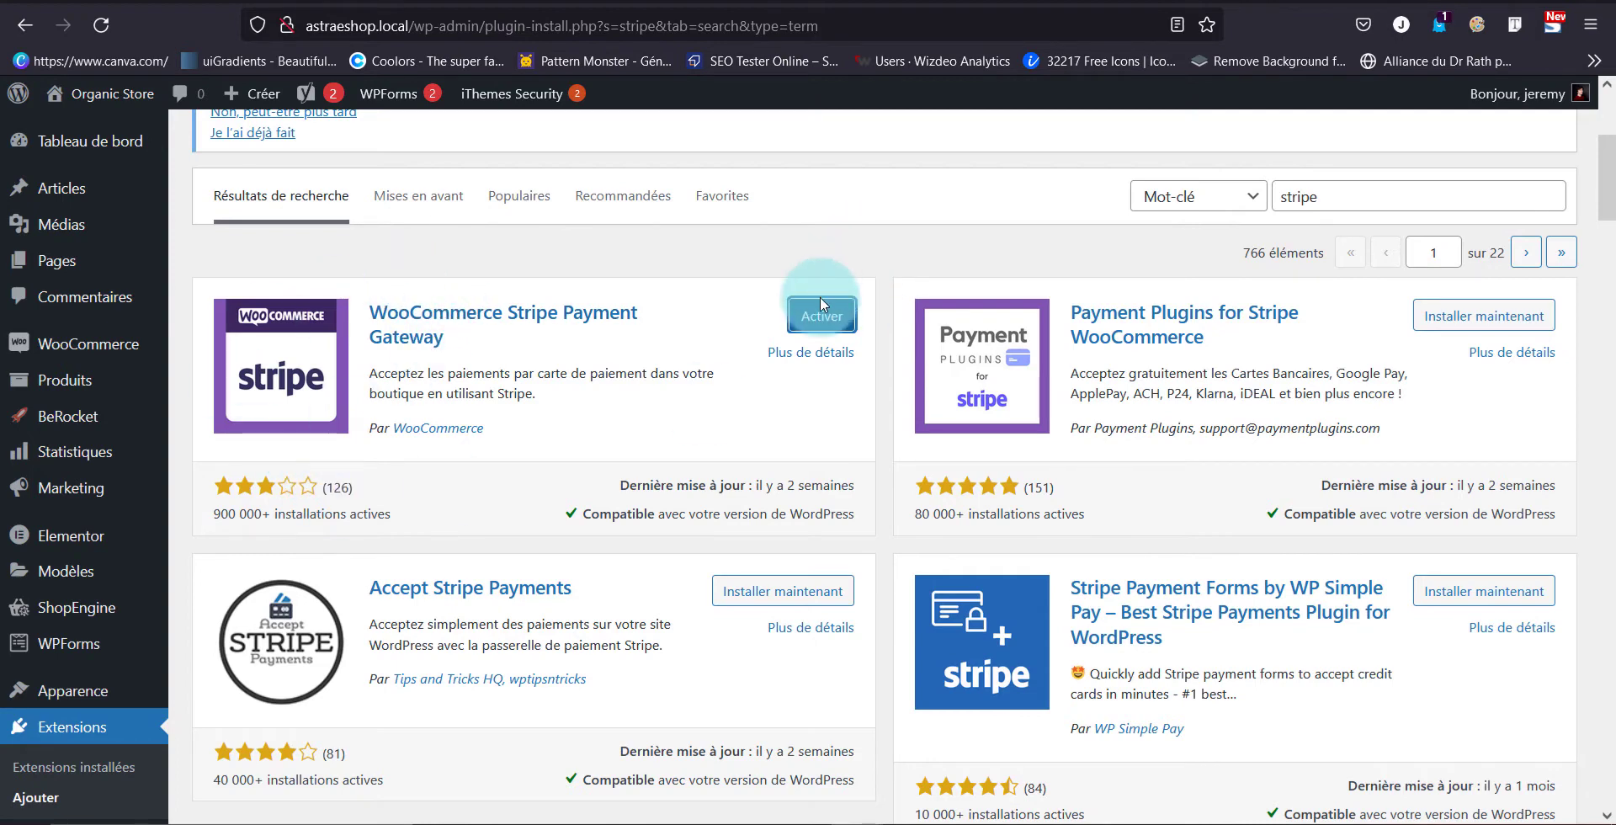
left_click(814, 308)
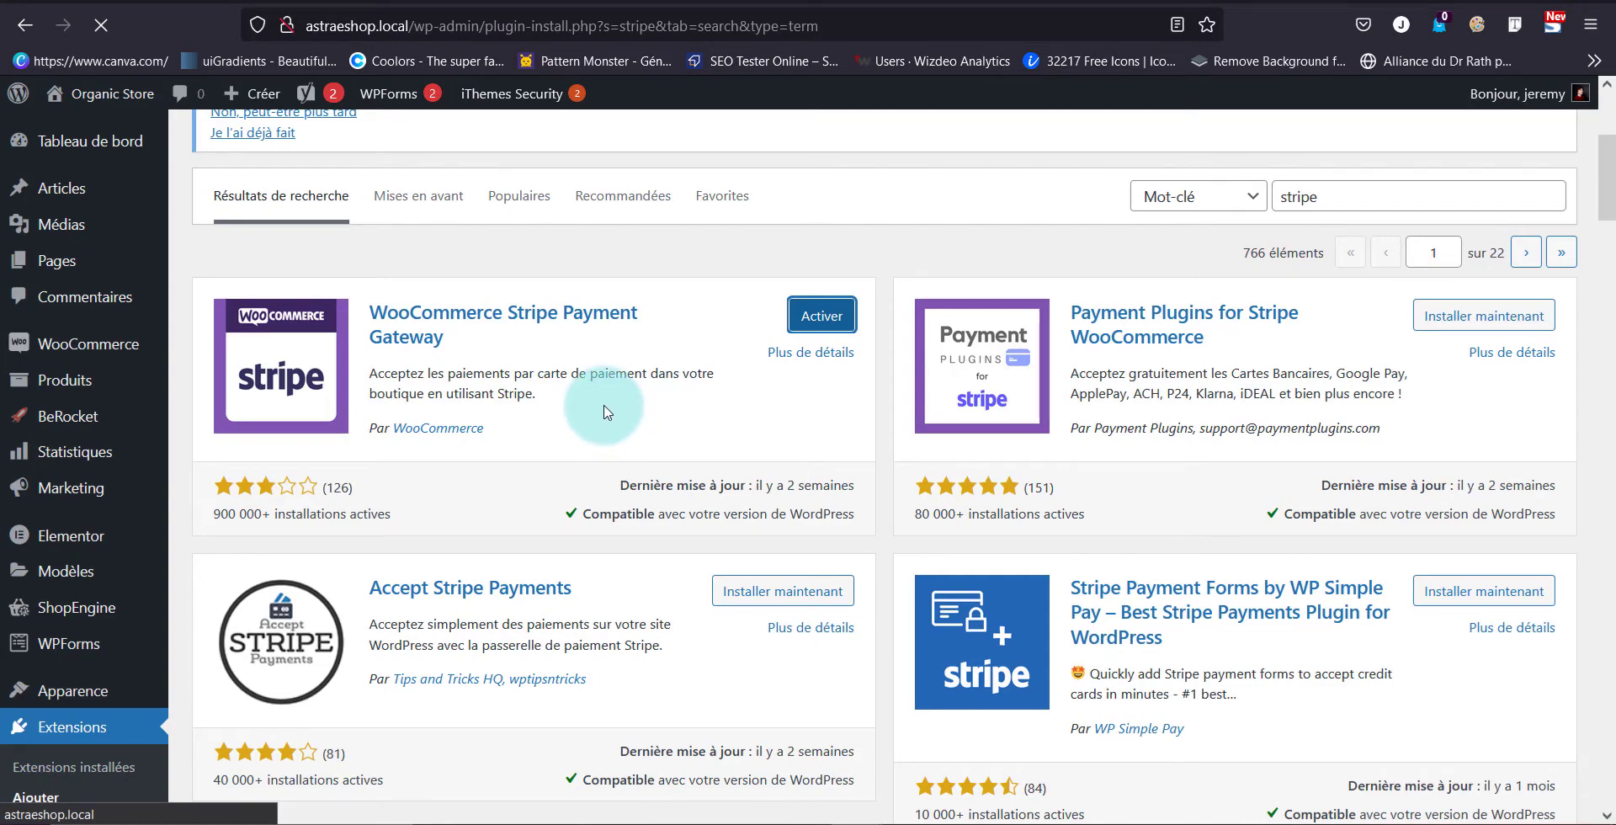
scroll(567, 415, "down", 10)
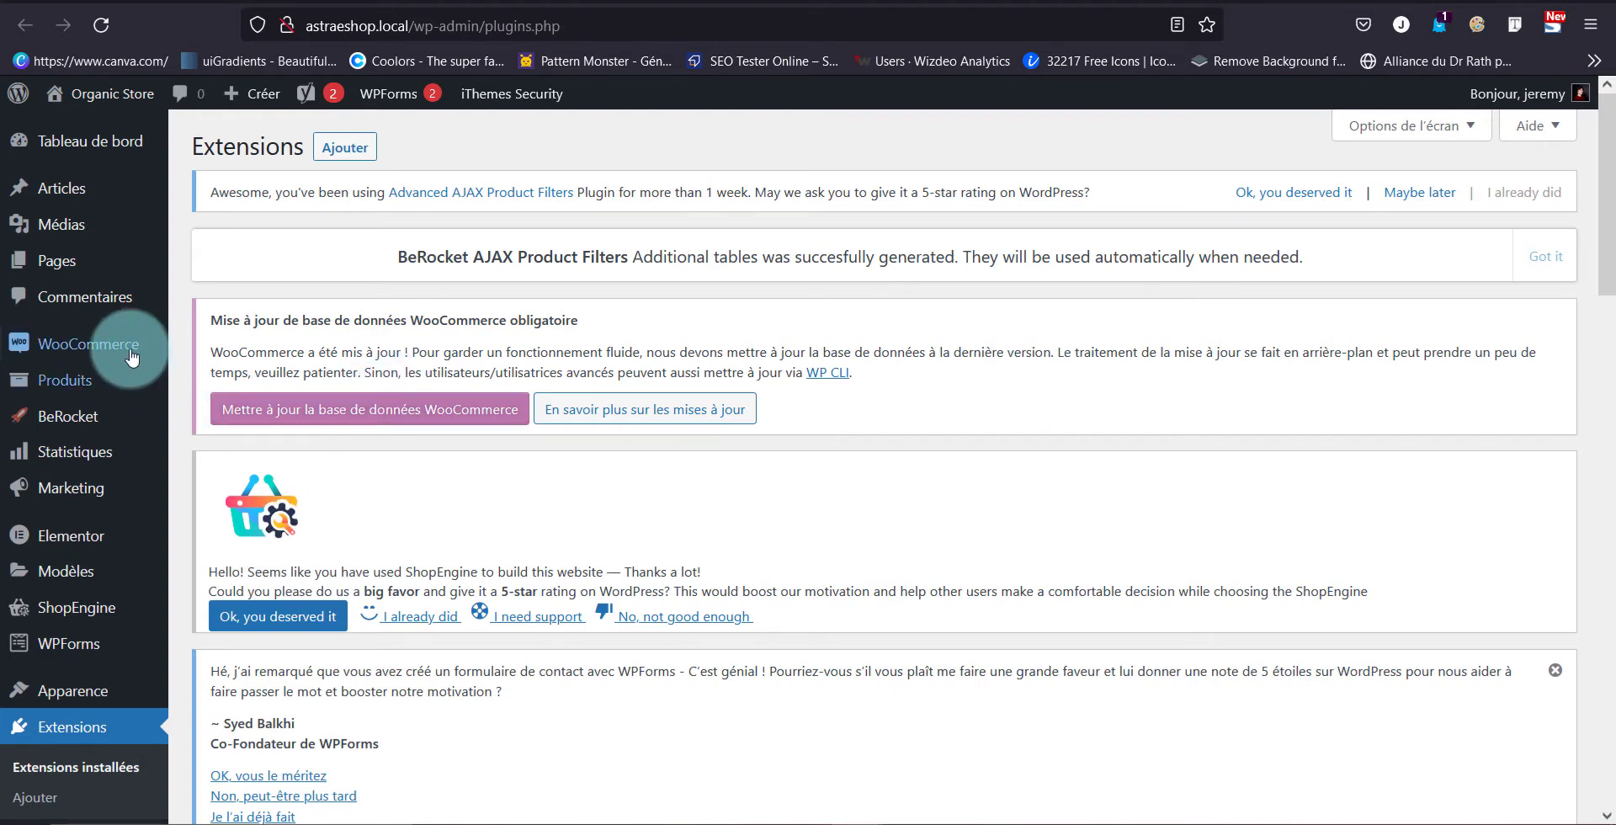
Enter the shop's street address and city in WooCommerce General settings and save them
mouse_move(131, 358)
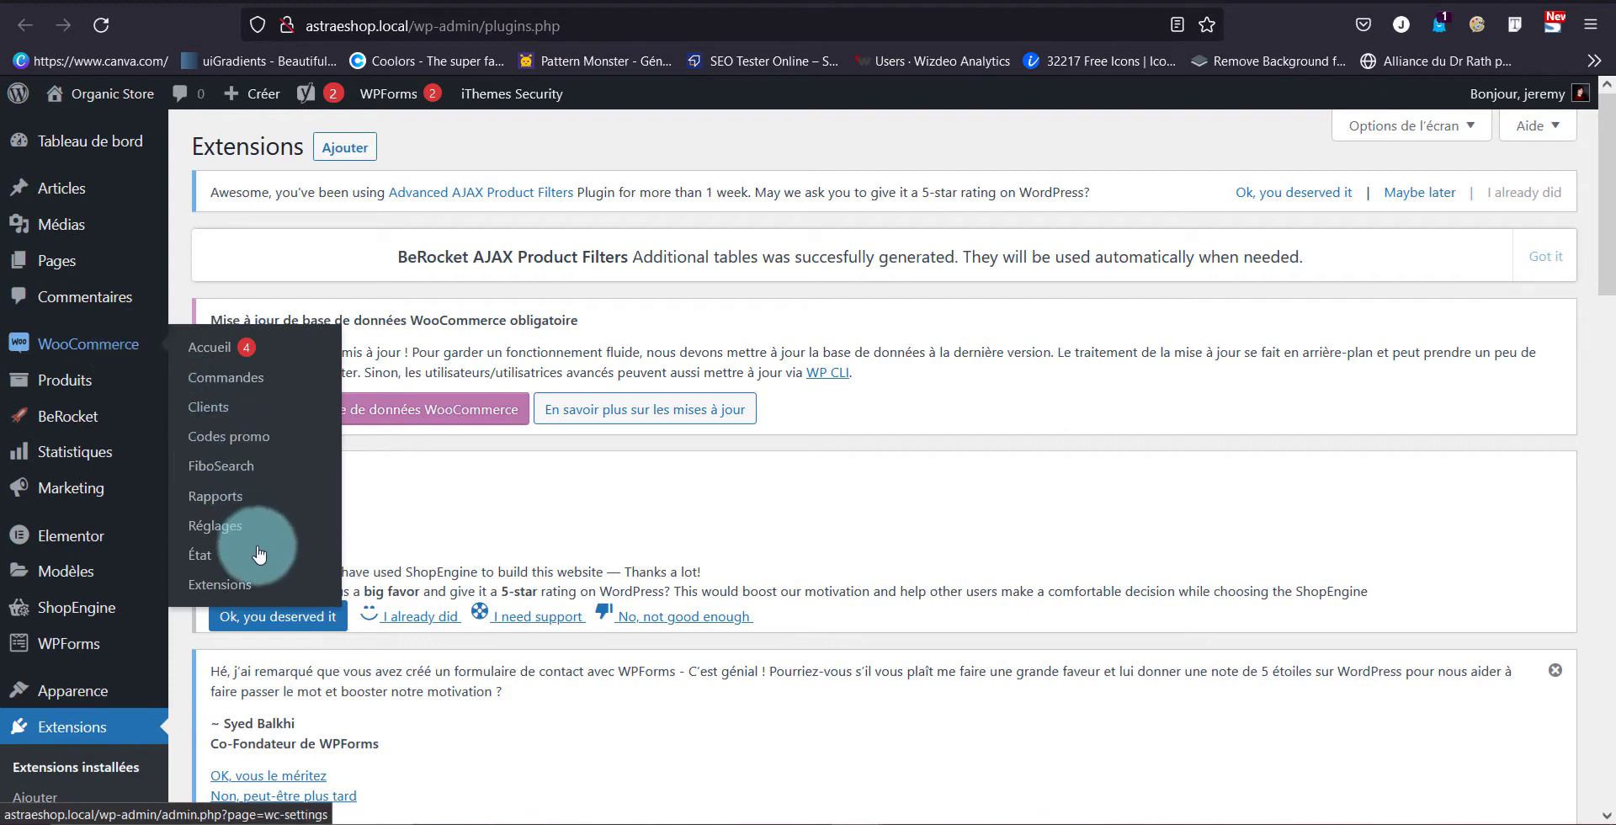
left_click(183, 526)
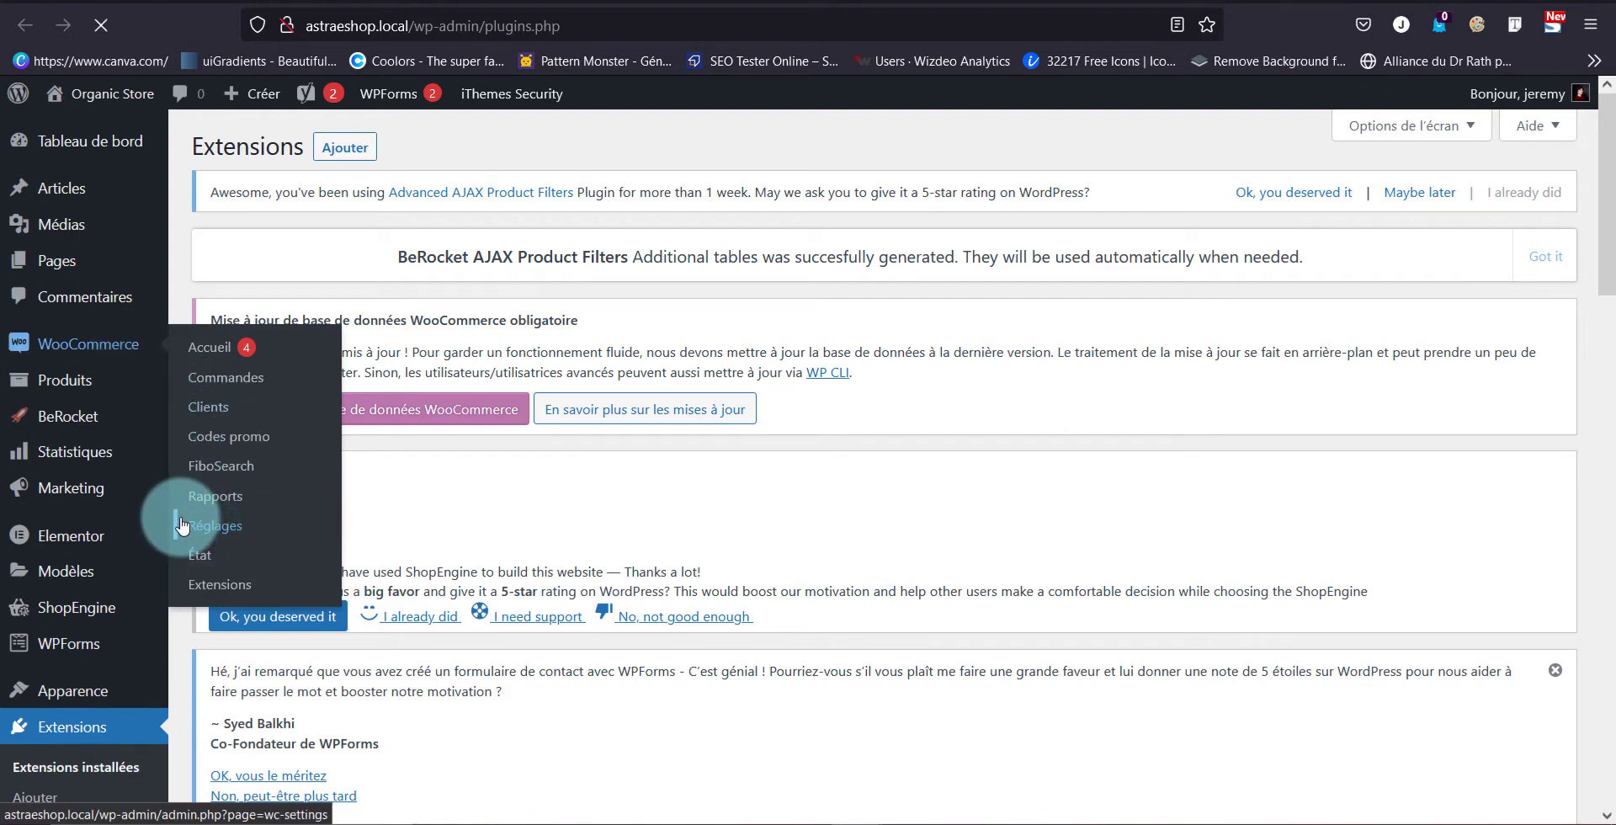
scroll(639, 643, "down", 7)
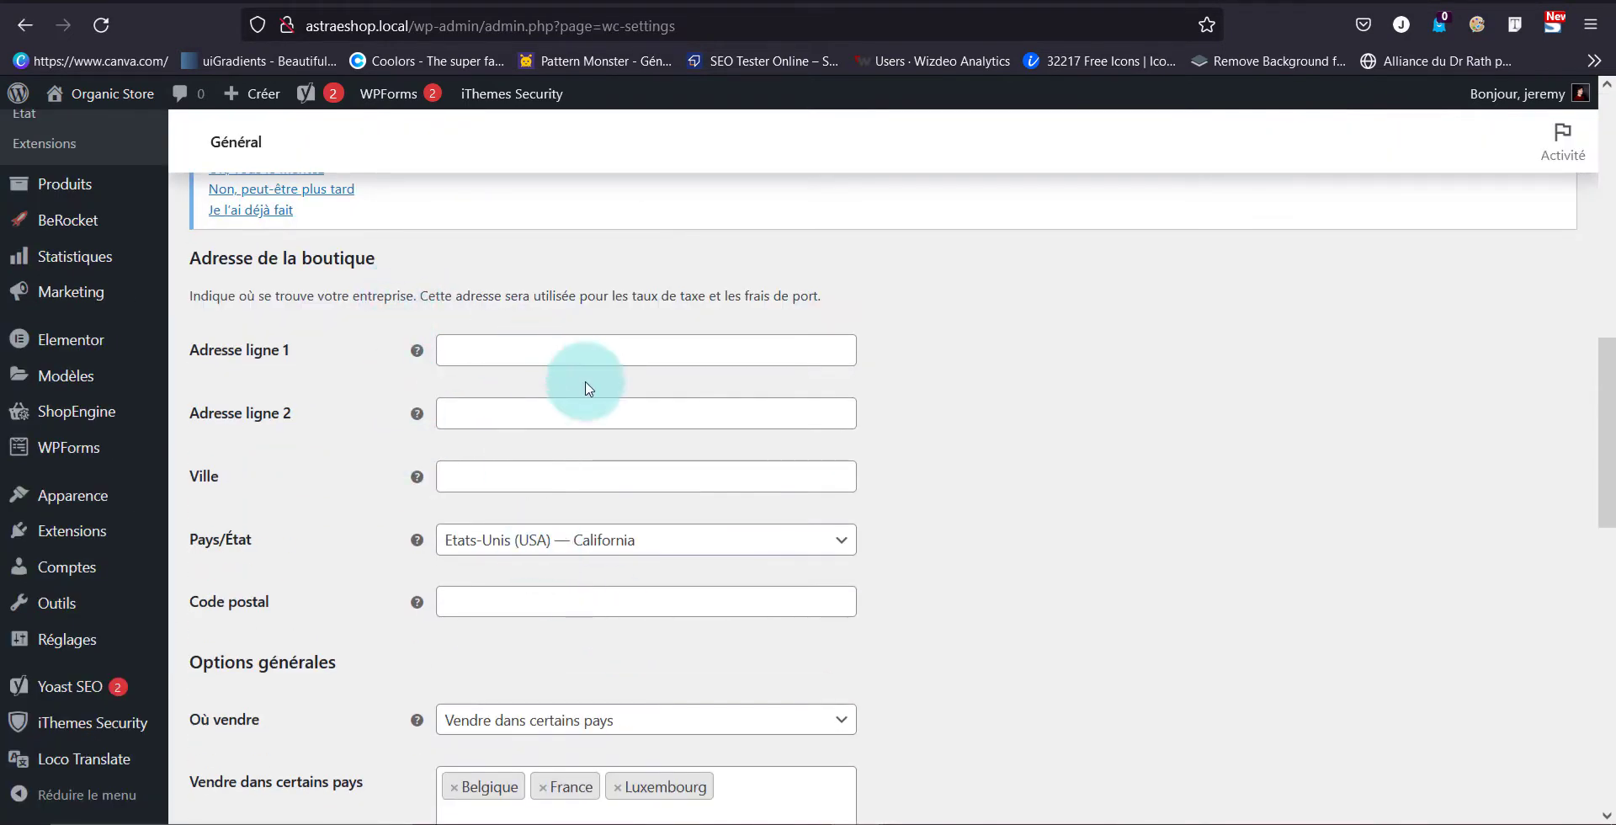
left_click(576, 357)
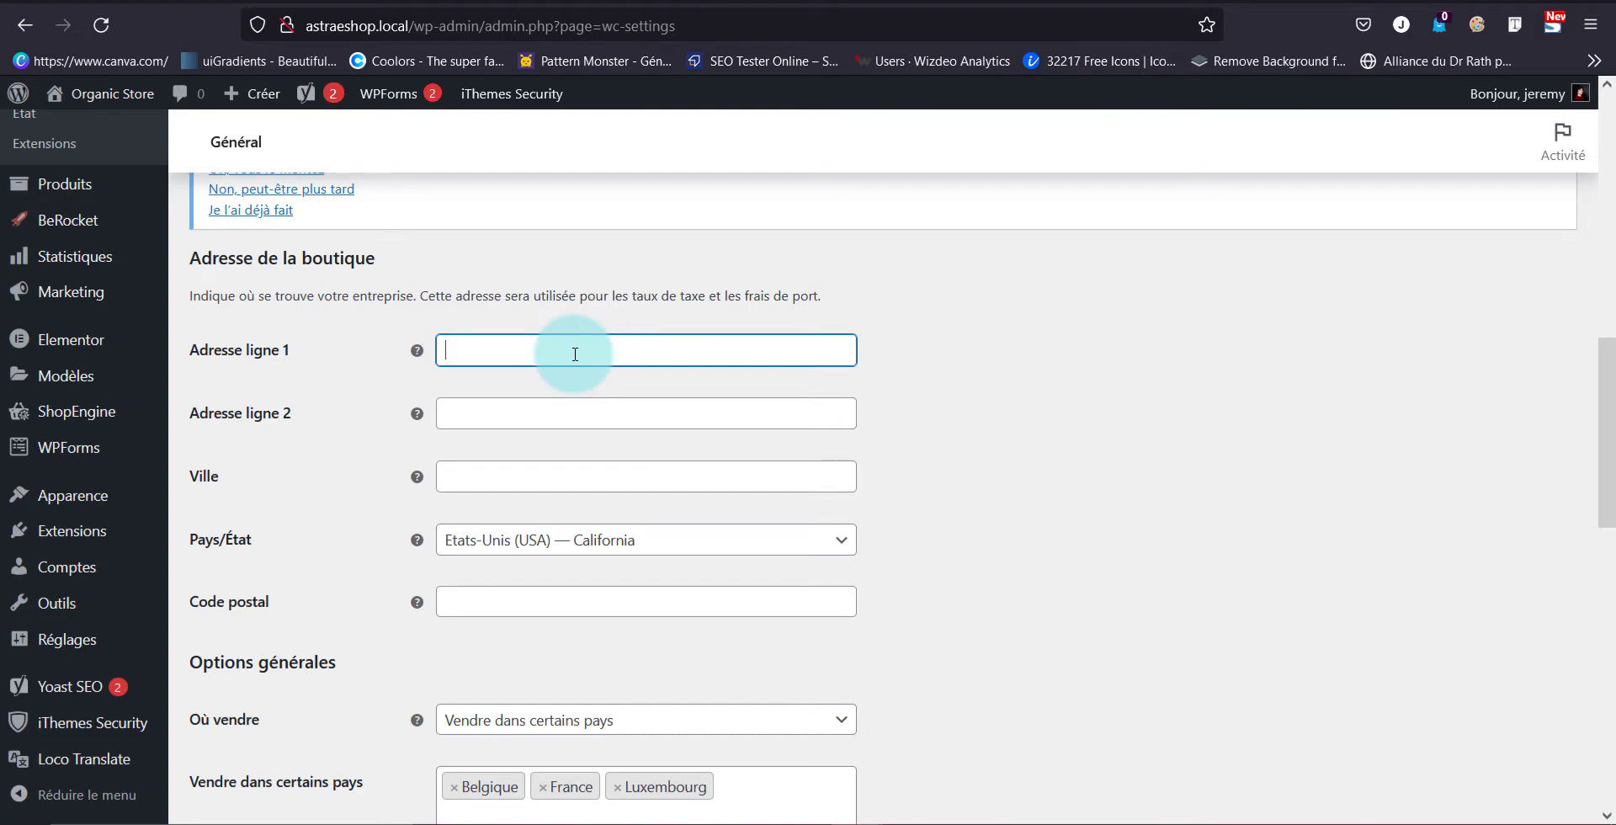
scroll(627, 336, "down", 5)
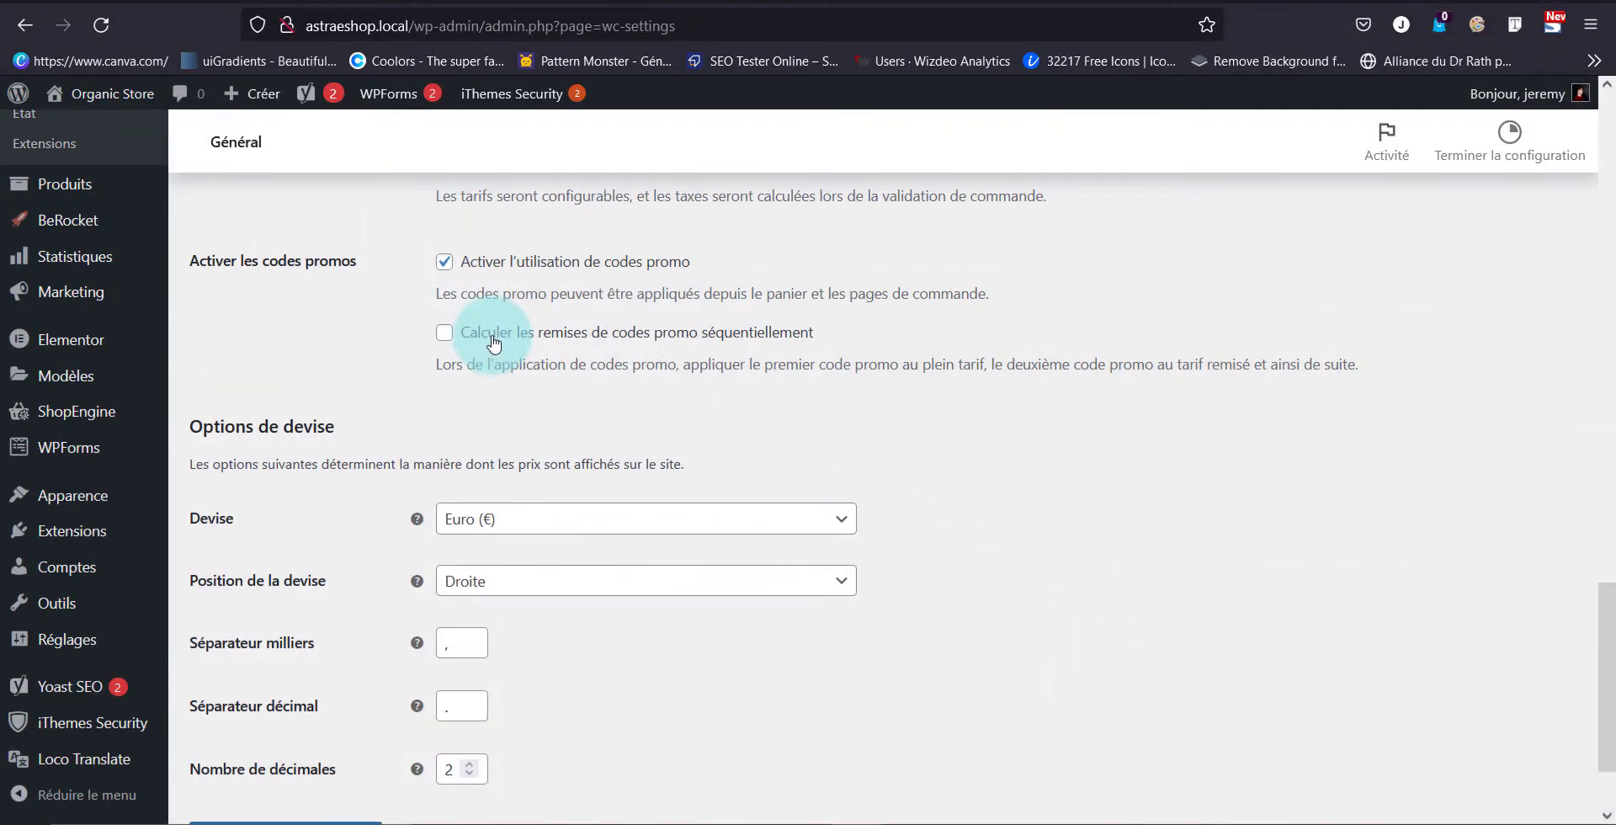
scroll(379, 539, "down", 2)
left_click(316, 723)
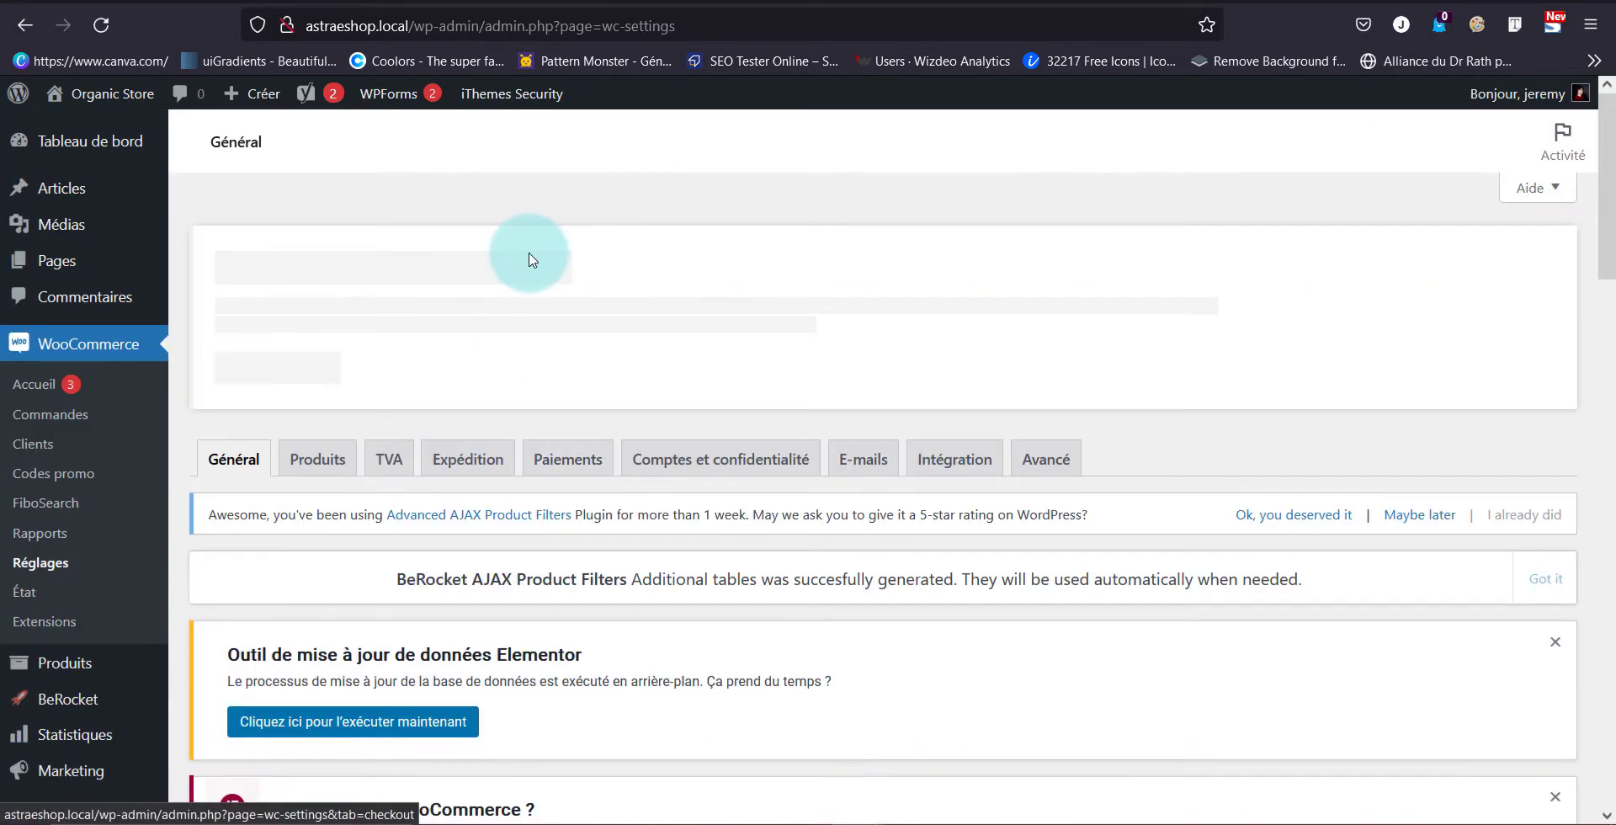
Enable Stripe in the Paiements list to reach its gateway settings page
left_click(569, 457)
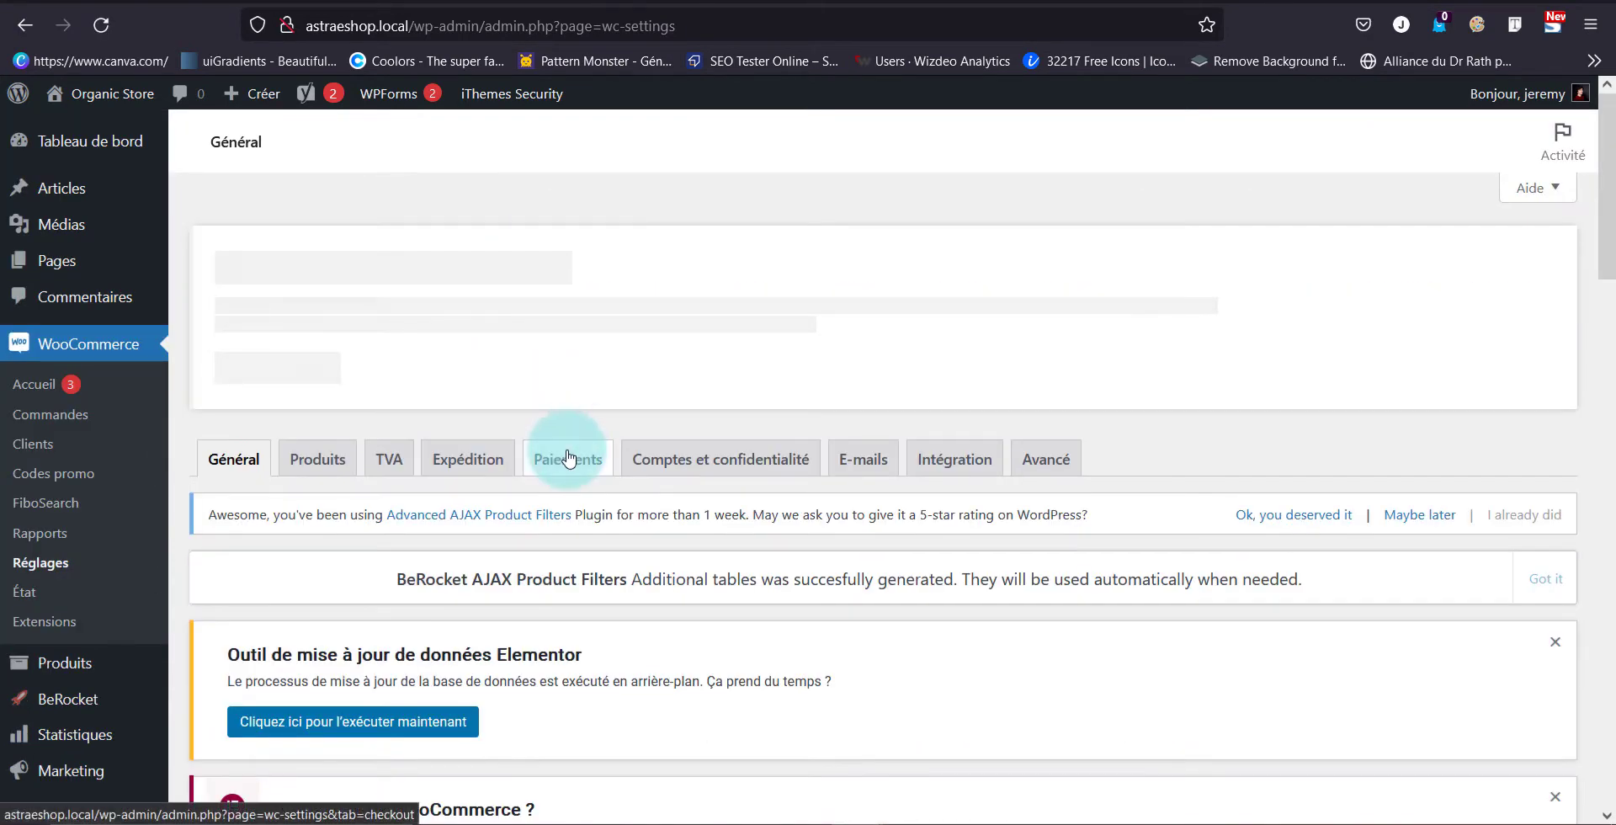
scroll(407, 422, "down", 5)
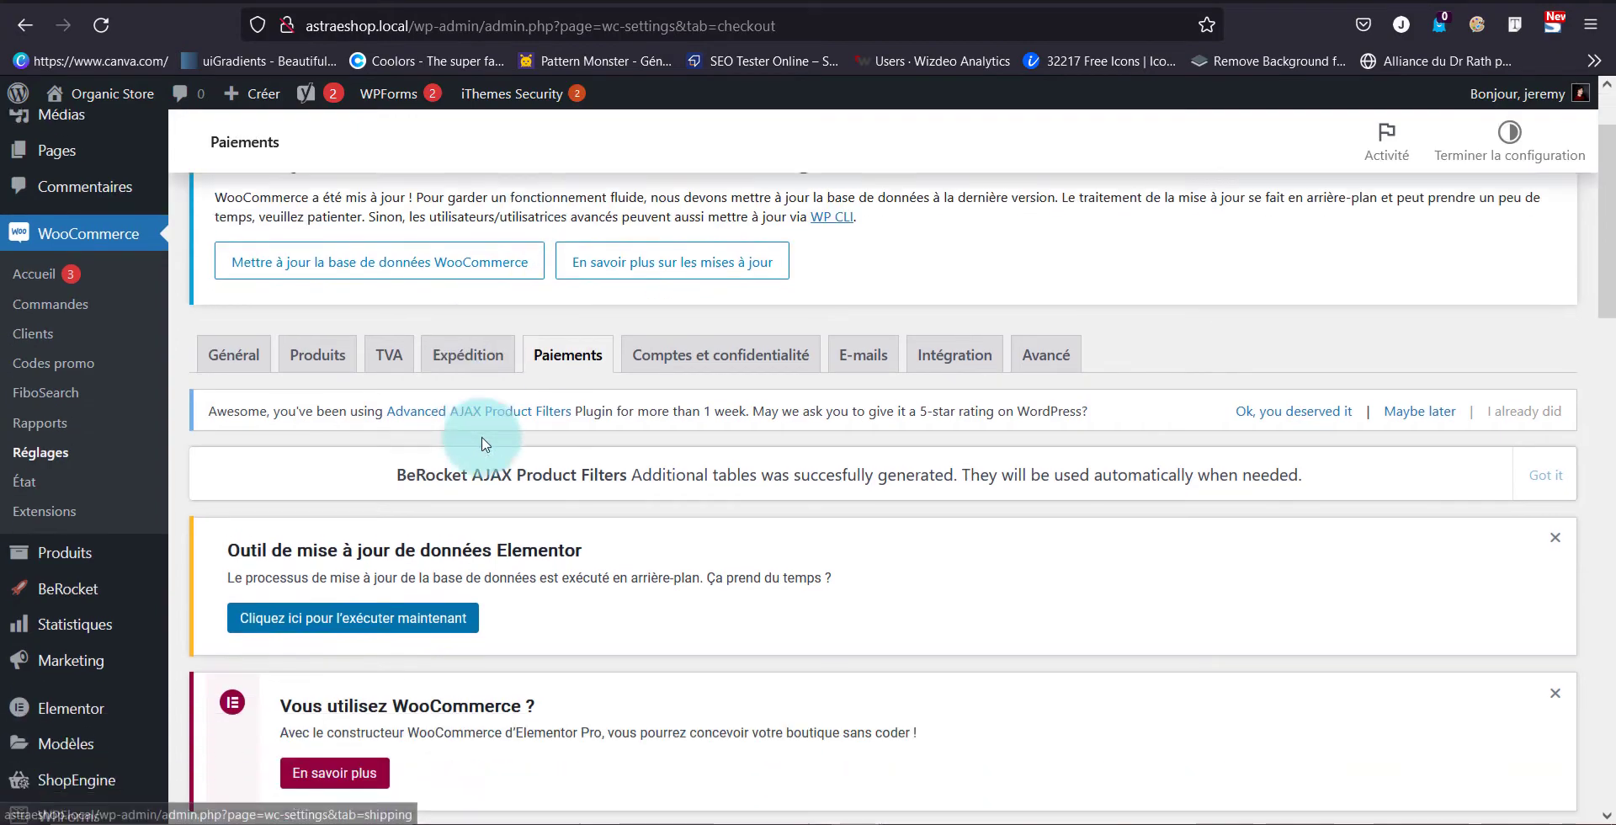
scroll(480, 436, "down", 5)
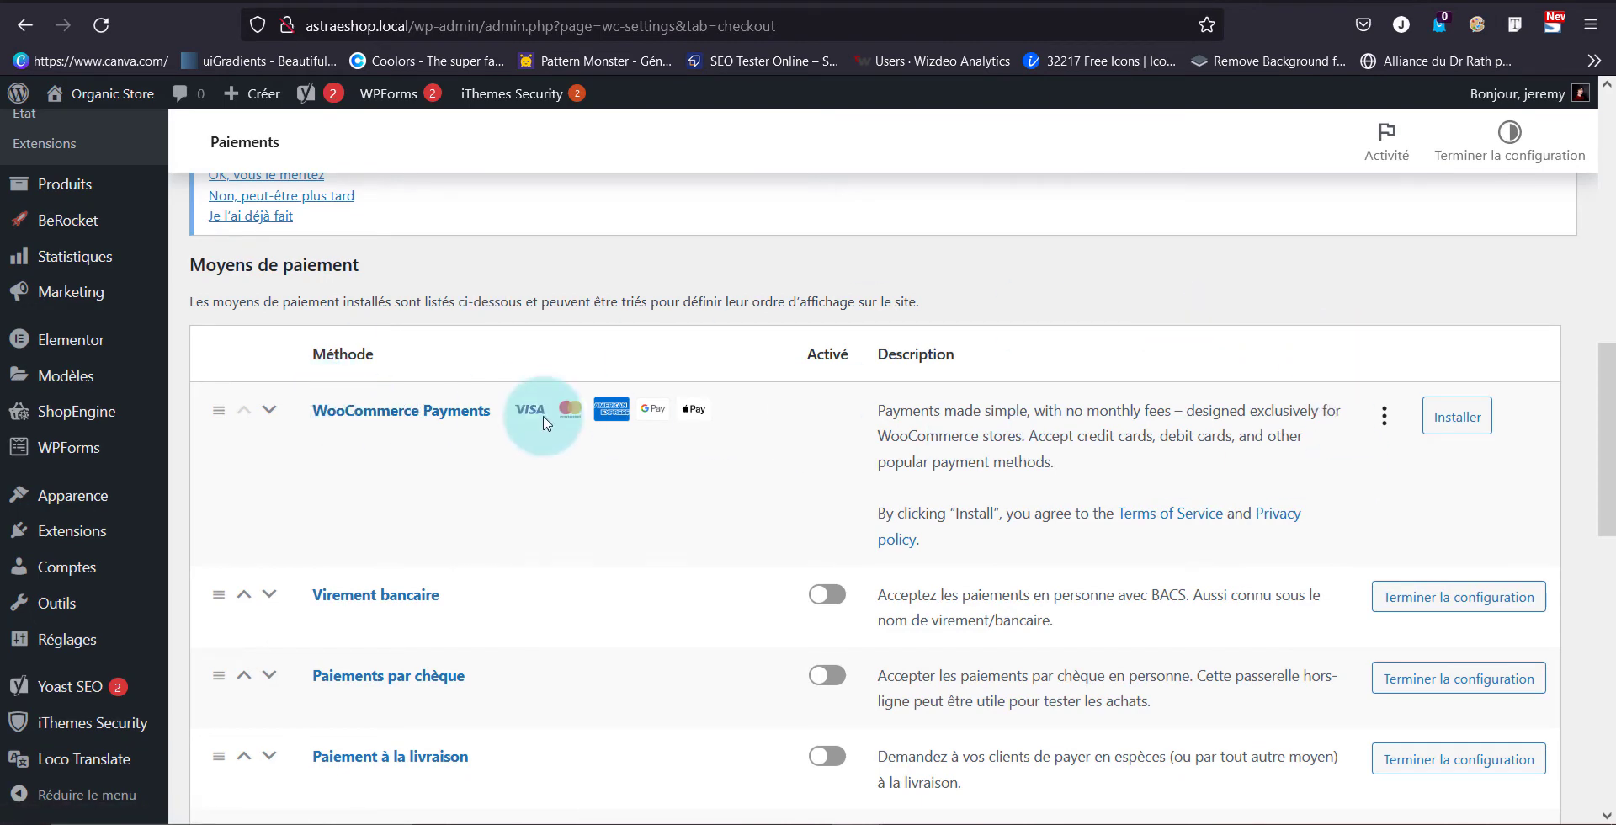
scroll(543, 423, "down", 3)
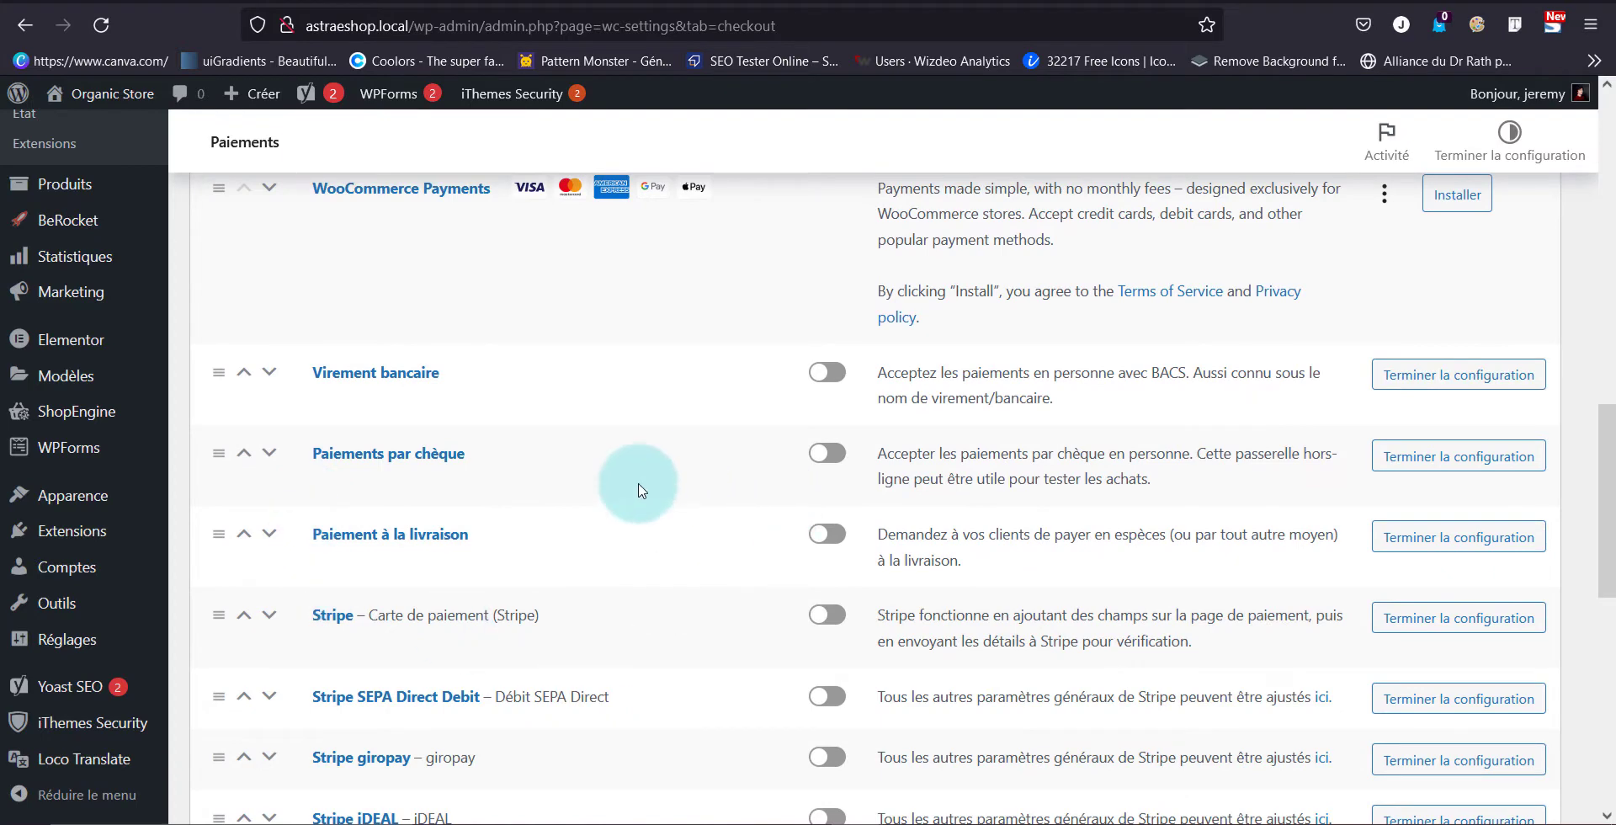
scroll(622, 496, "down", 2)
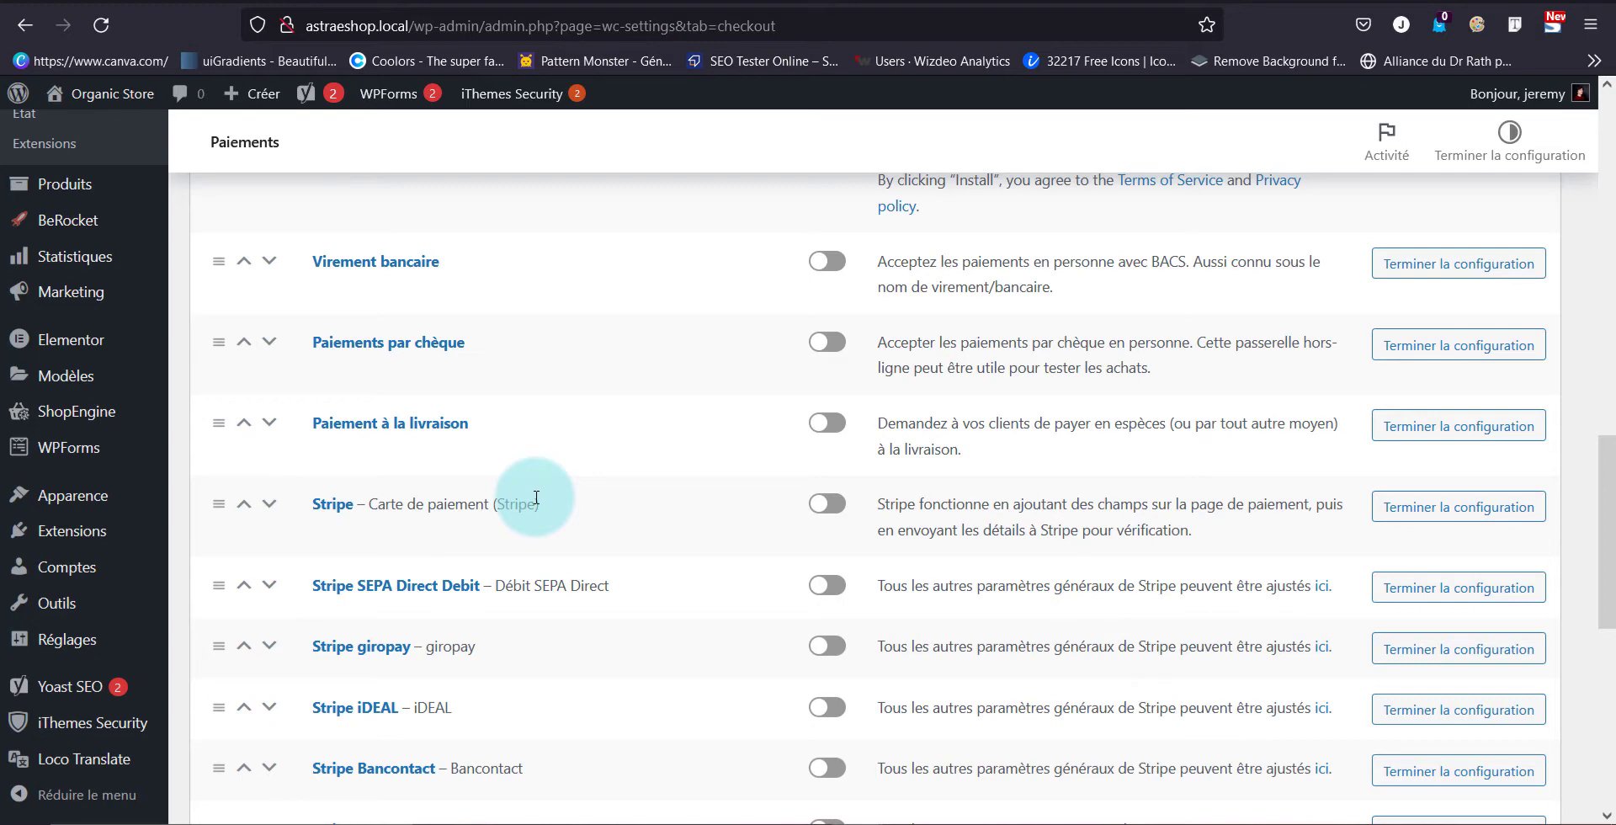
scroll(536, 497, "down", 3)
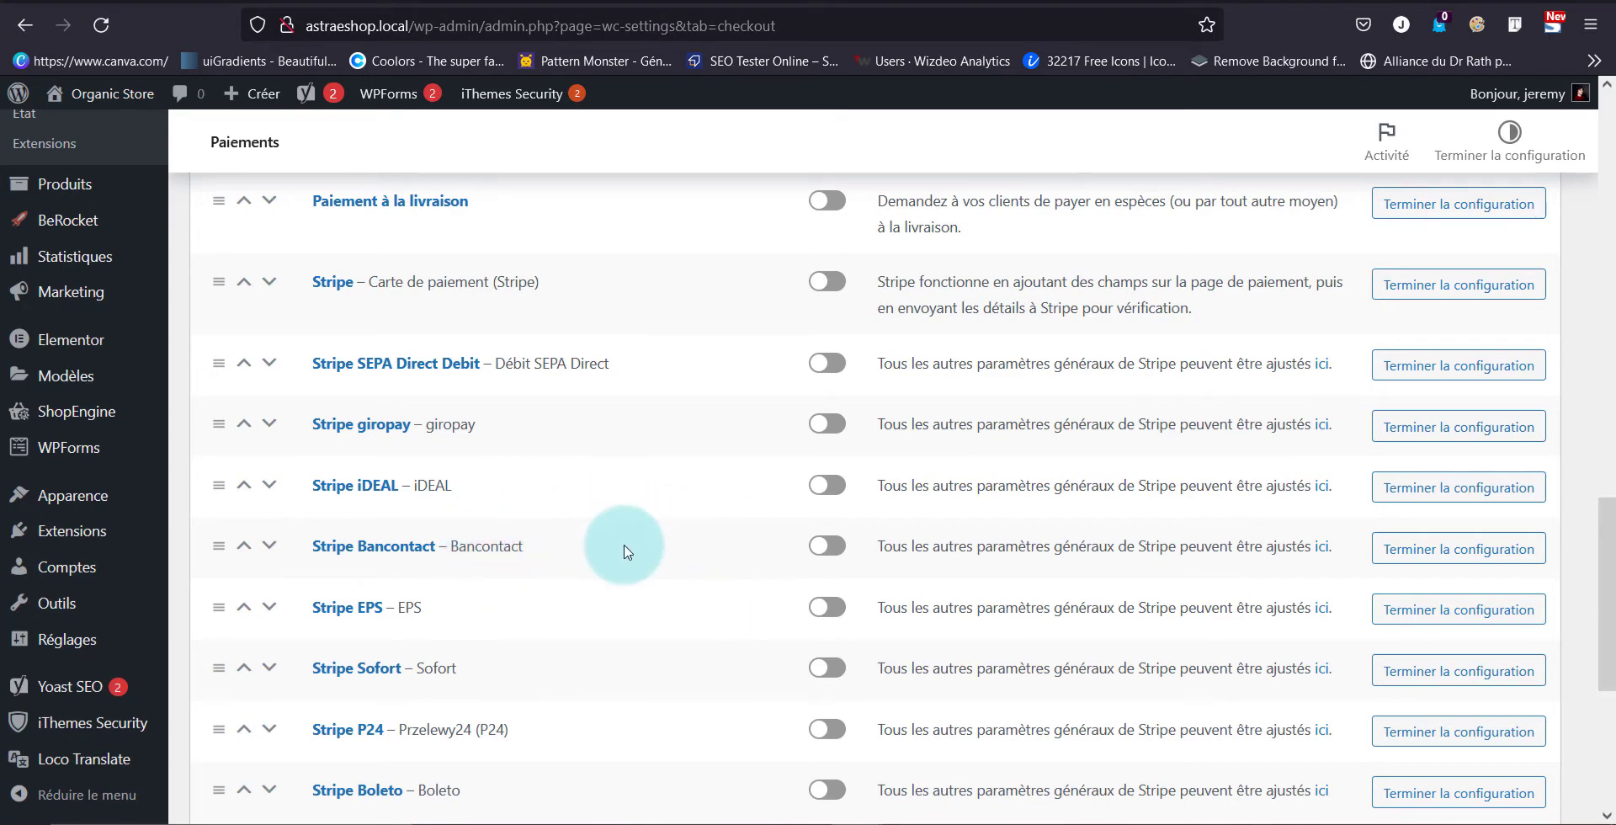
scroll(623, 553, "down", 4)
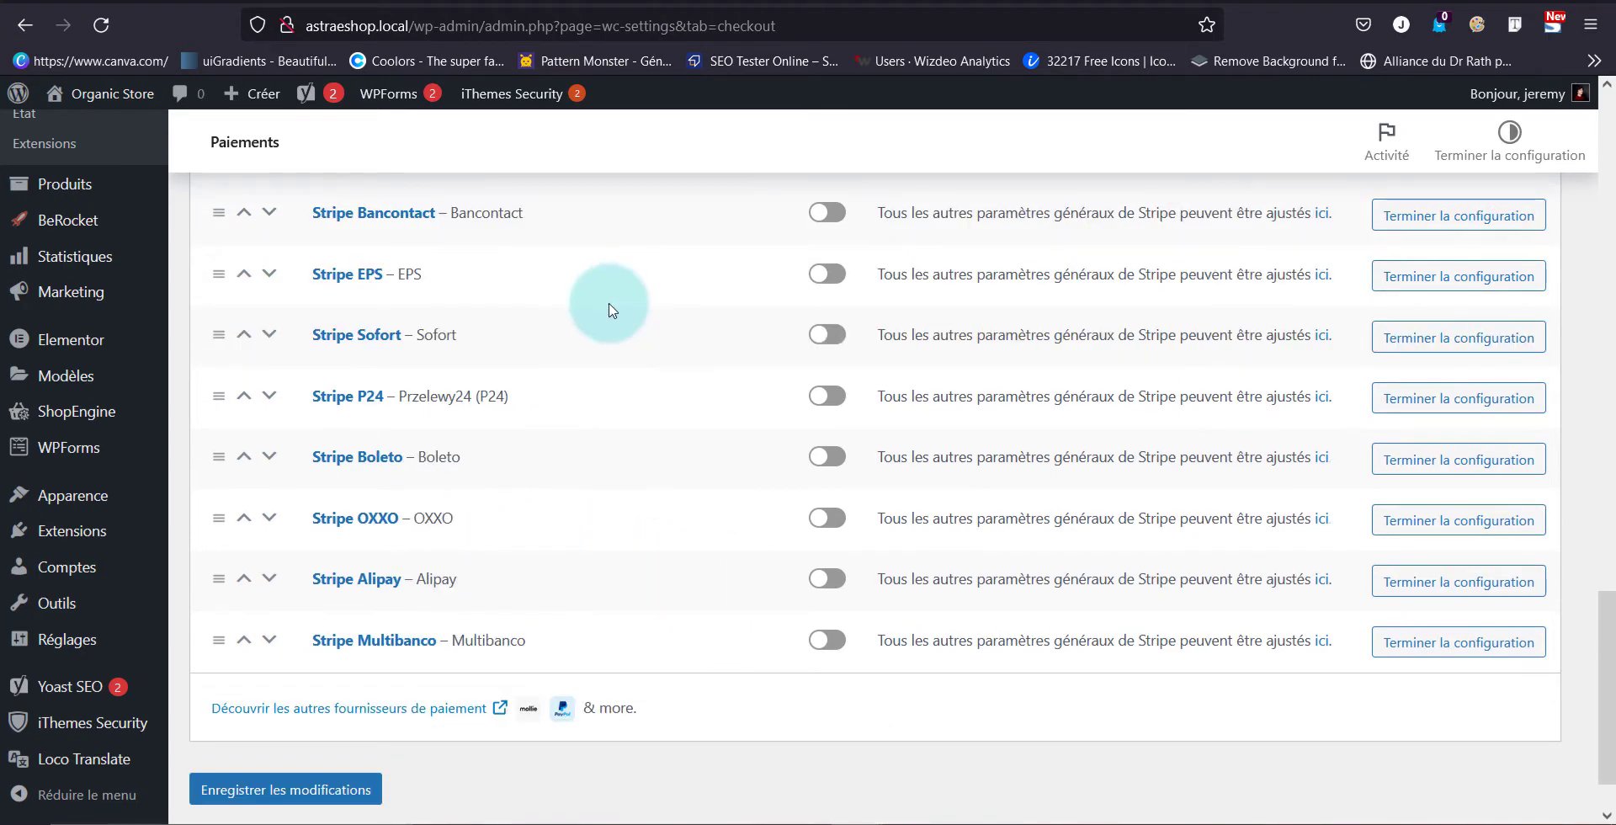
scroll(631, 465, "up", 4)
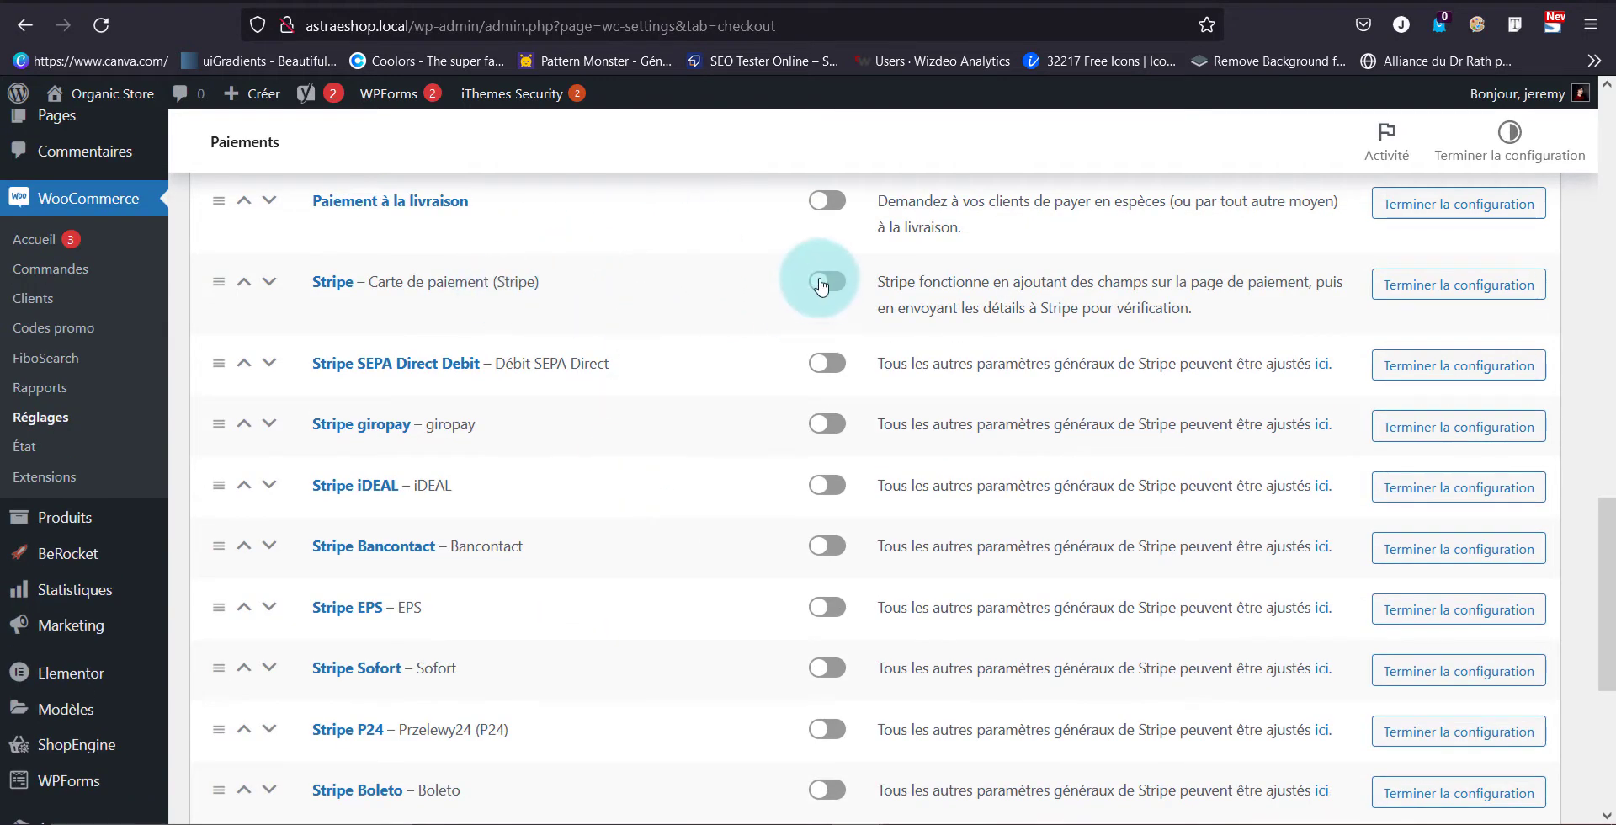
left_click(837, 281)
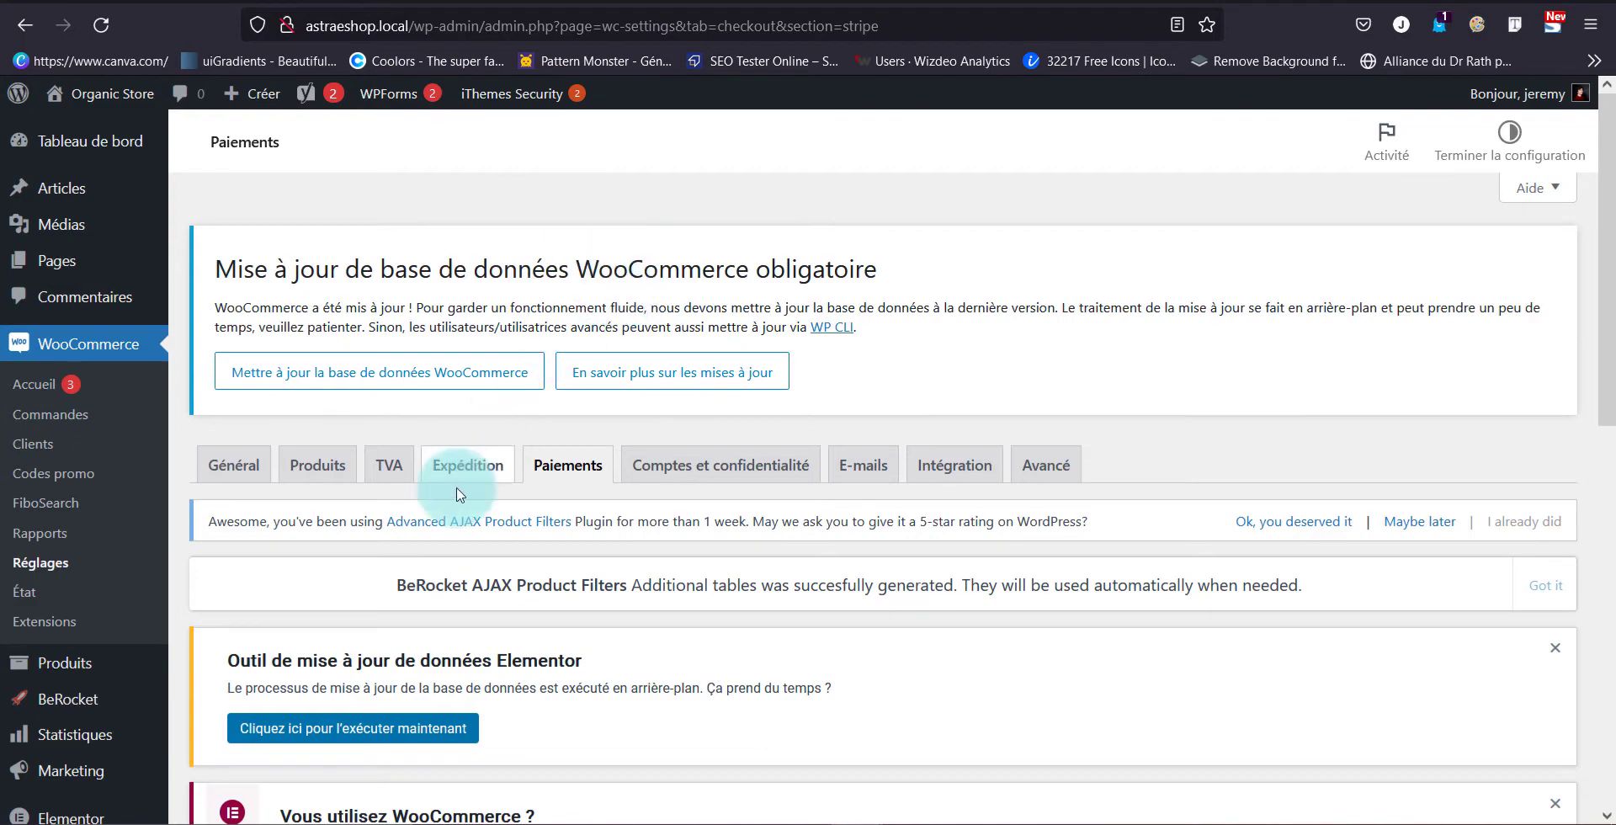
scroll(462, 404, "down", 9)
scroll(458, 495, "down", 2)
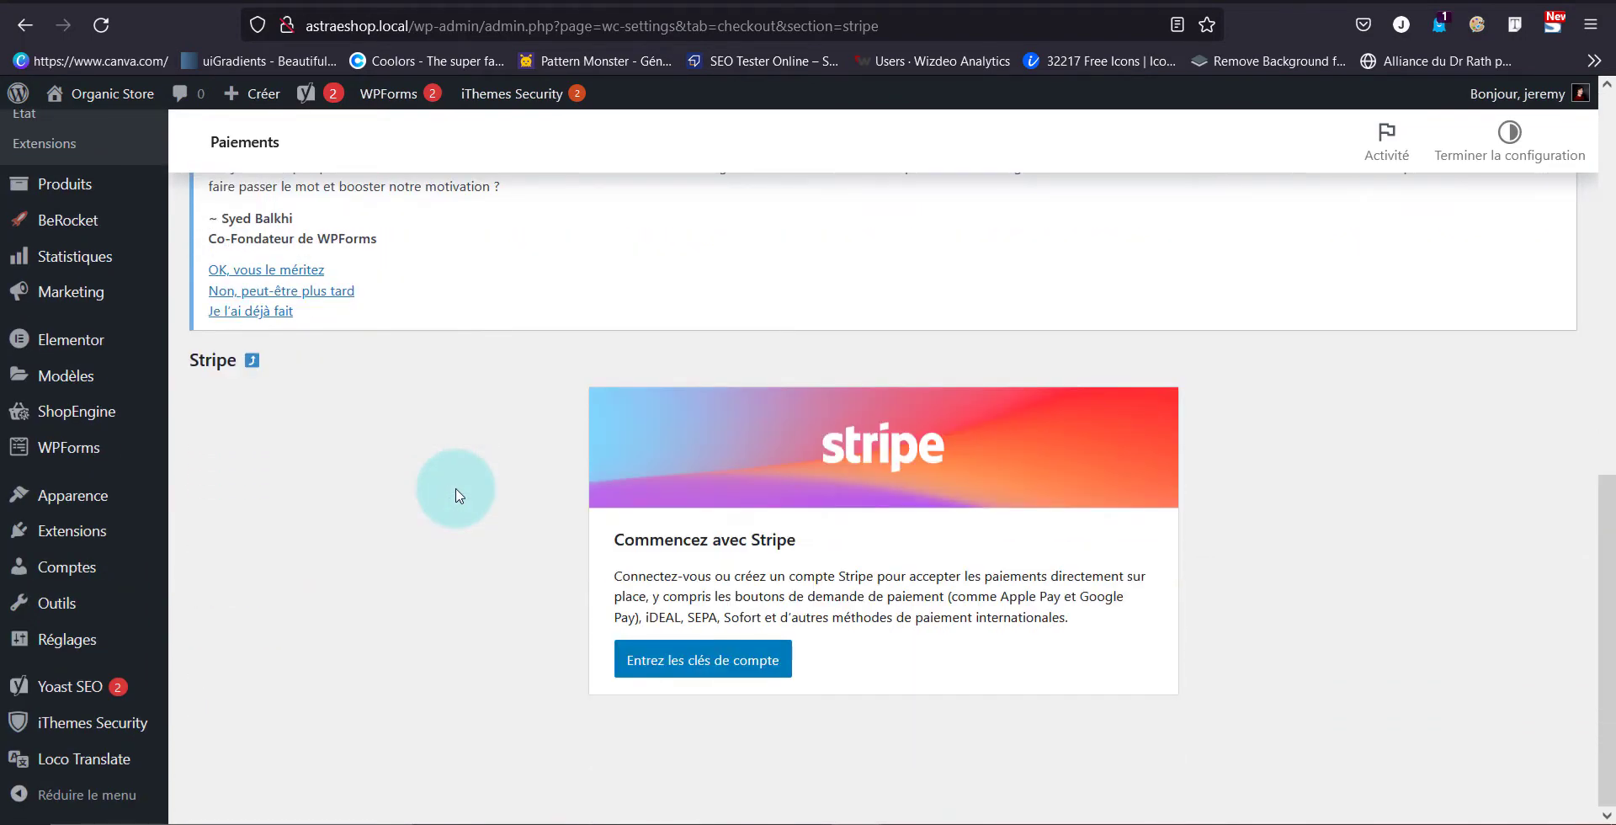
Open the live API keys form and follow the 'compte Stripe' link to Stripe's sign-in page
left_click(683, 662)
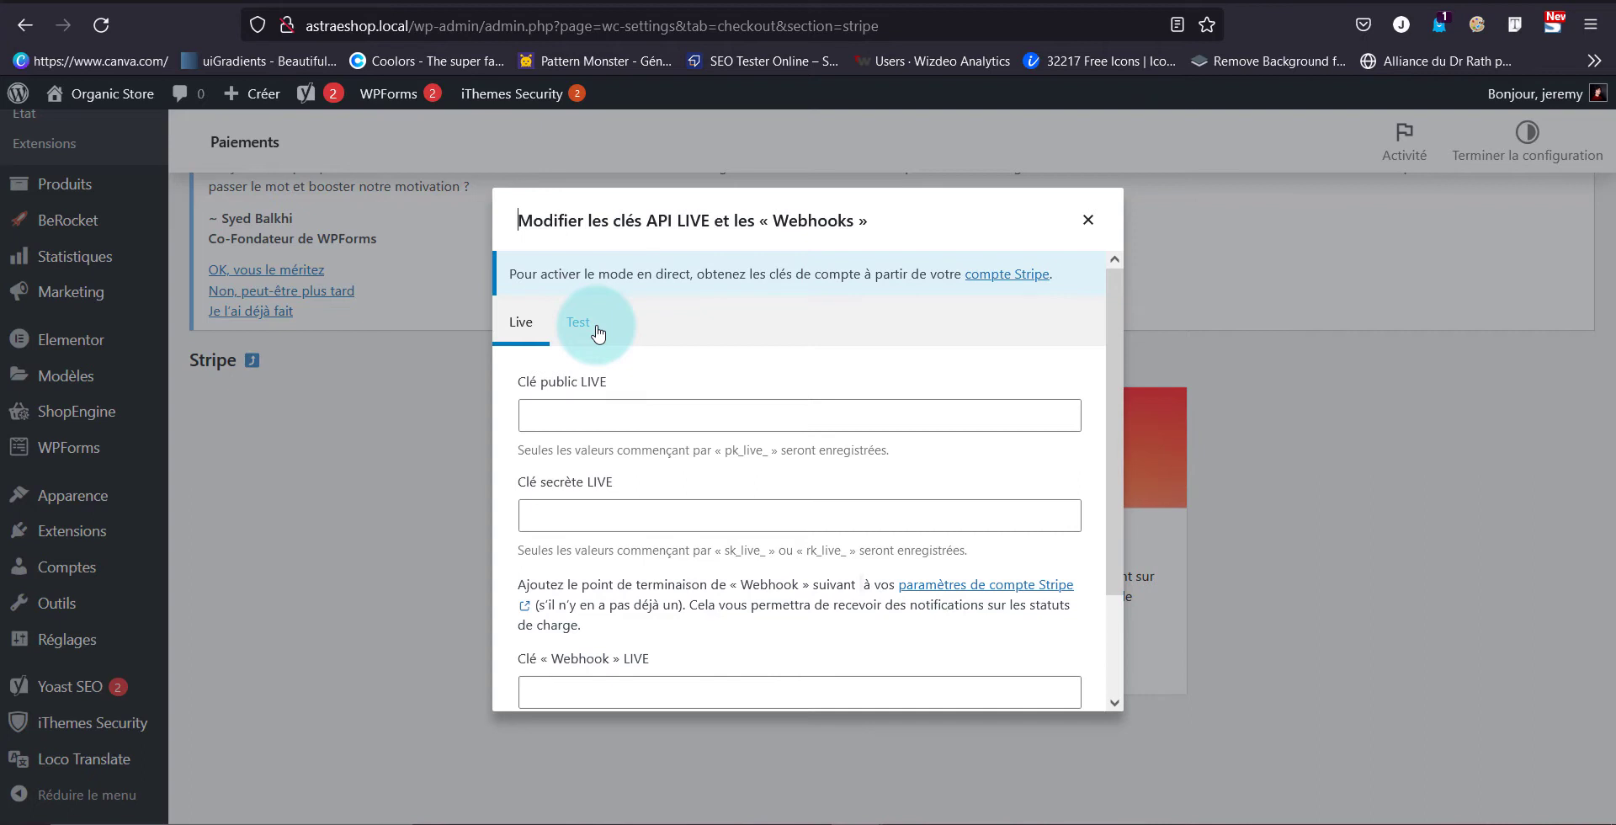
left_click(505, 324)
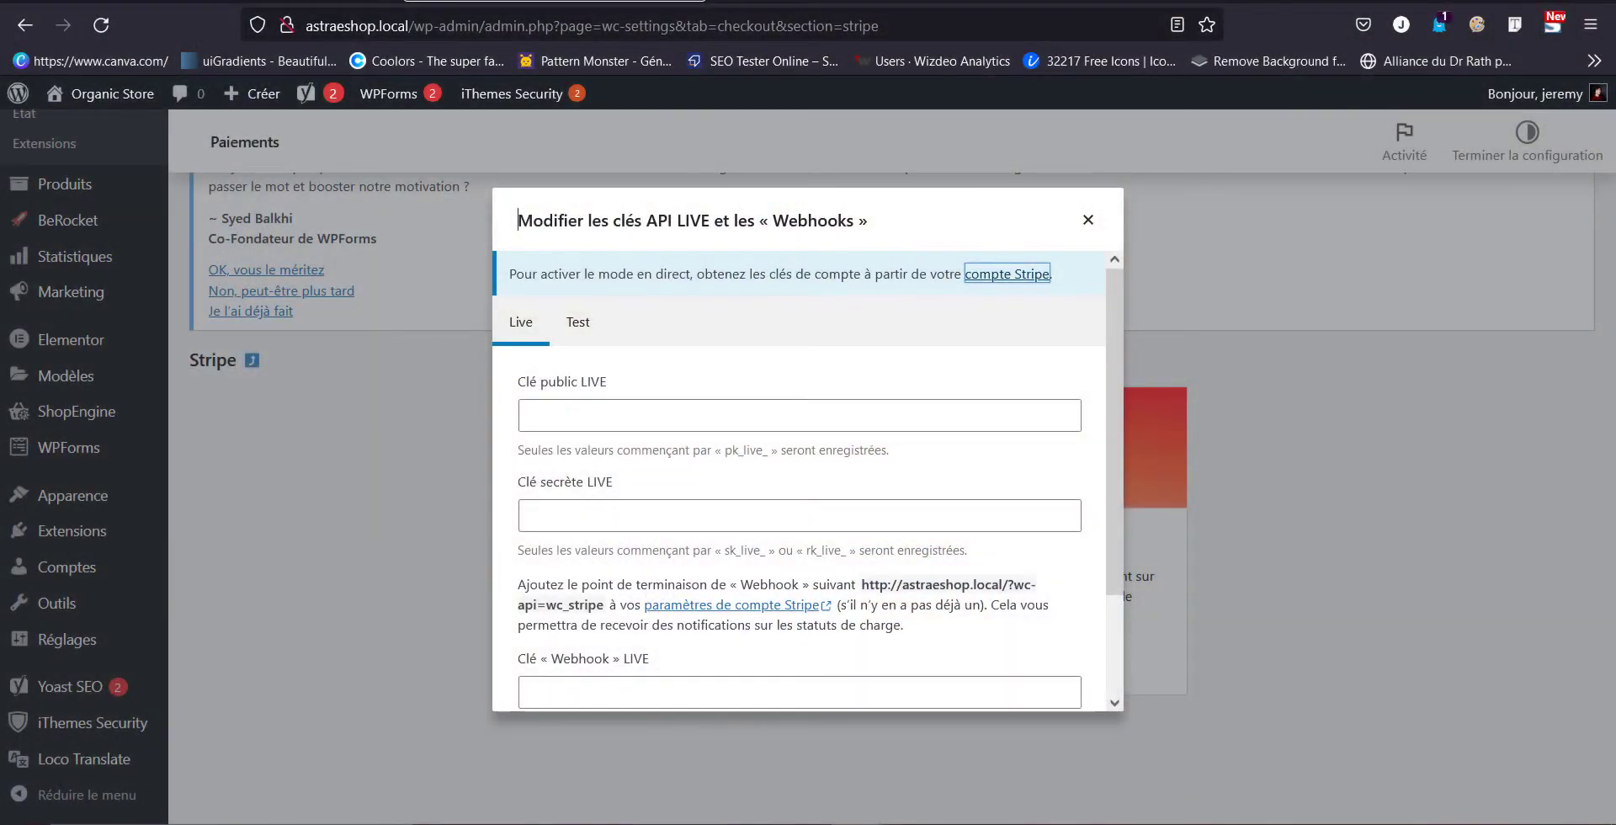
left_click(426, 456)
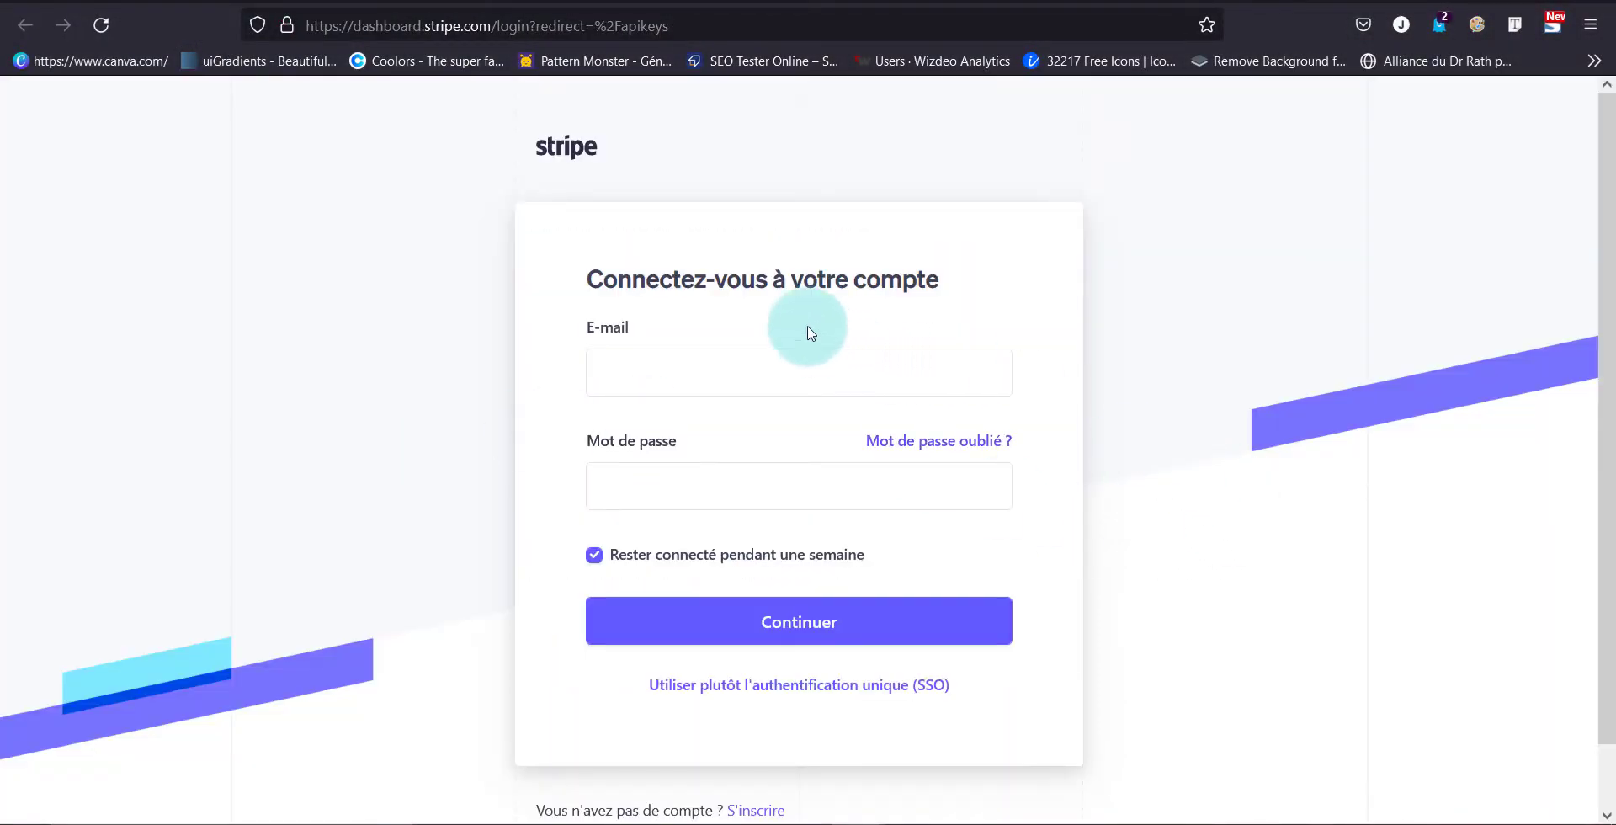
Go to Stripe's sign-up form and autofill the saved e-mail and password
scroll(799, 430, "down", 1)
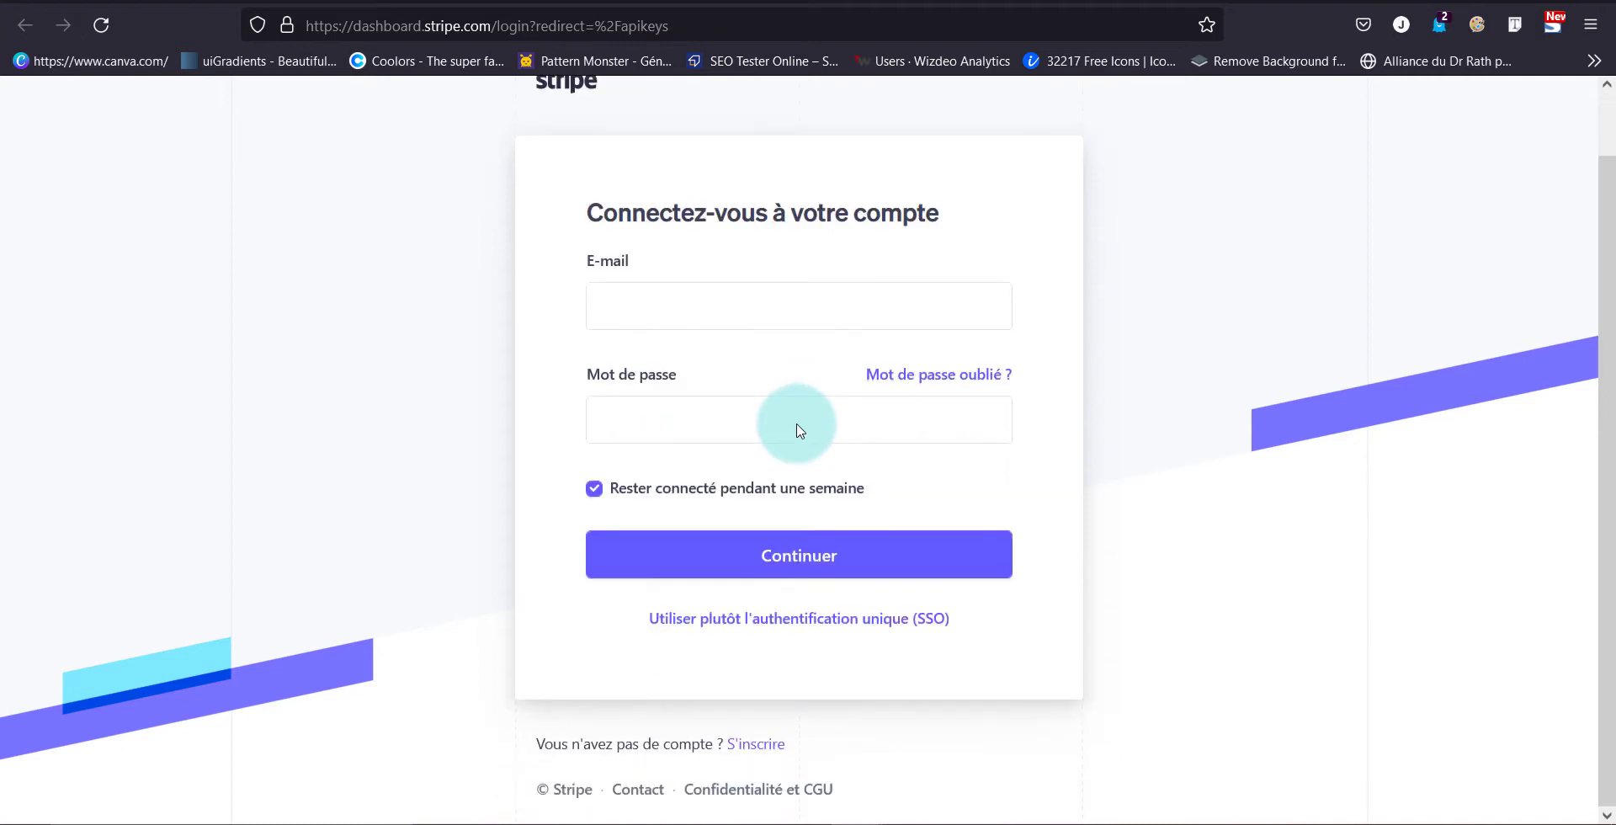
left_click(748, 746)
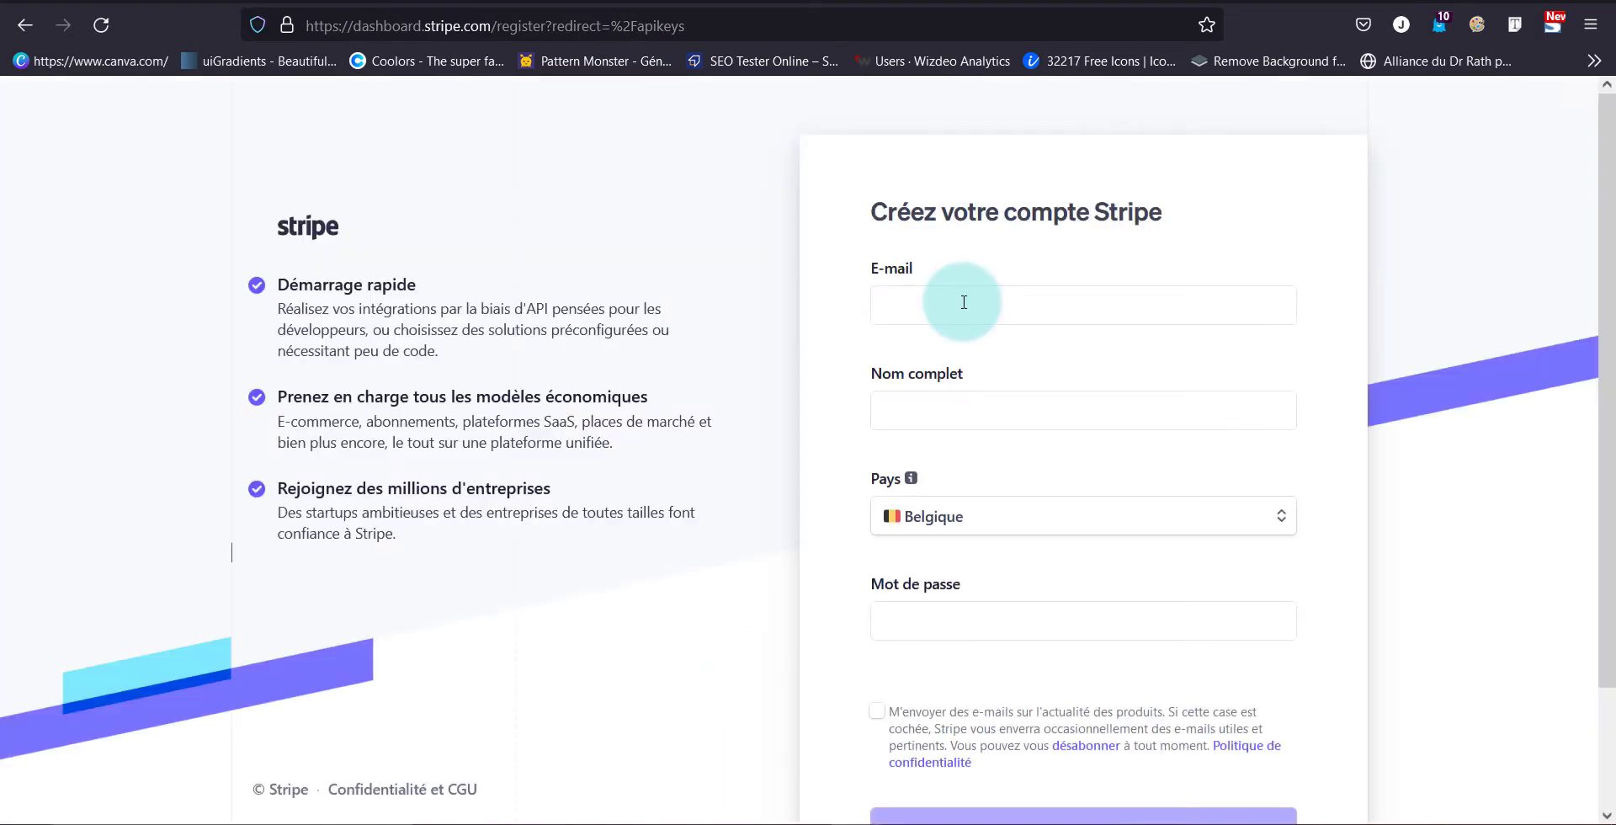
left_click(963, 302)
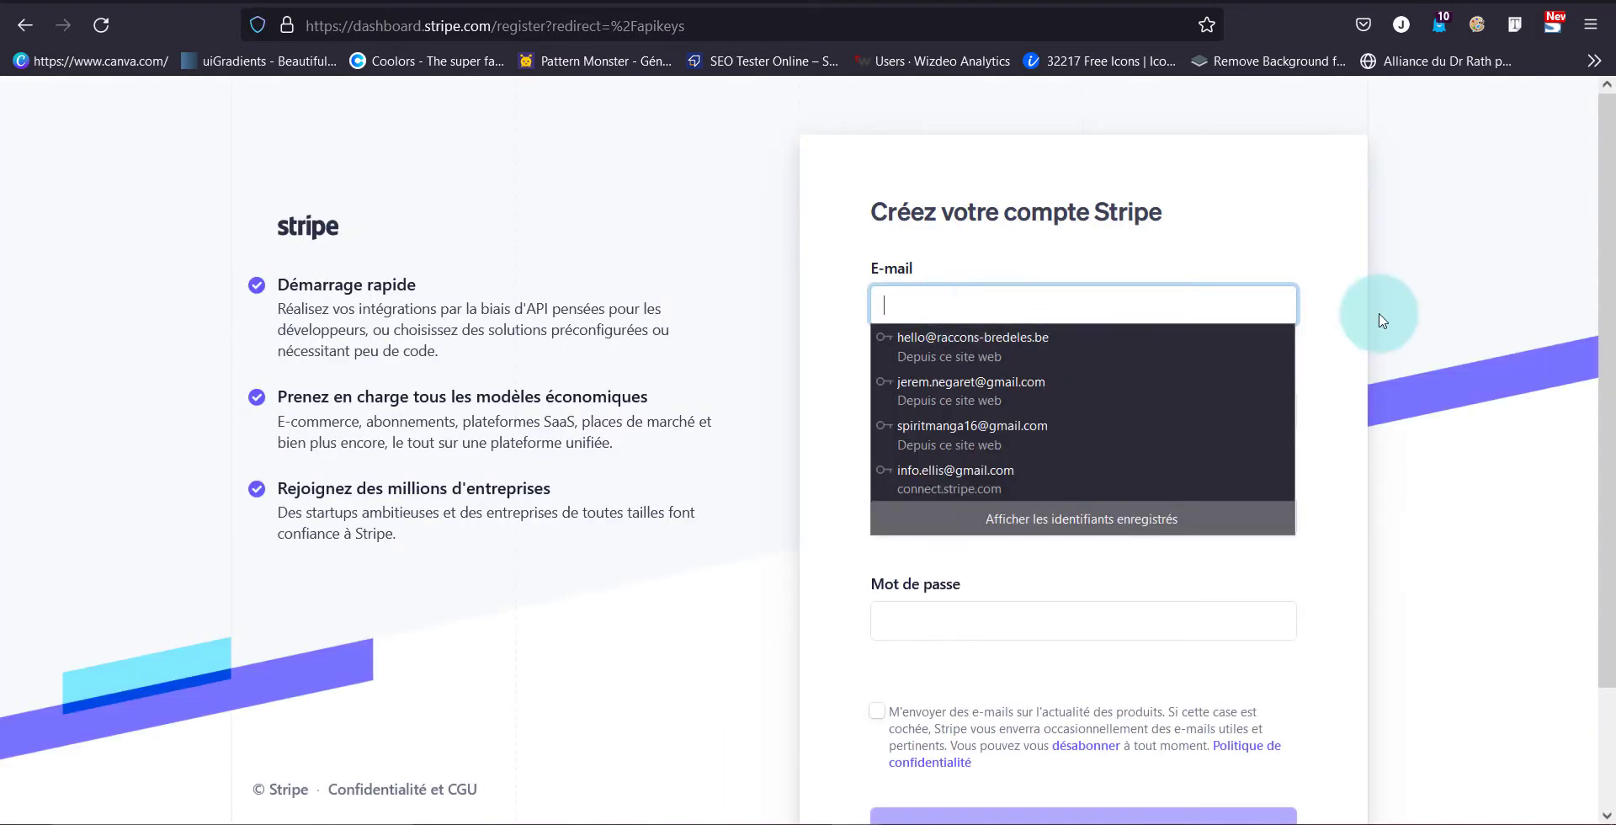
left_click(1214, 377)
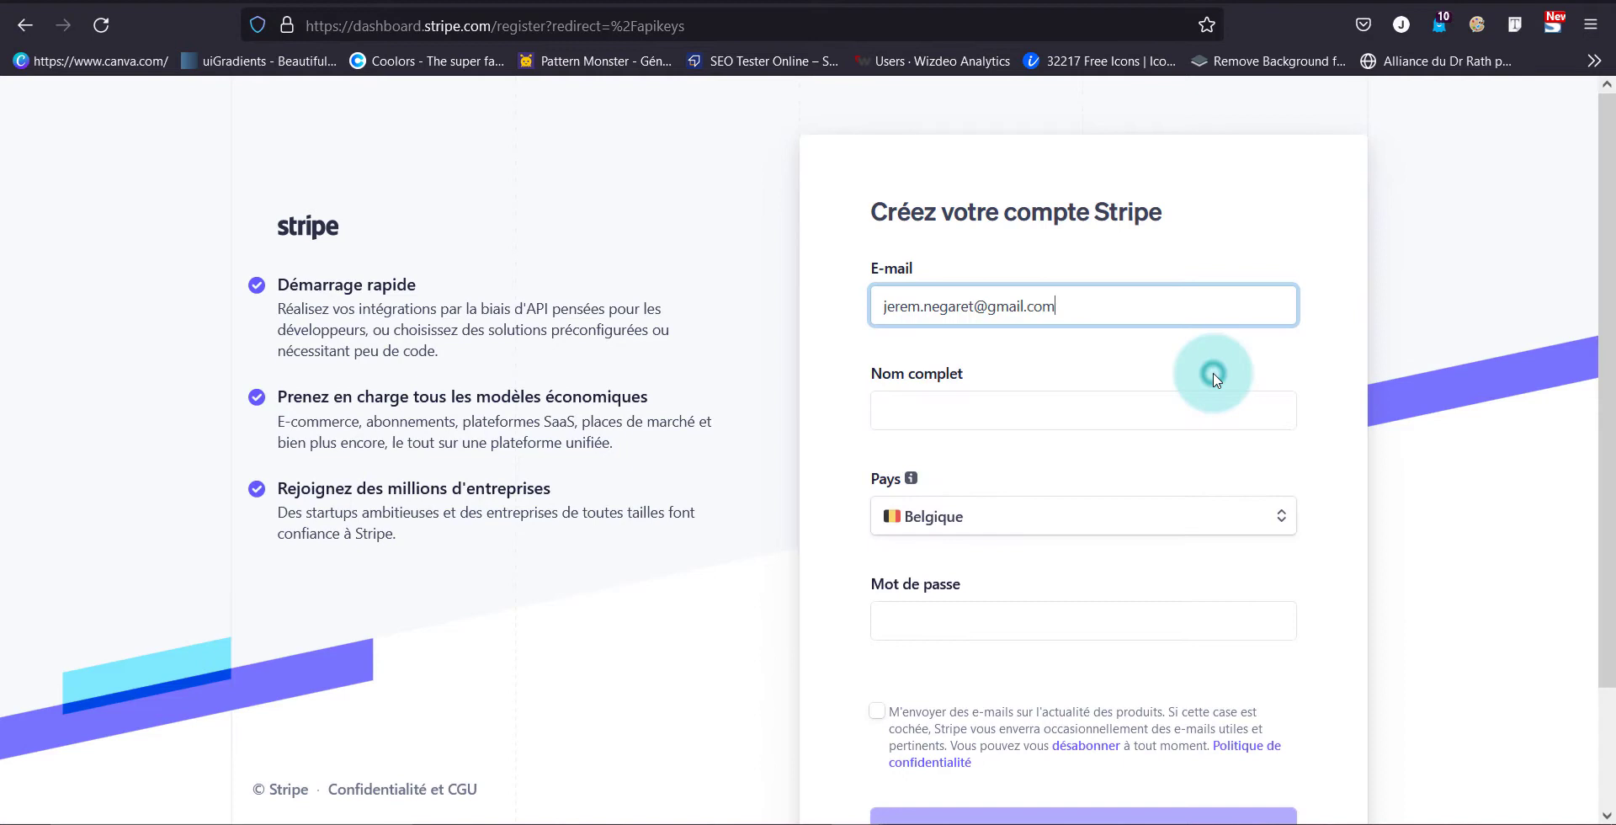
Enter the account holder's full name, check the password, and create the Stripe account
left_click(1037, 426)
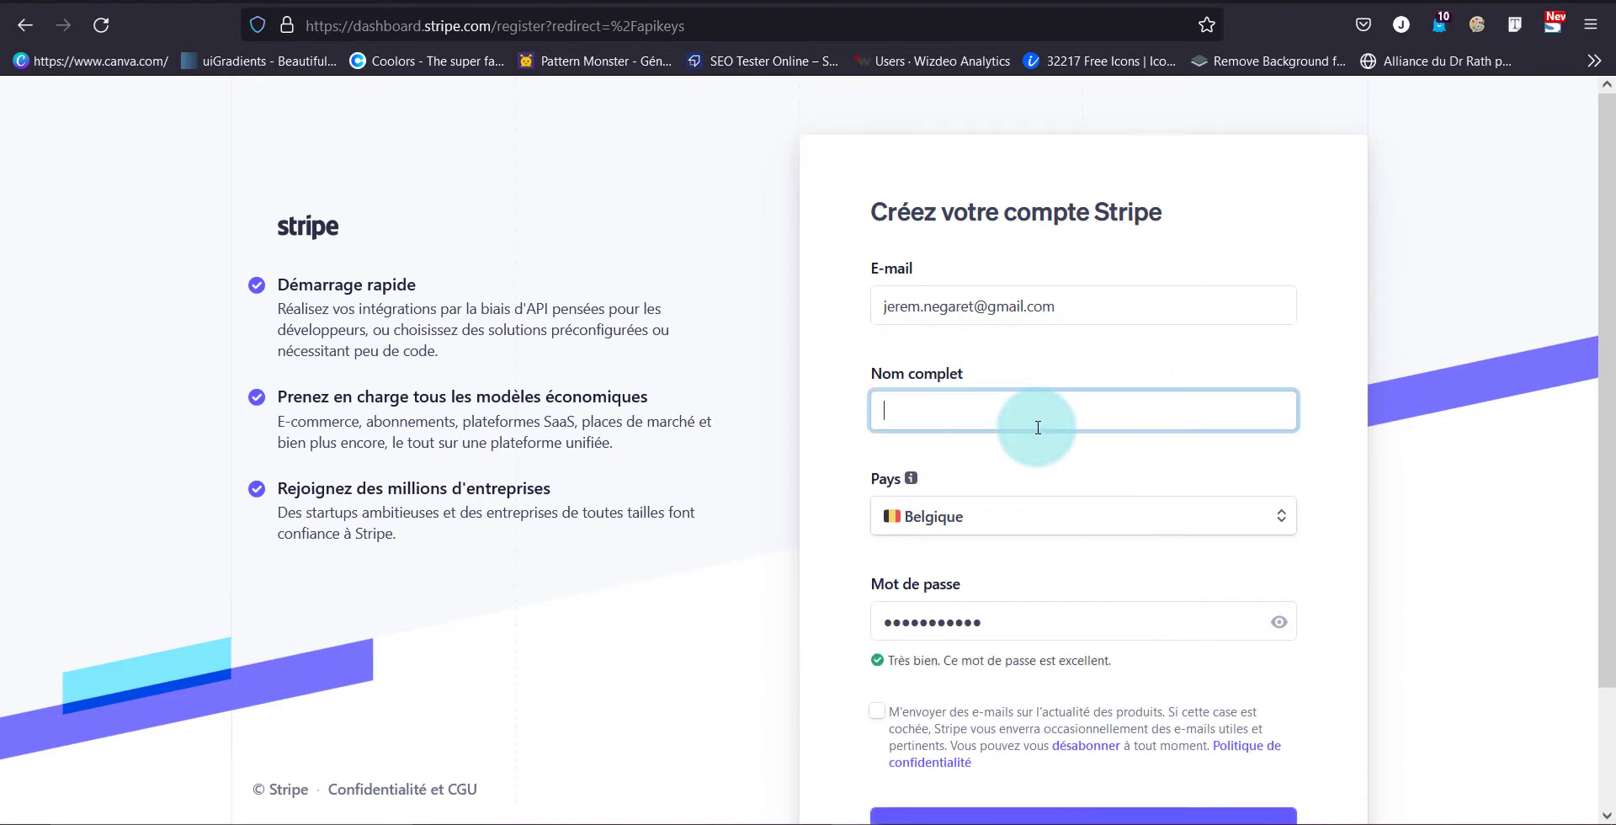
left_click(1040, 626)
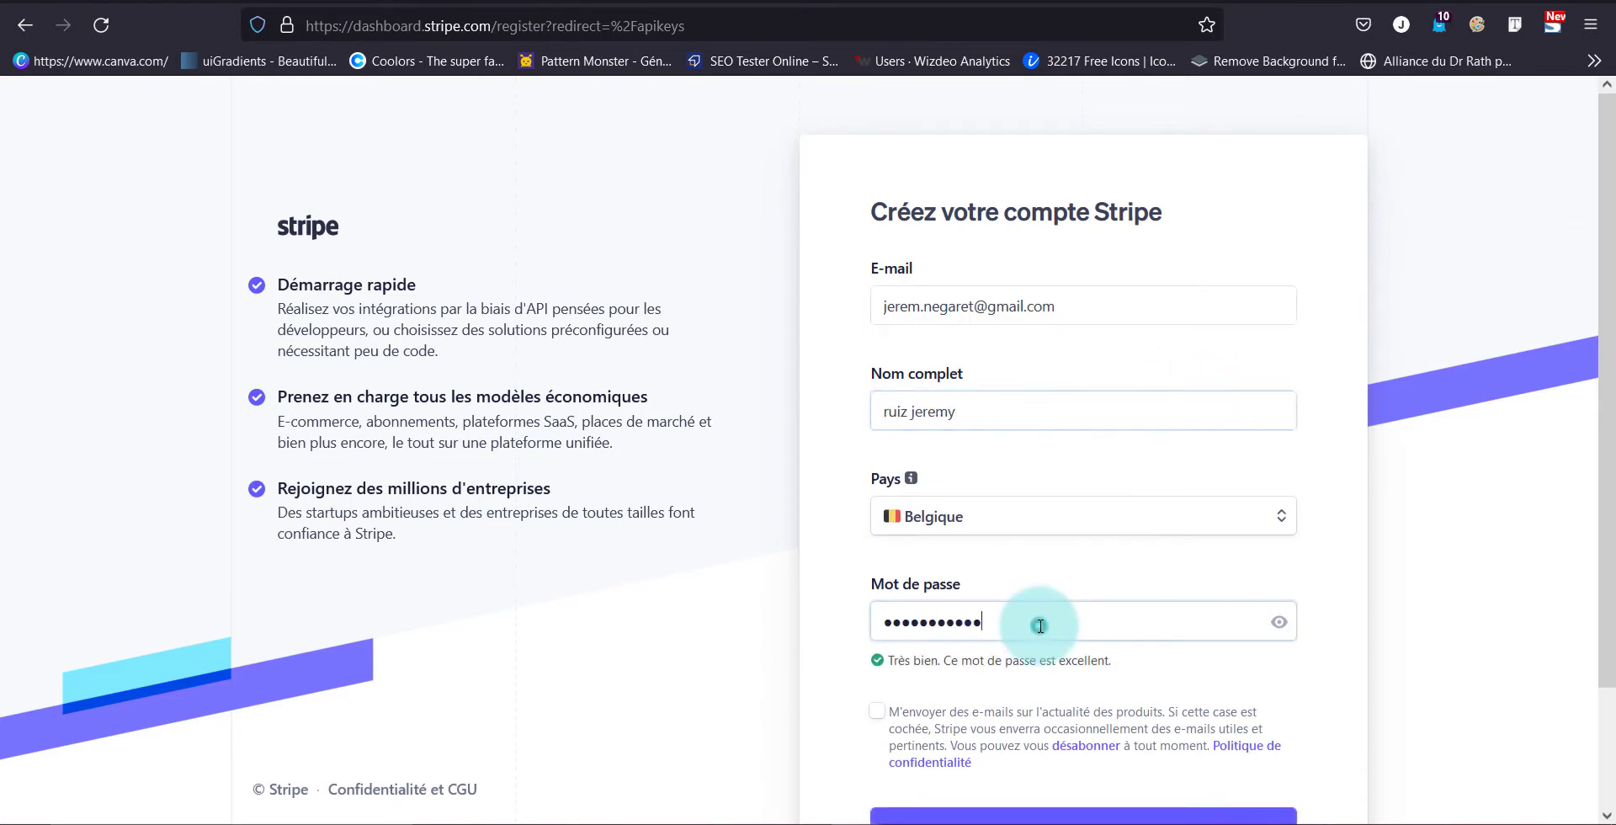
double_click(1041, 626)
scroll(968, 625, "down", 2)
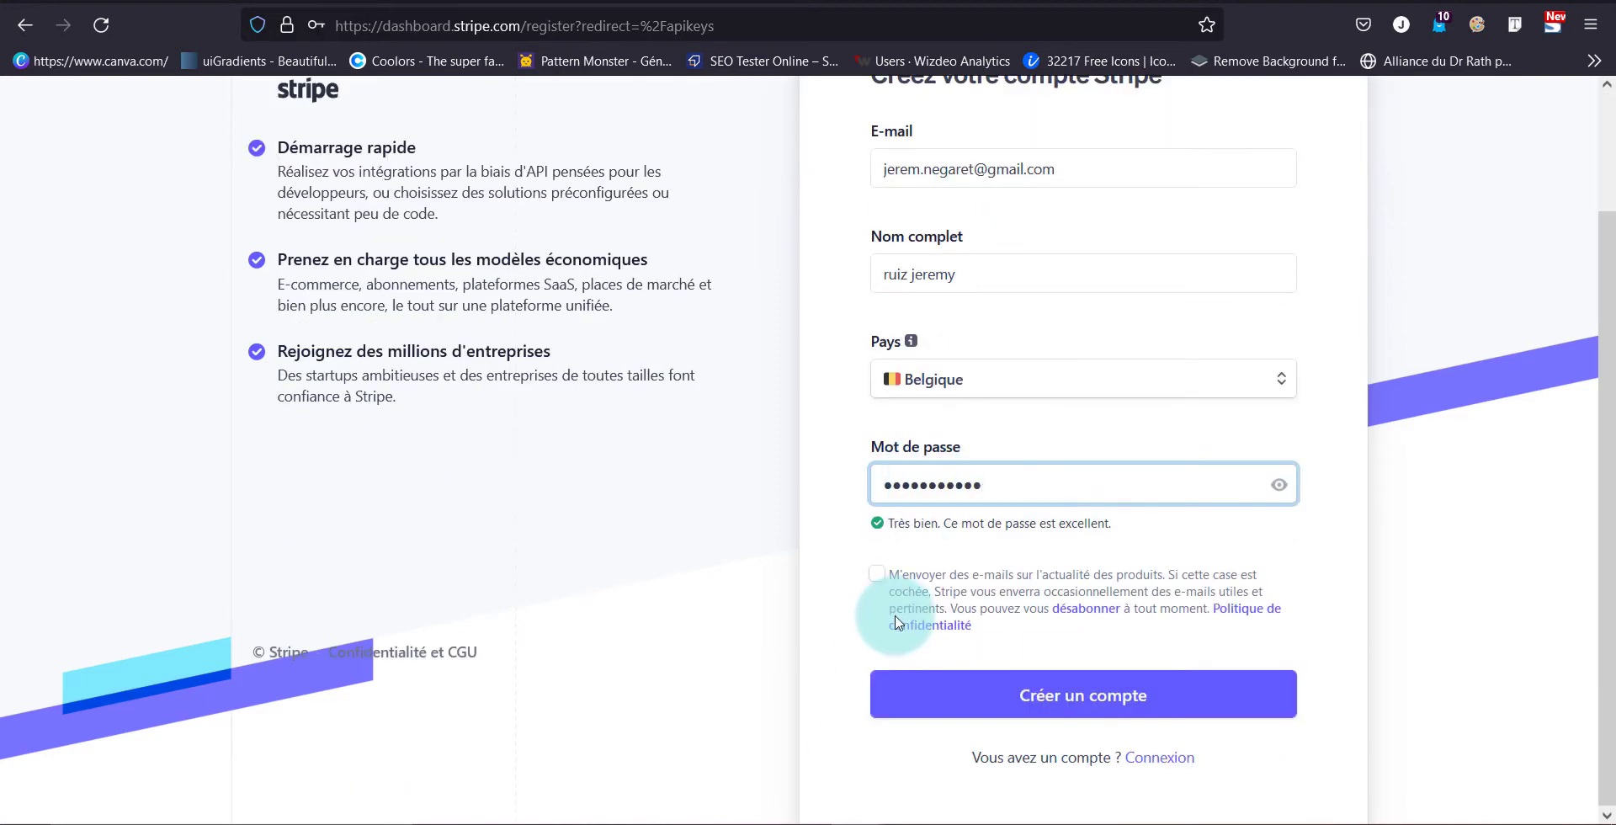
key("ctrl+a")
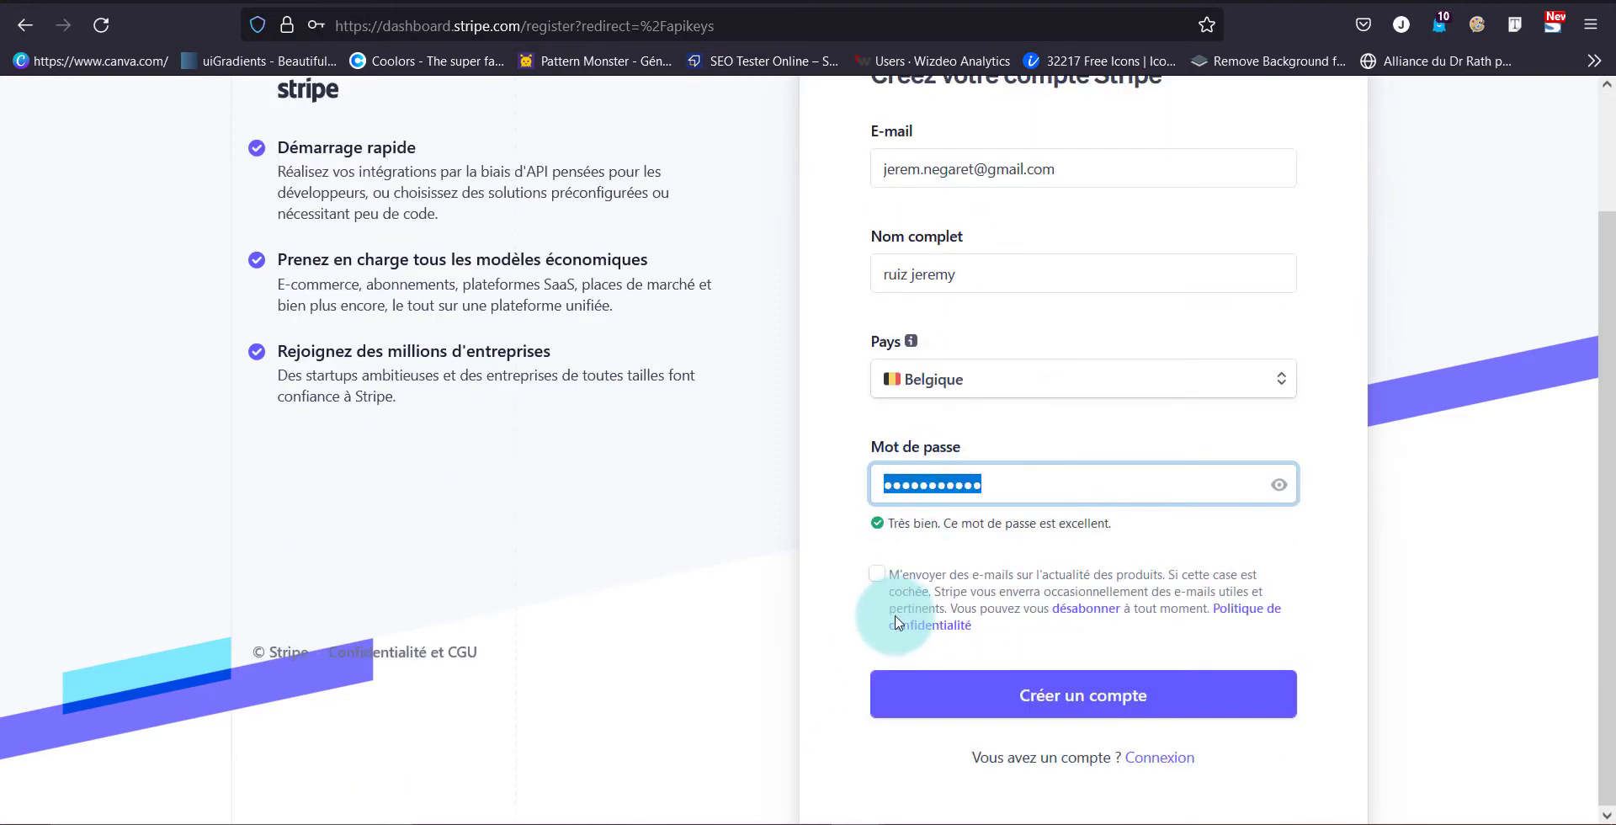
left_click(1046, 694)
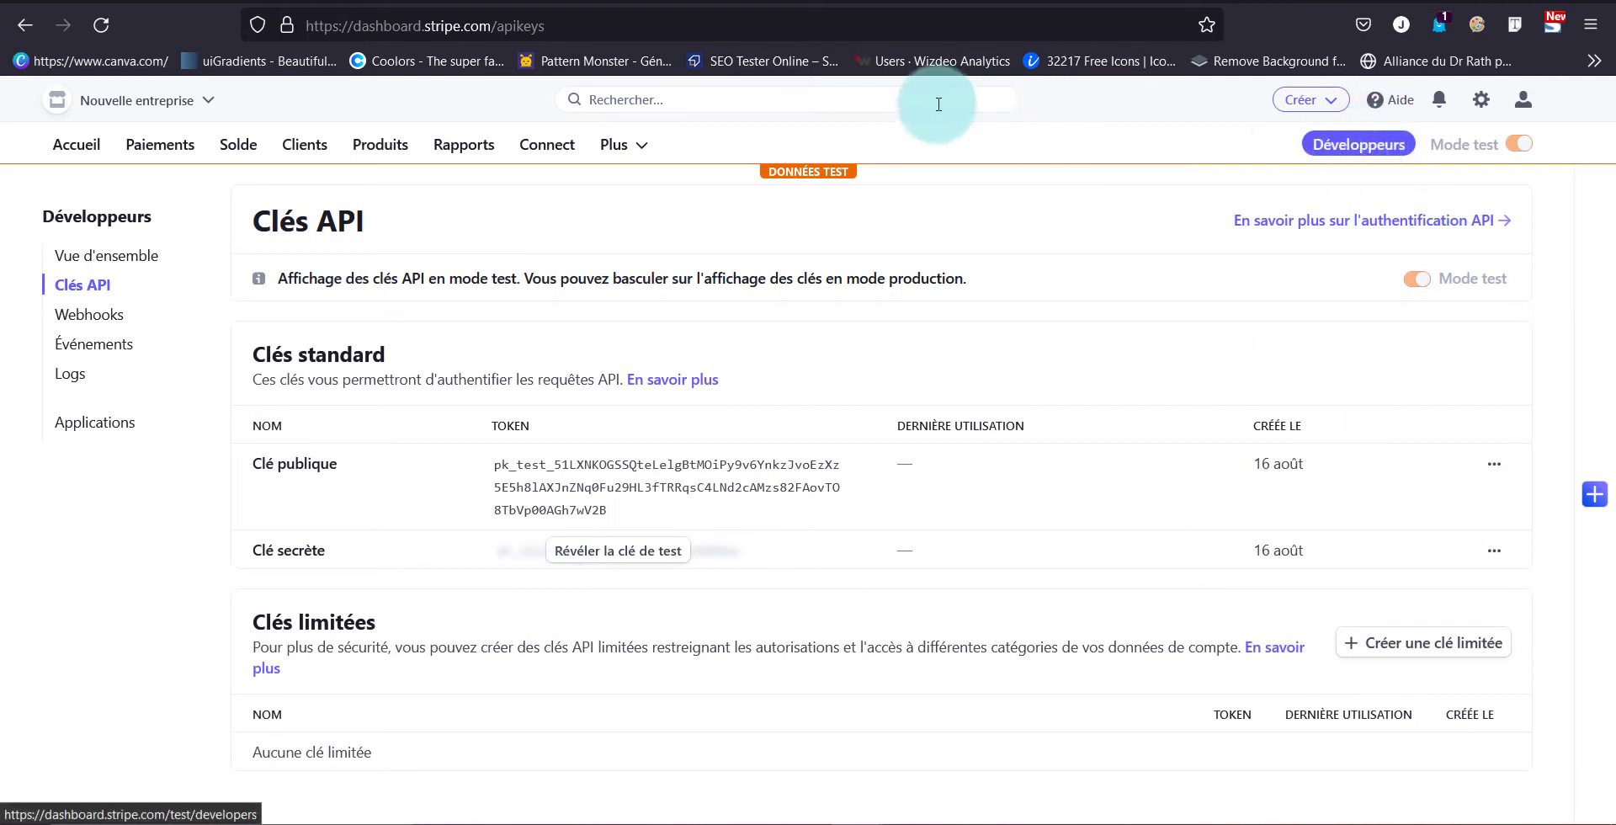
Try leaving test mode and start activating the account for live payments
left_click(1519, 156)
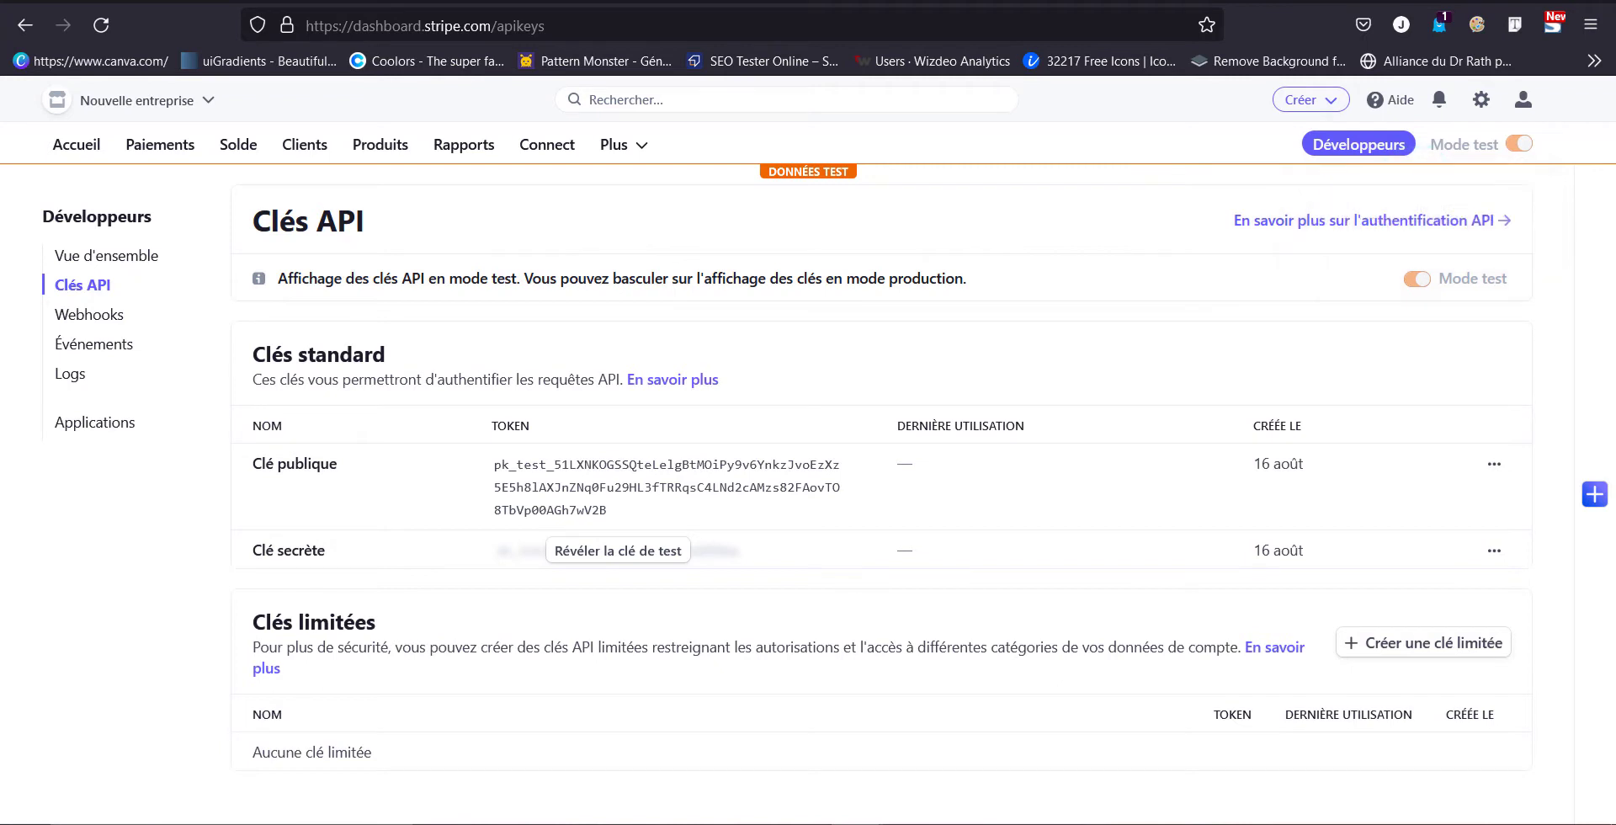
left_click(553, 15)
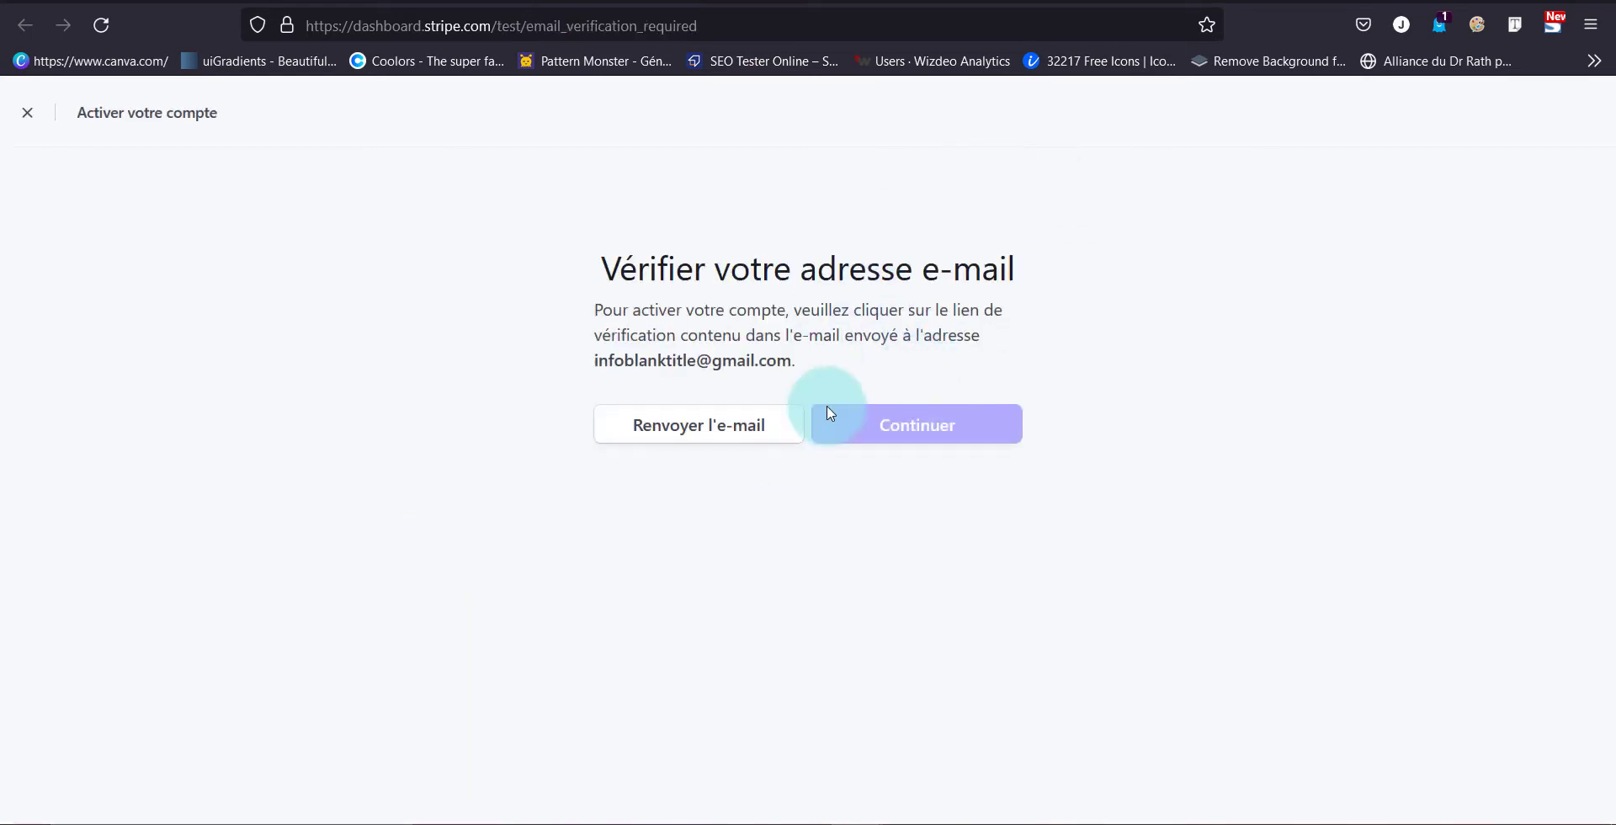
Open Stripe's confirmation e-mail in Gmail and follow 'Confirmer mon adresse e-mail'
key("ctrl+Tab")
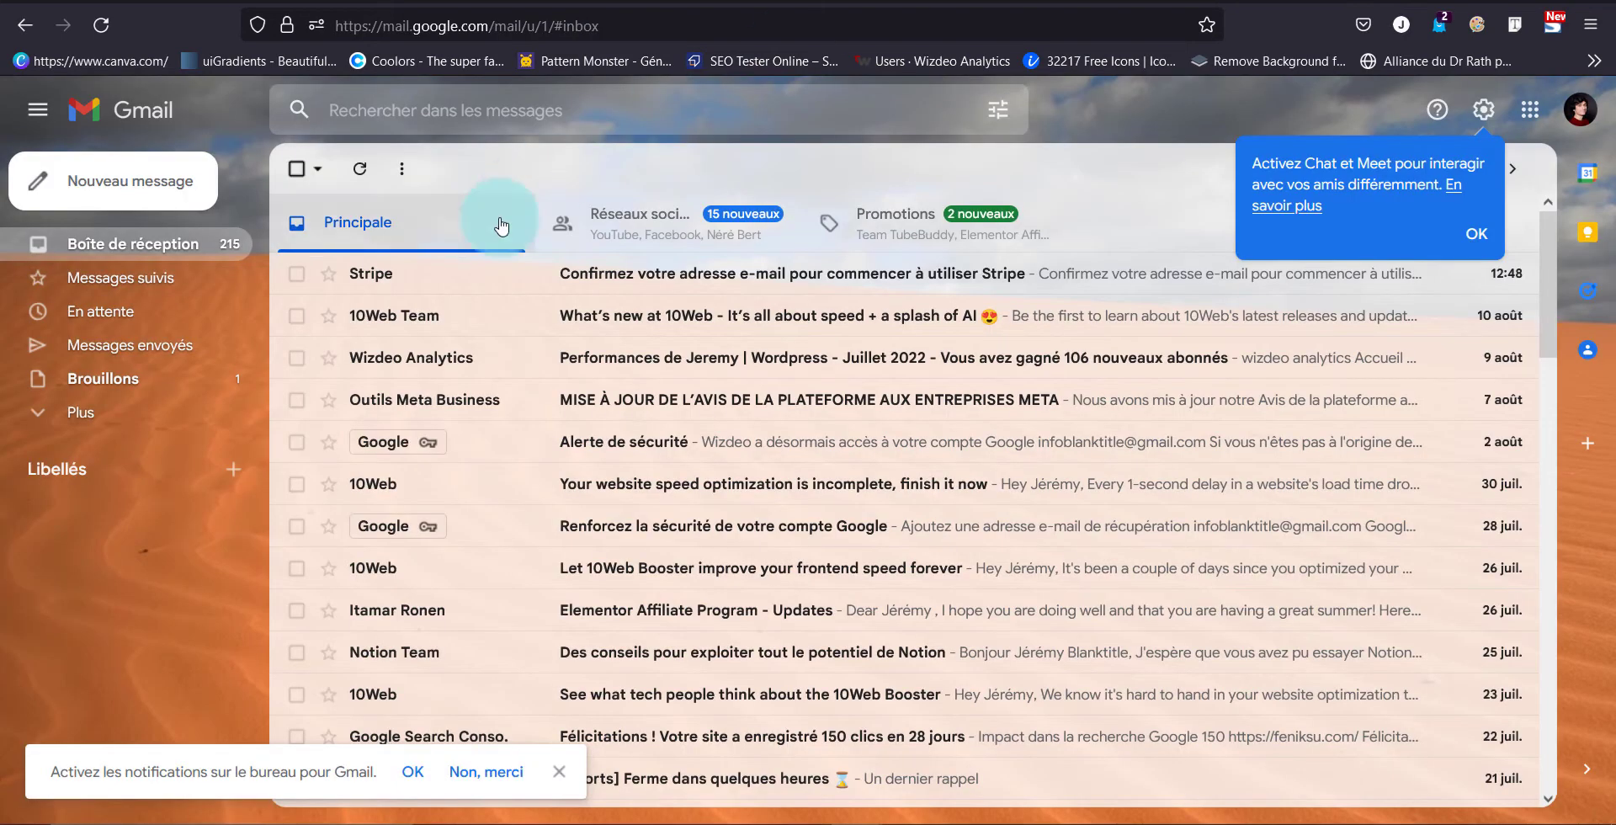
left_click(502, 273)
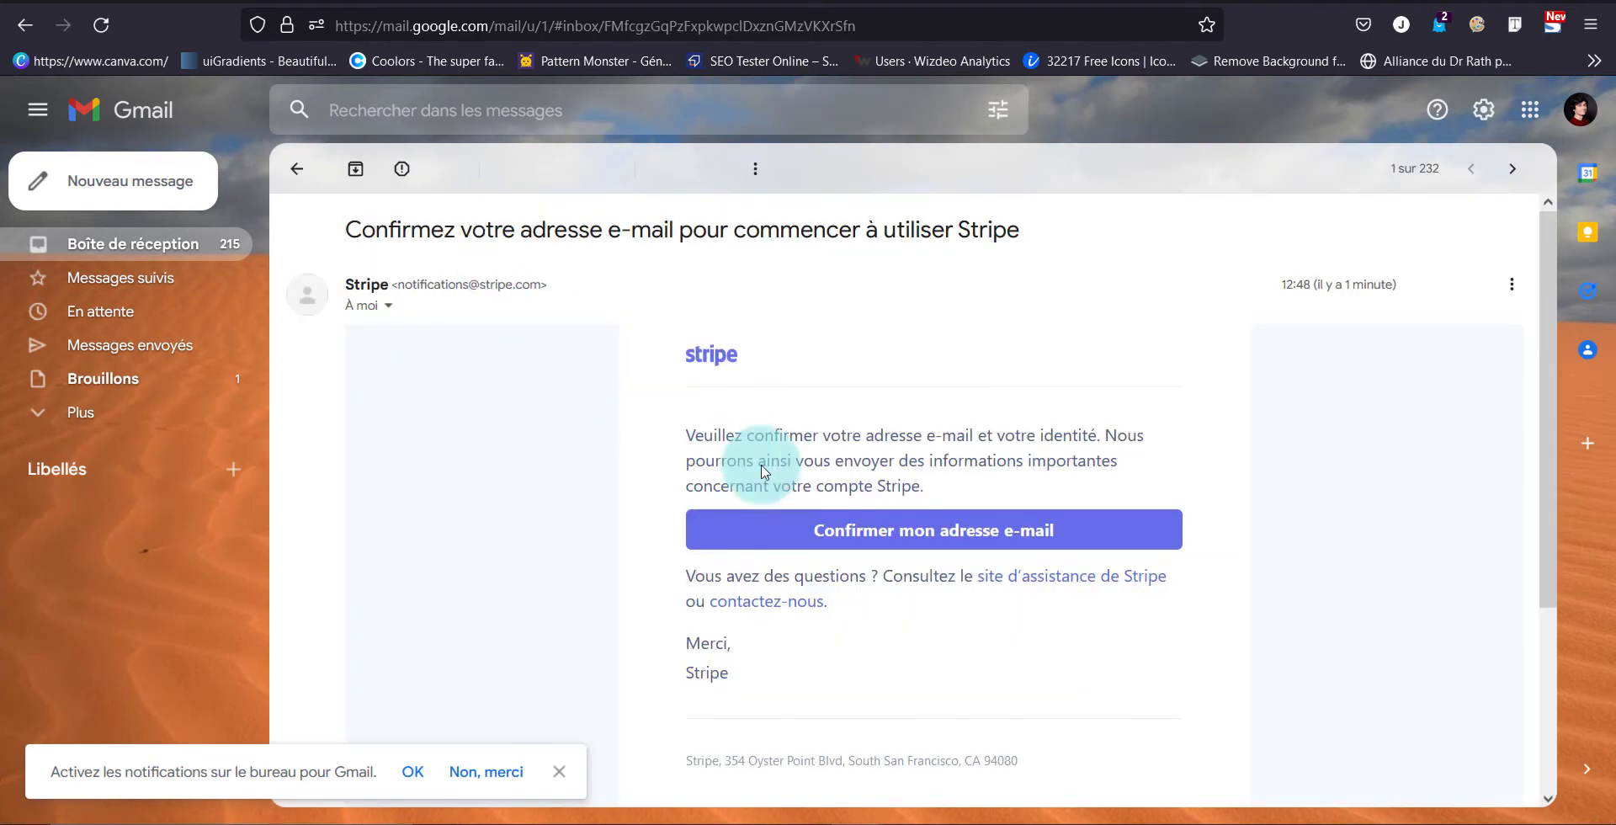
left_click(836, 537)
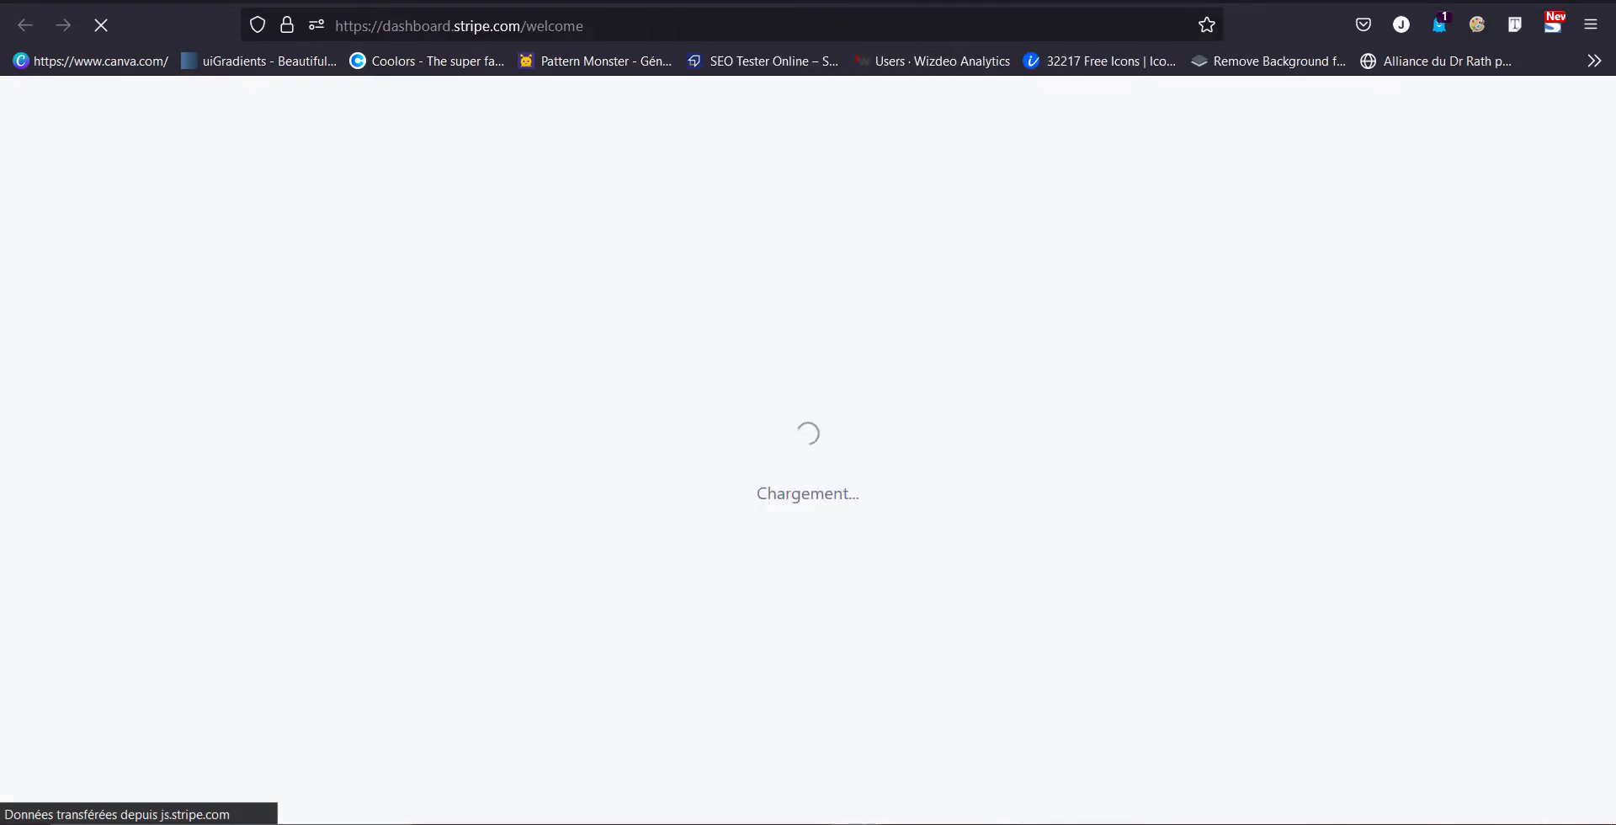
Set the business address country to France, keeping Particulier / Micro-entrepreneur, and continue
left_click(614, 434)
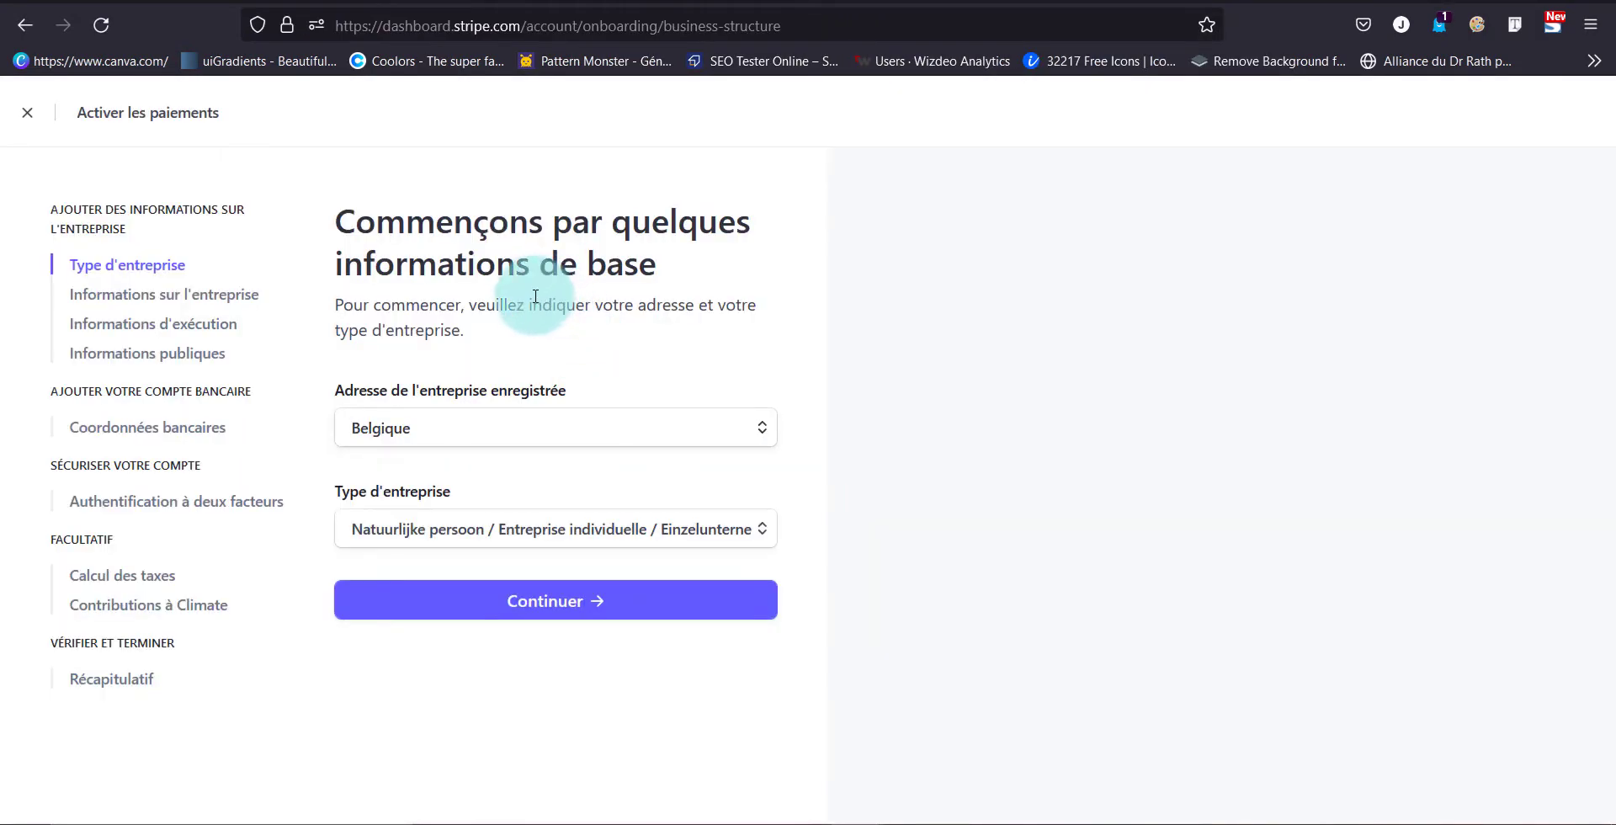
left_click(597, 529)
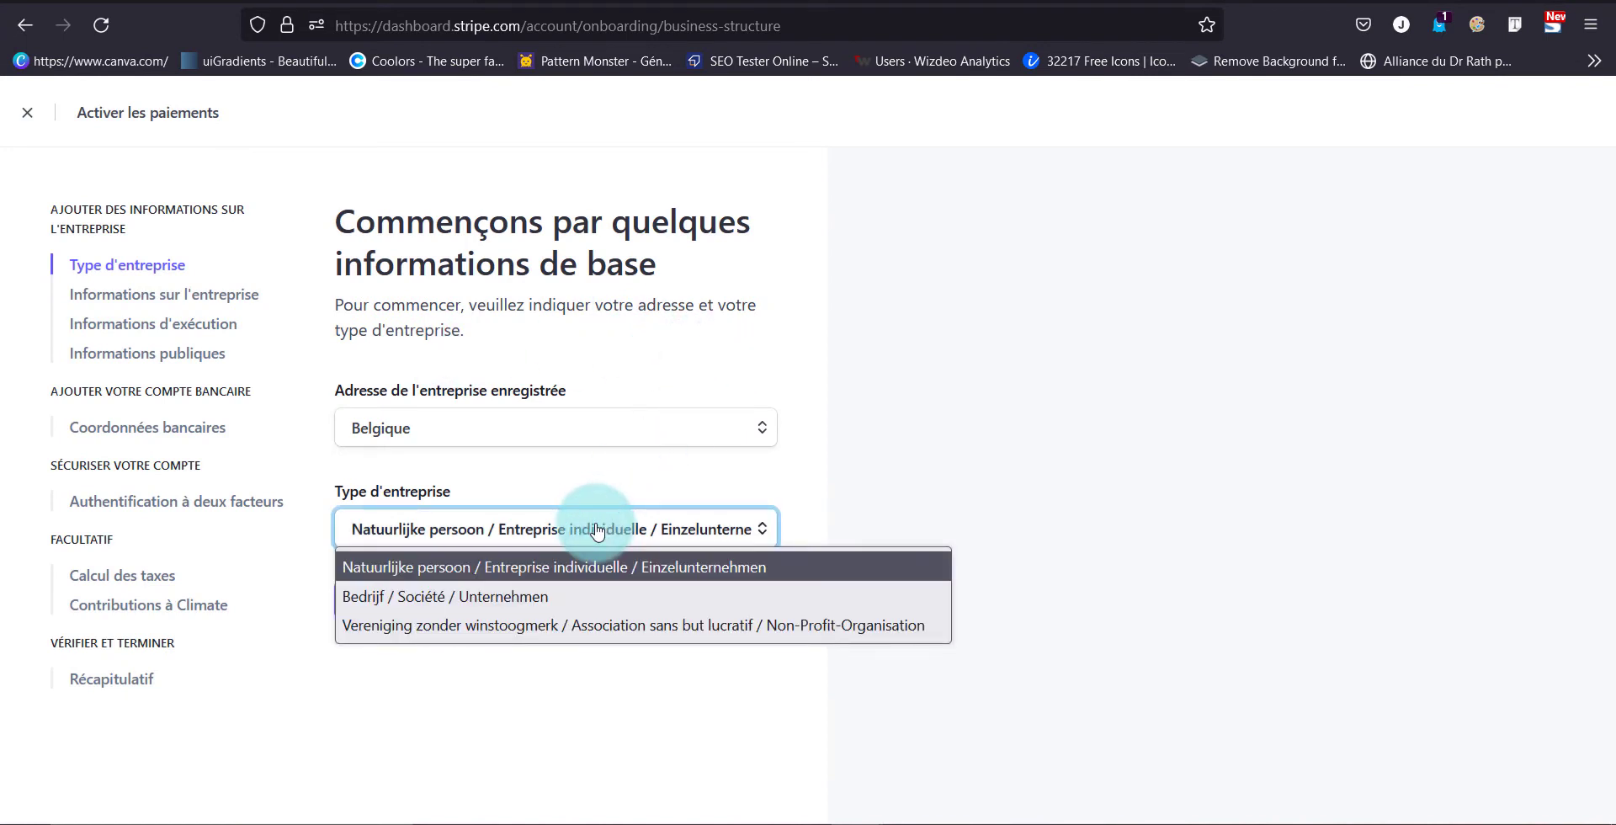
left_click(950, 389)
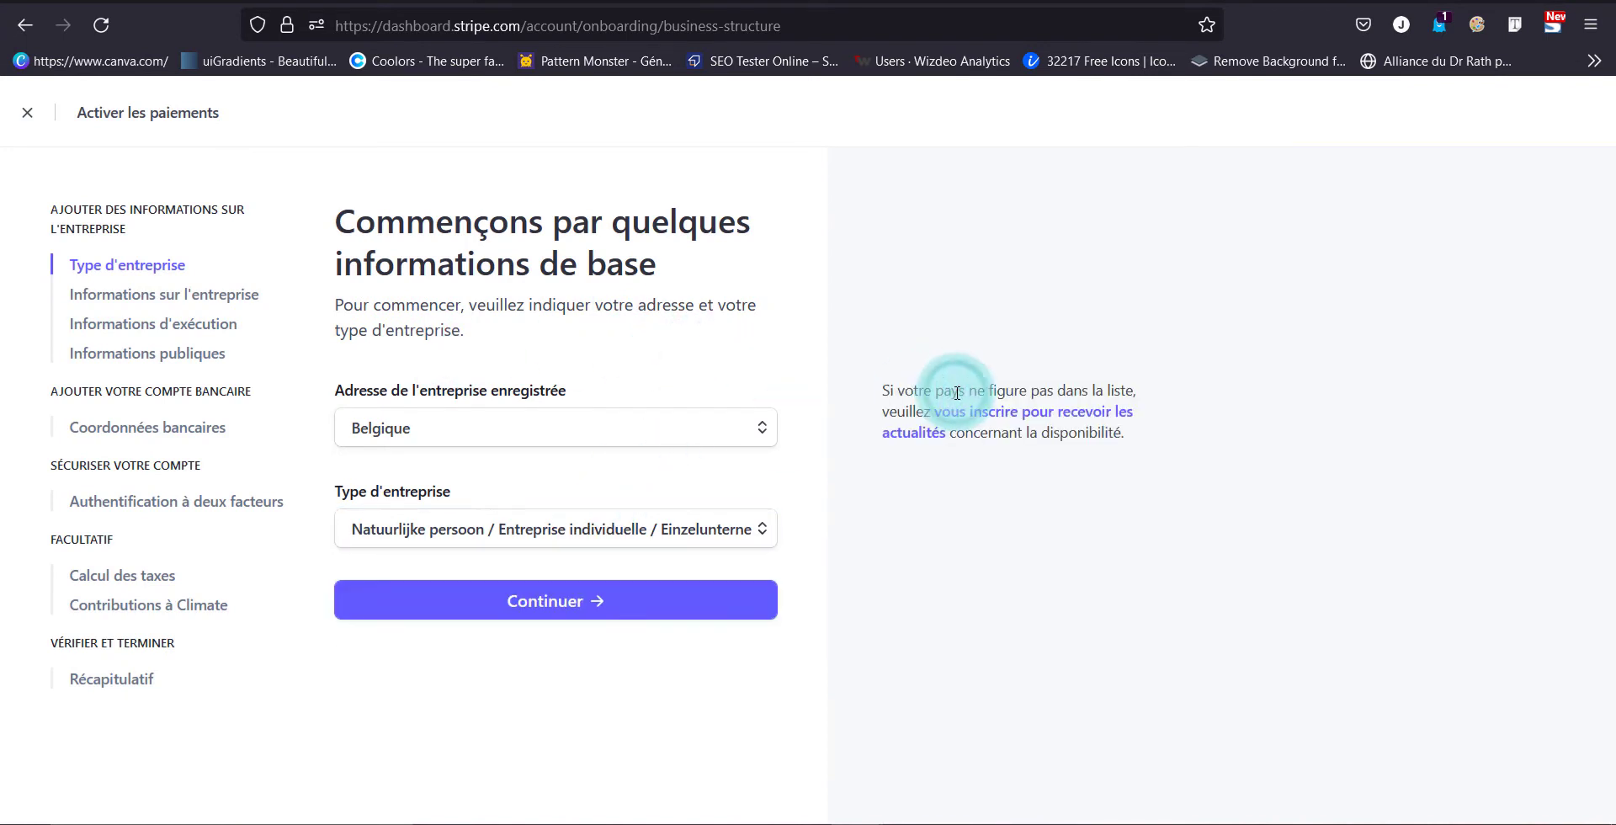
left_click(707, 426)
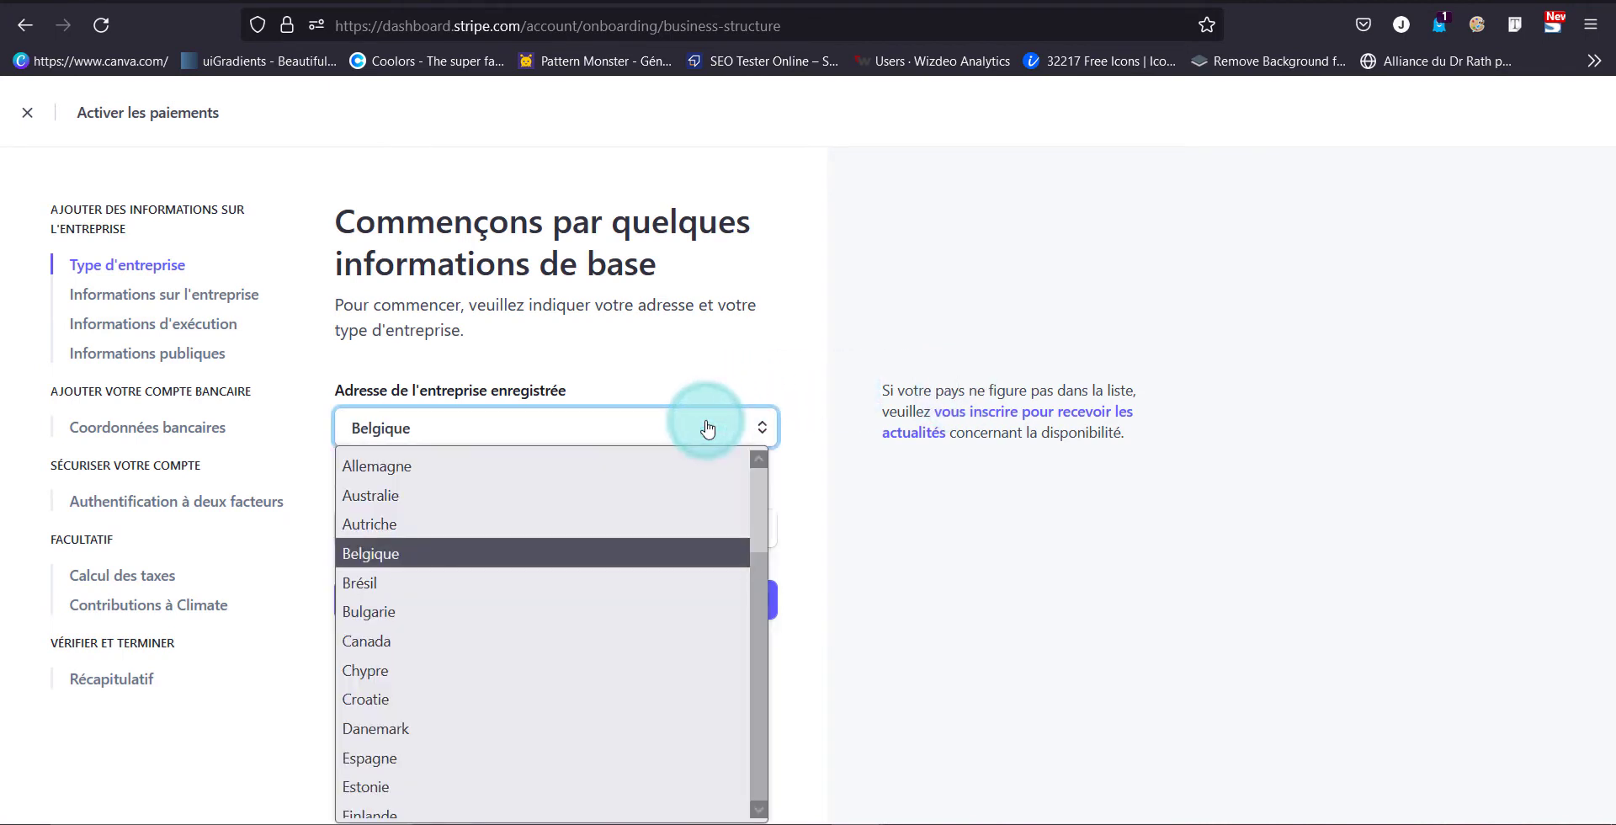
scroll(523, 533, "down", 3)
left_click(523, 534)
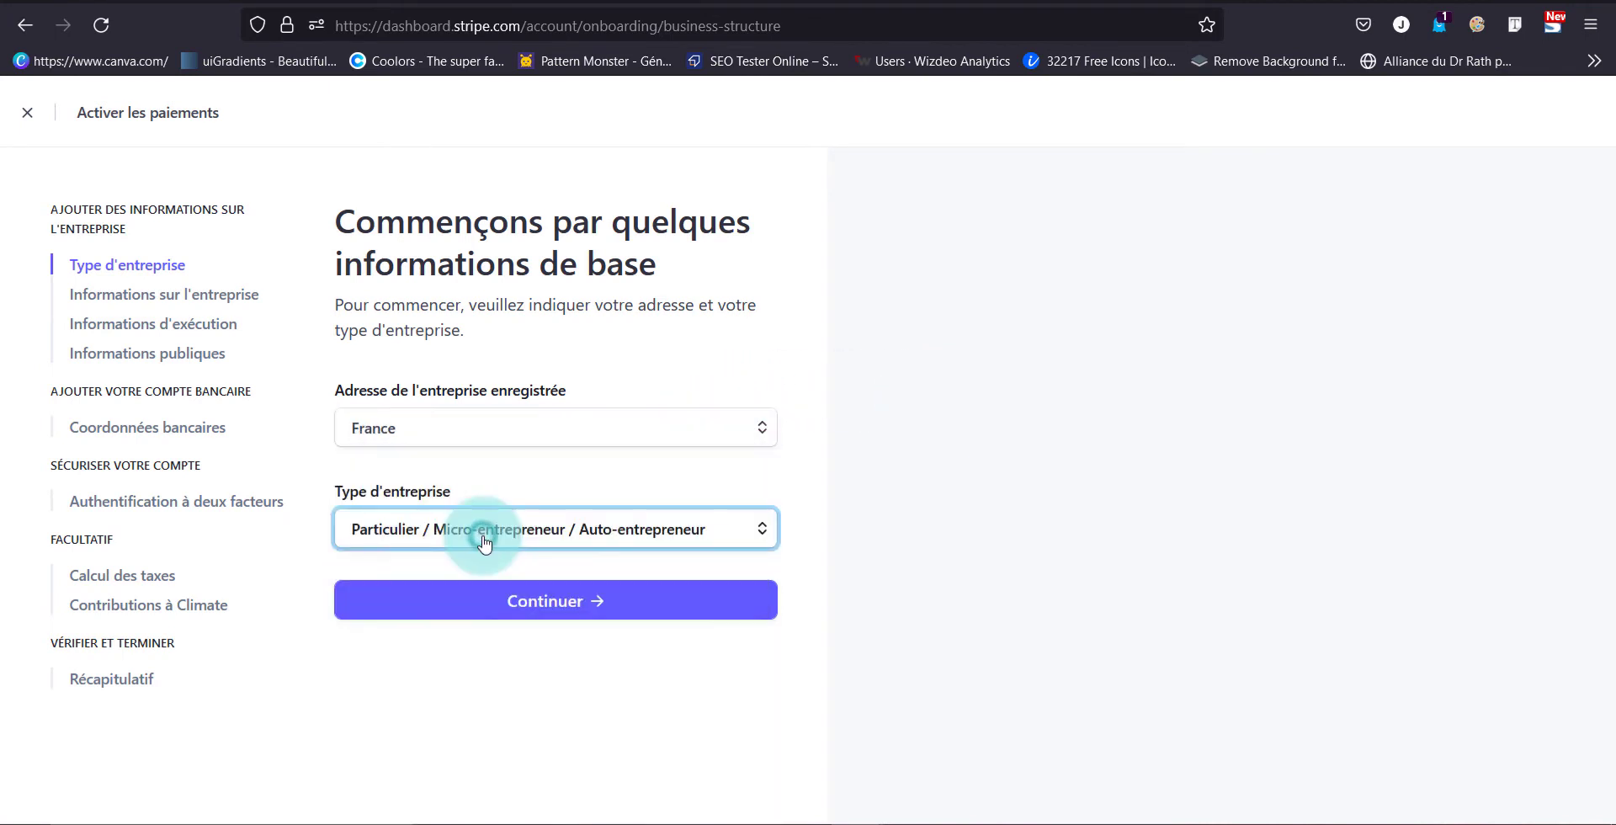
left_click(523, 603)
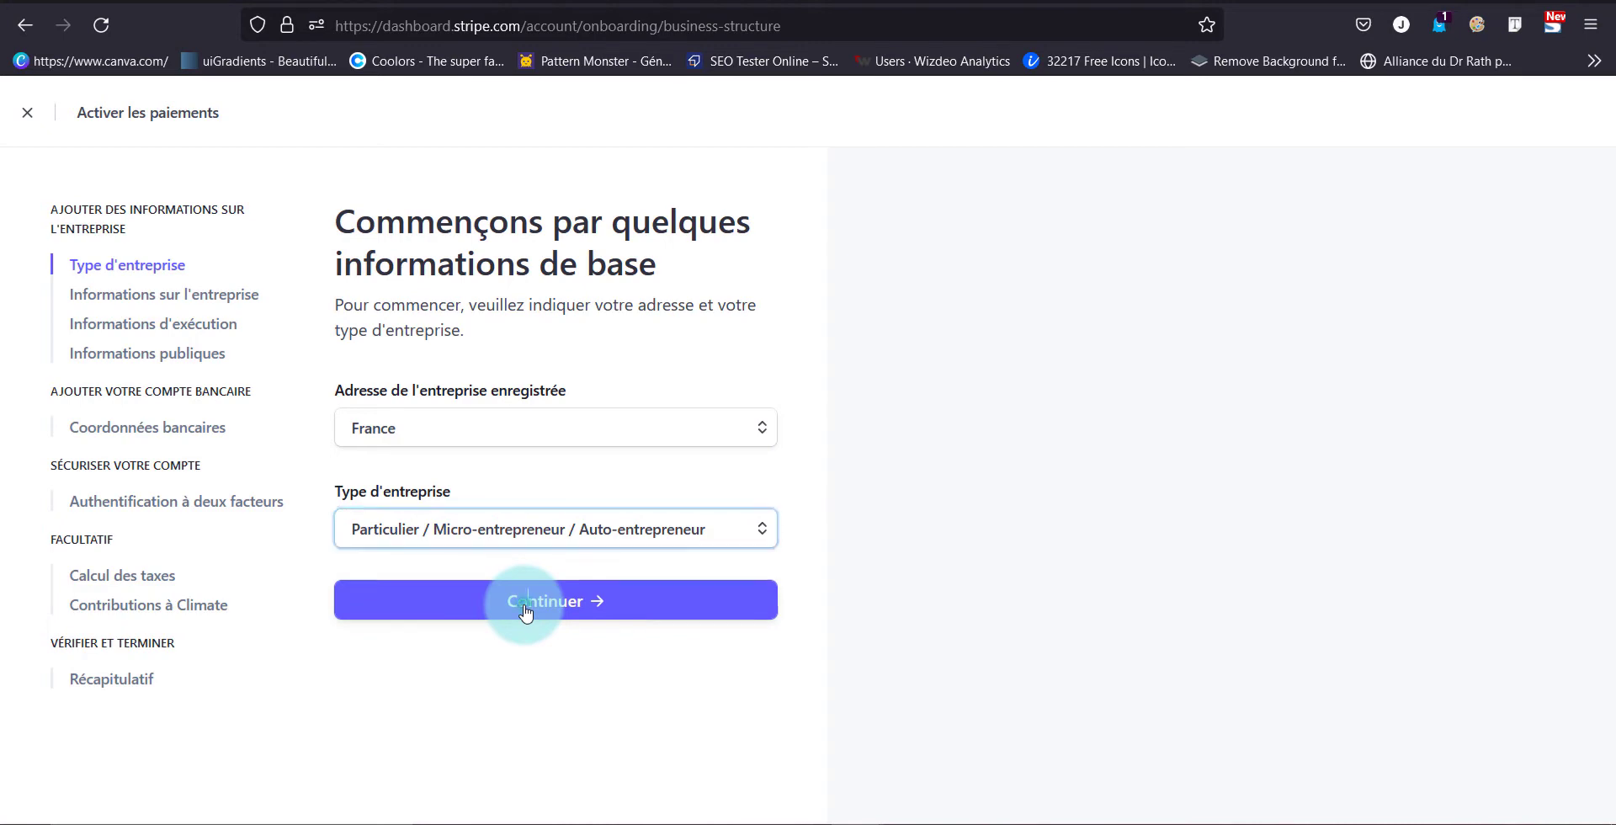
scroll(525, 612, "down", 5)
scroll(525, 611, "up", 5)
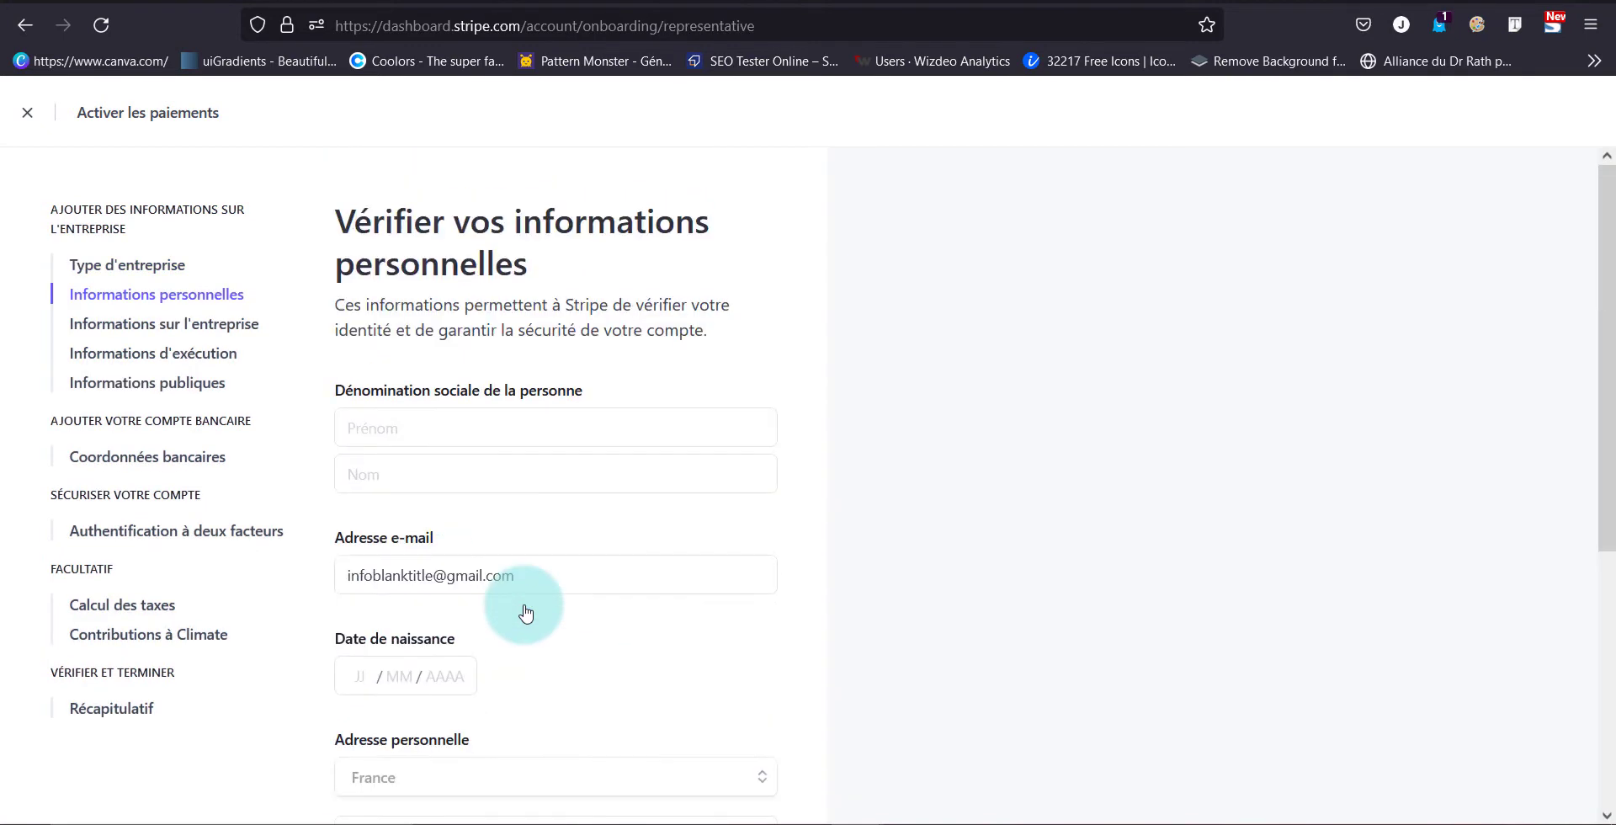
Enter the representative's first and last name, birth date, home address and phone, then continue
left_click(462, 433)
key("Tab")
scroll(328, 571, "down", 2)
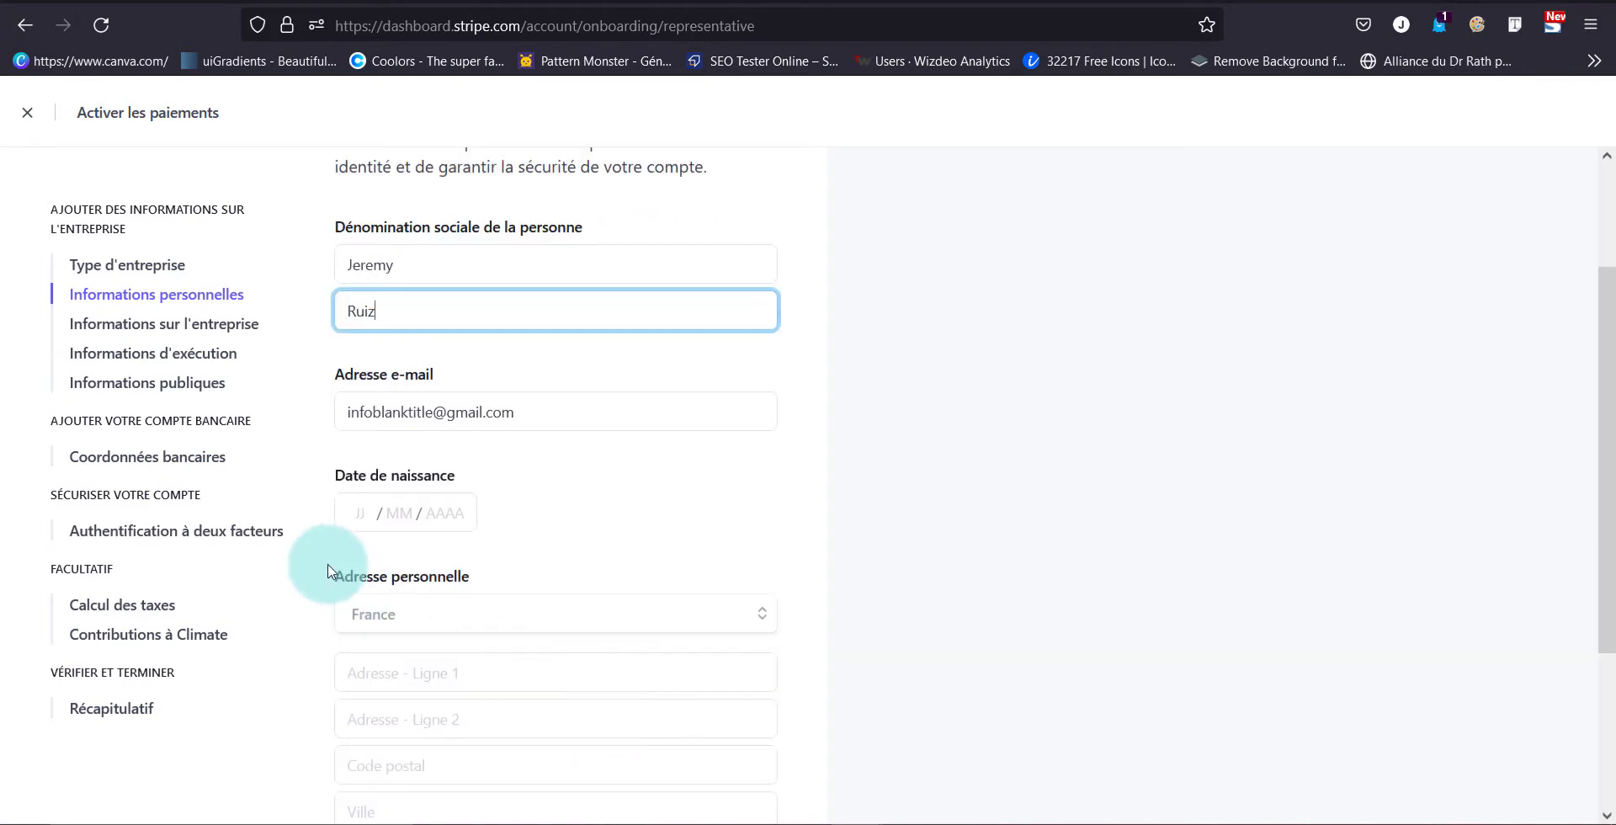
left_click(375, 507)
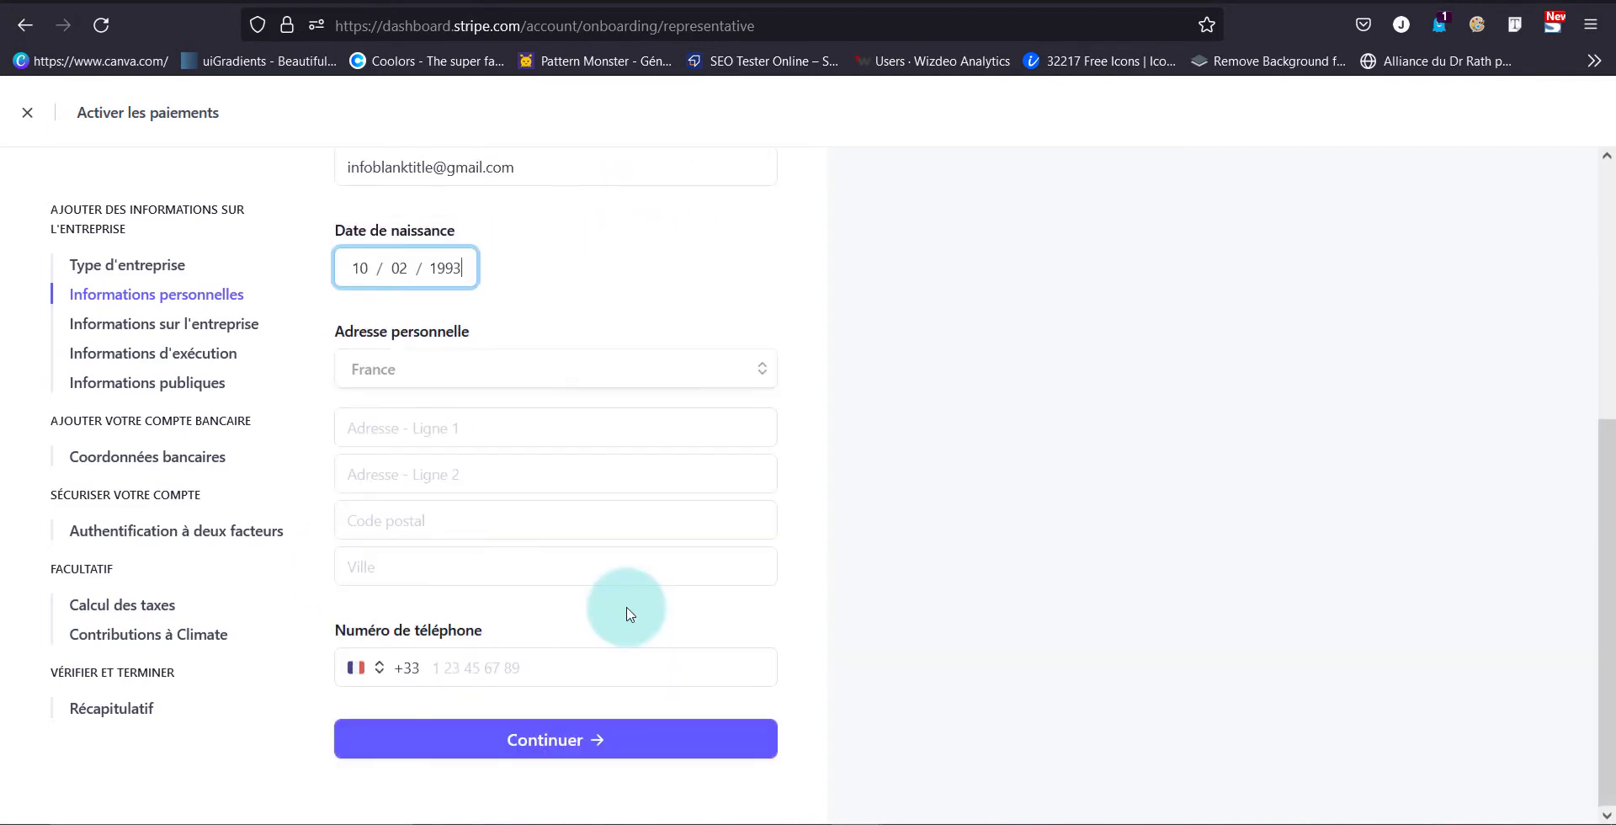
left_click(577, 374)
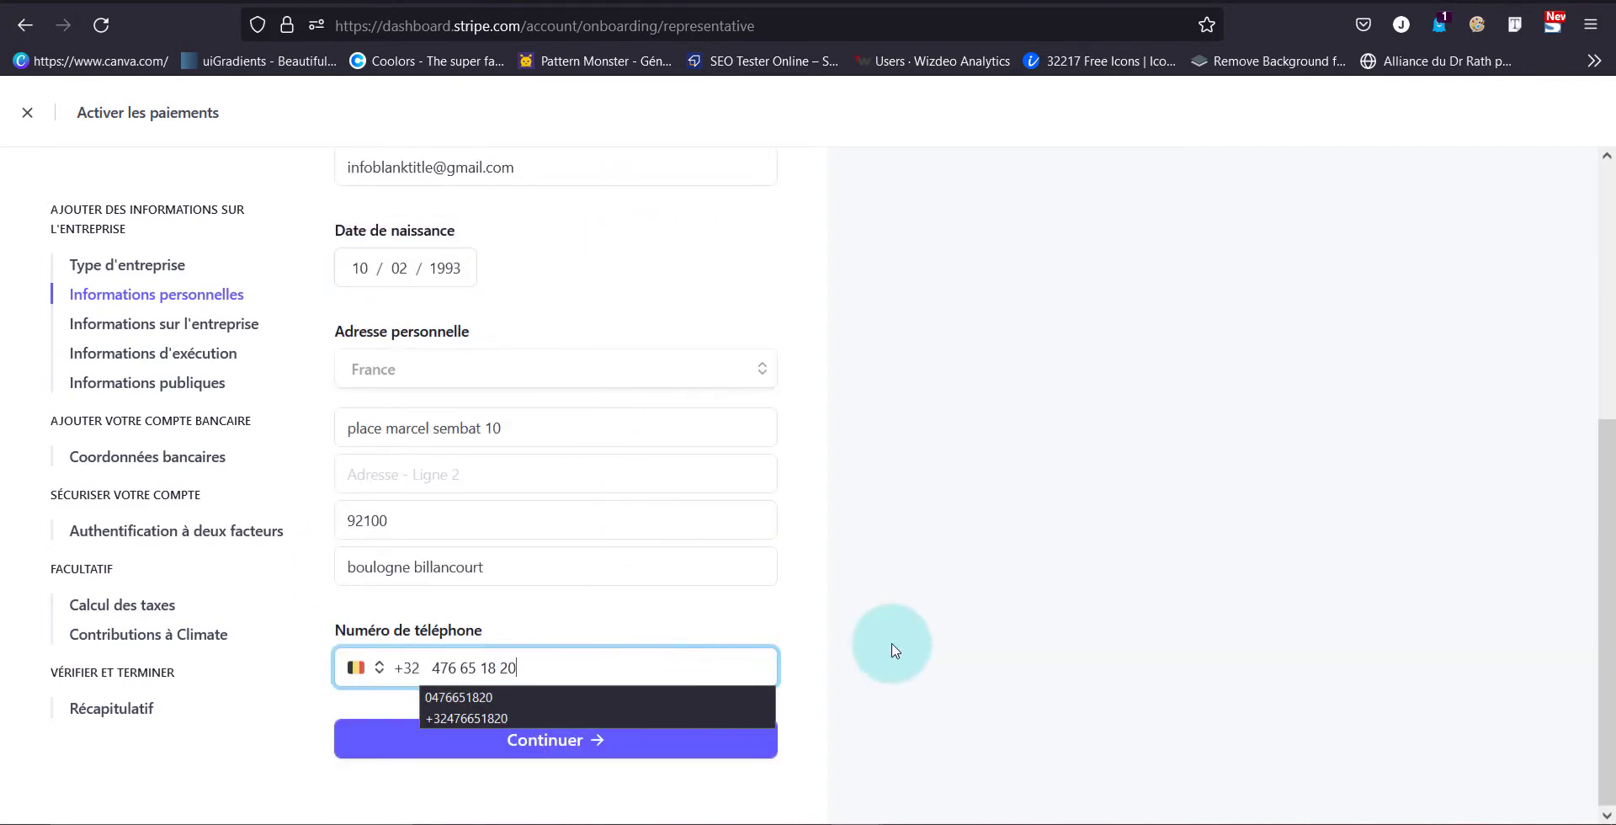
left_click(892, 647)
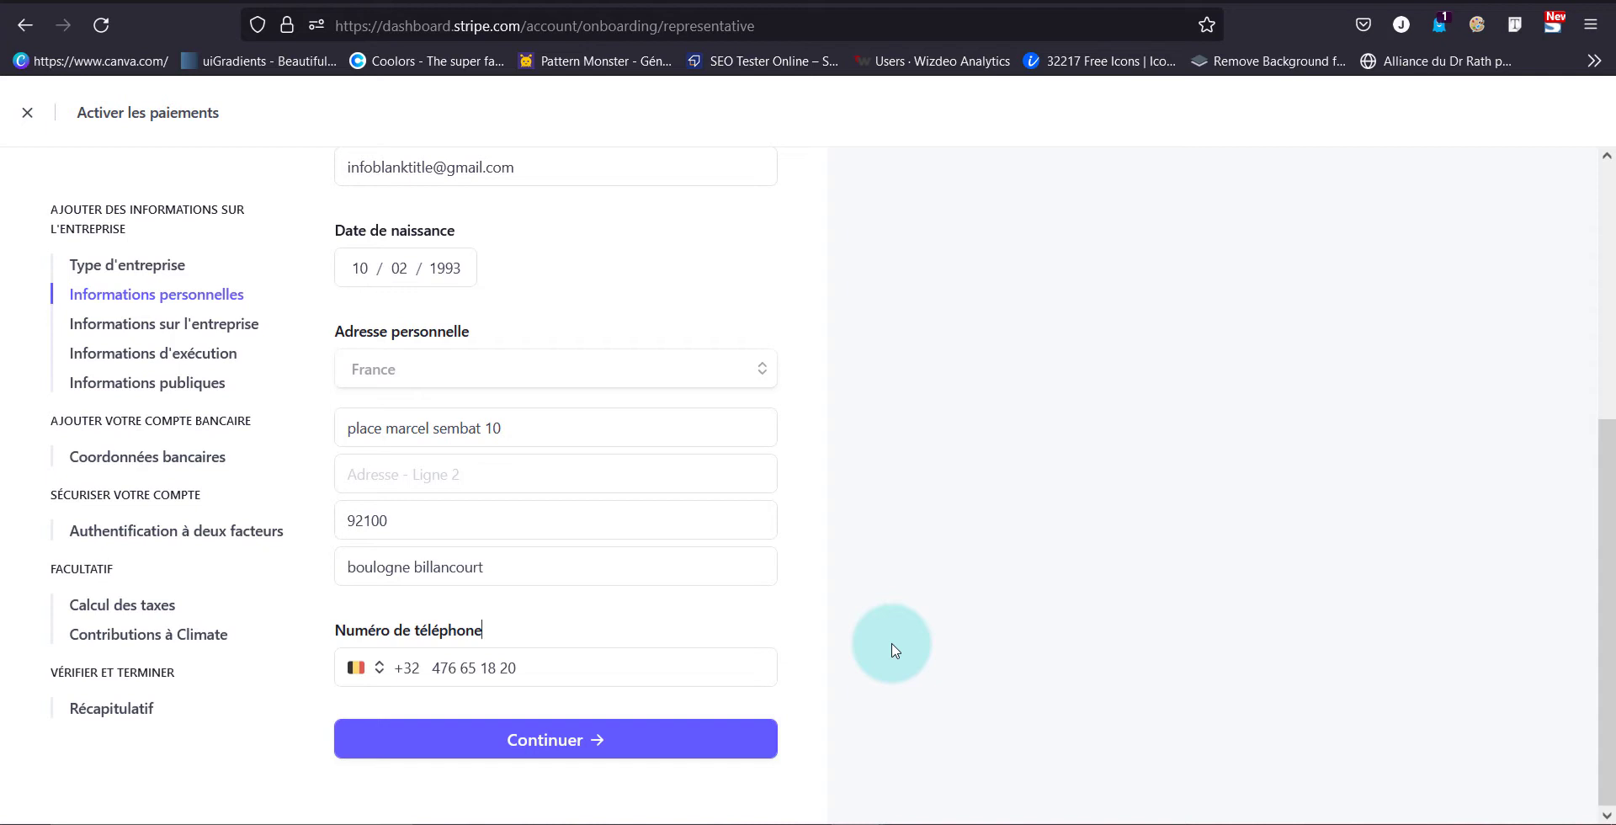
left_click(735, 737)
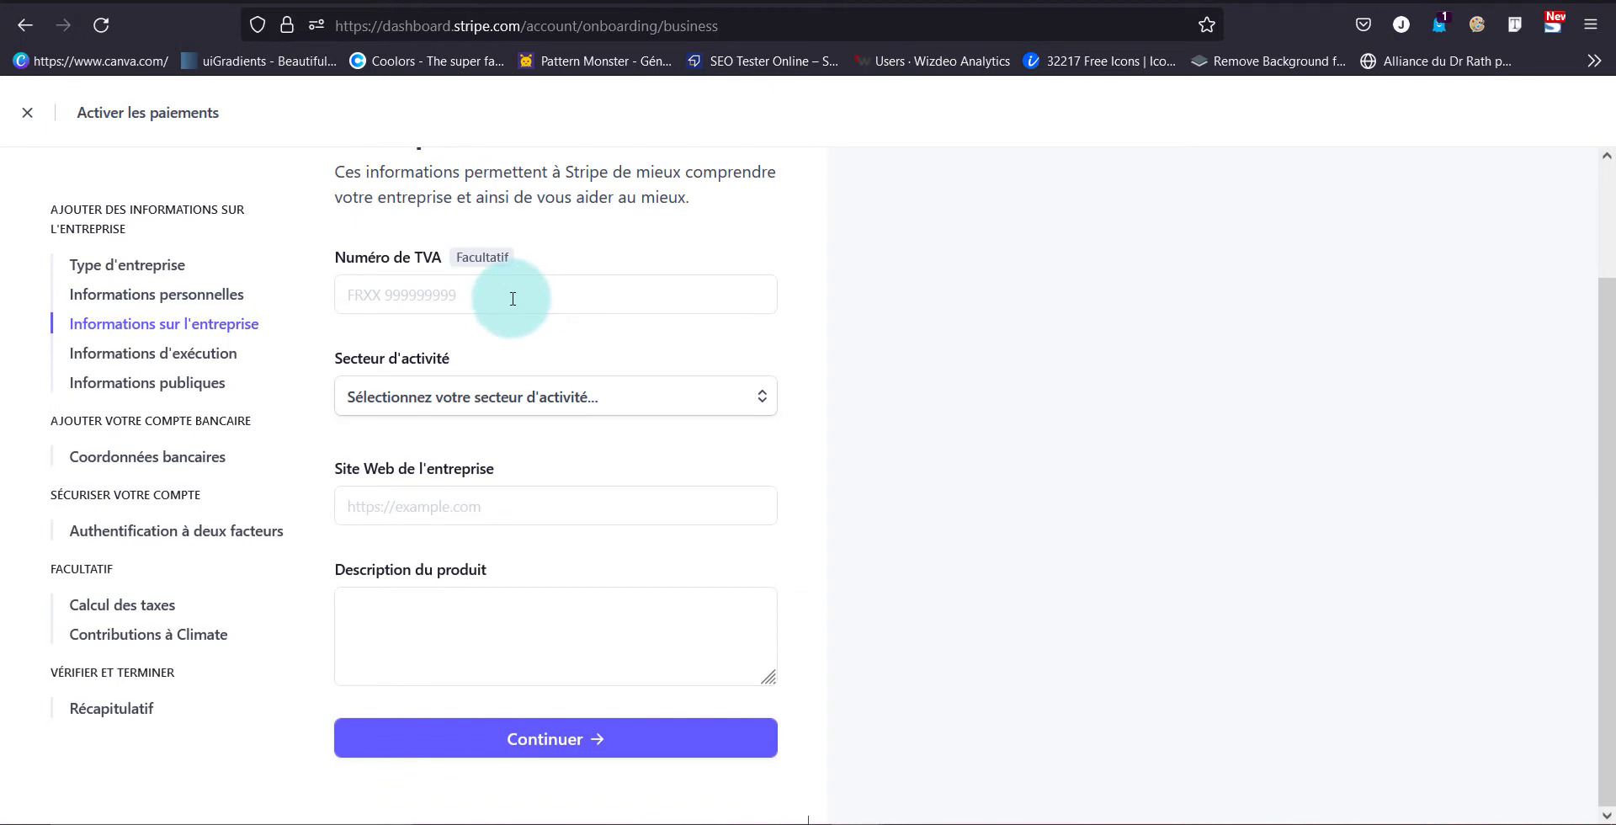
Enter business details: sector Vêtements et accessoires, the shop's https website, description 'vente de vêtement'
left_click(584, 394)
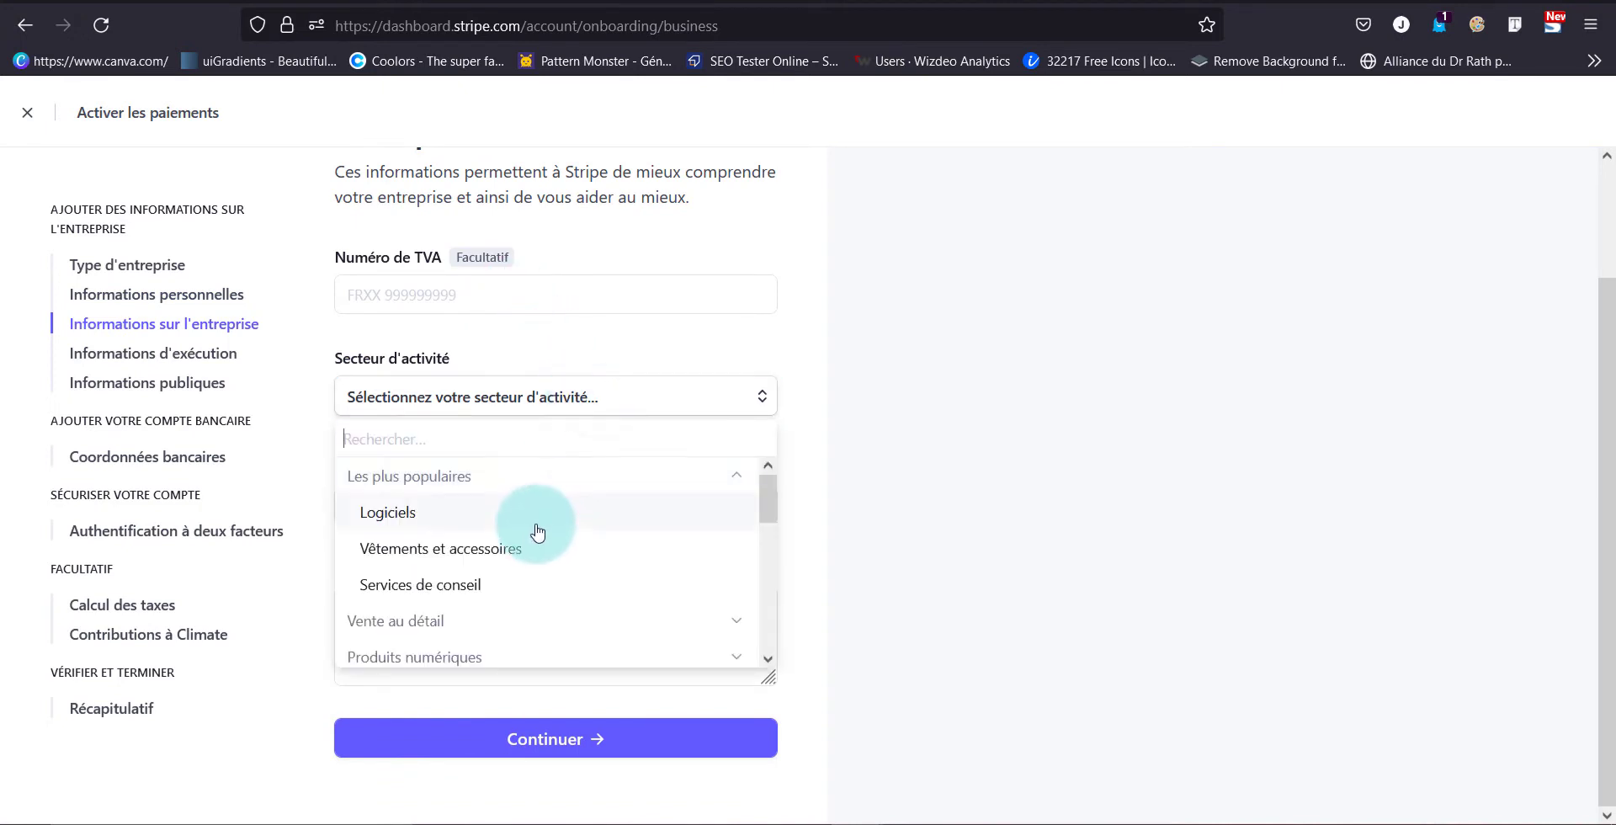
left_click(540, 552)
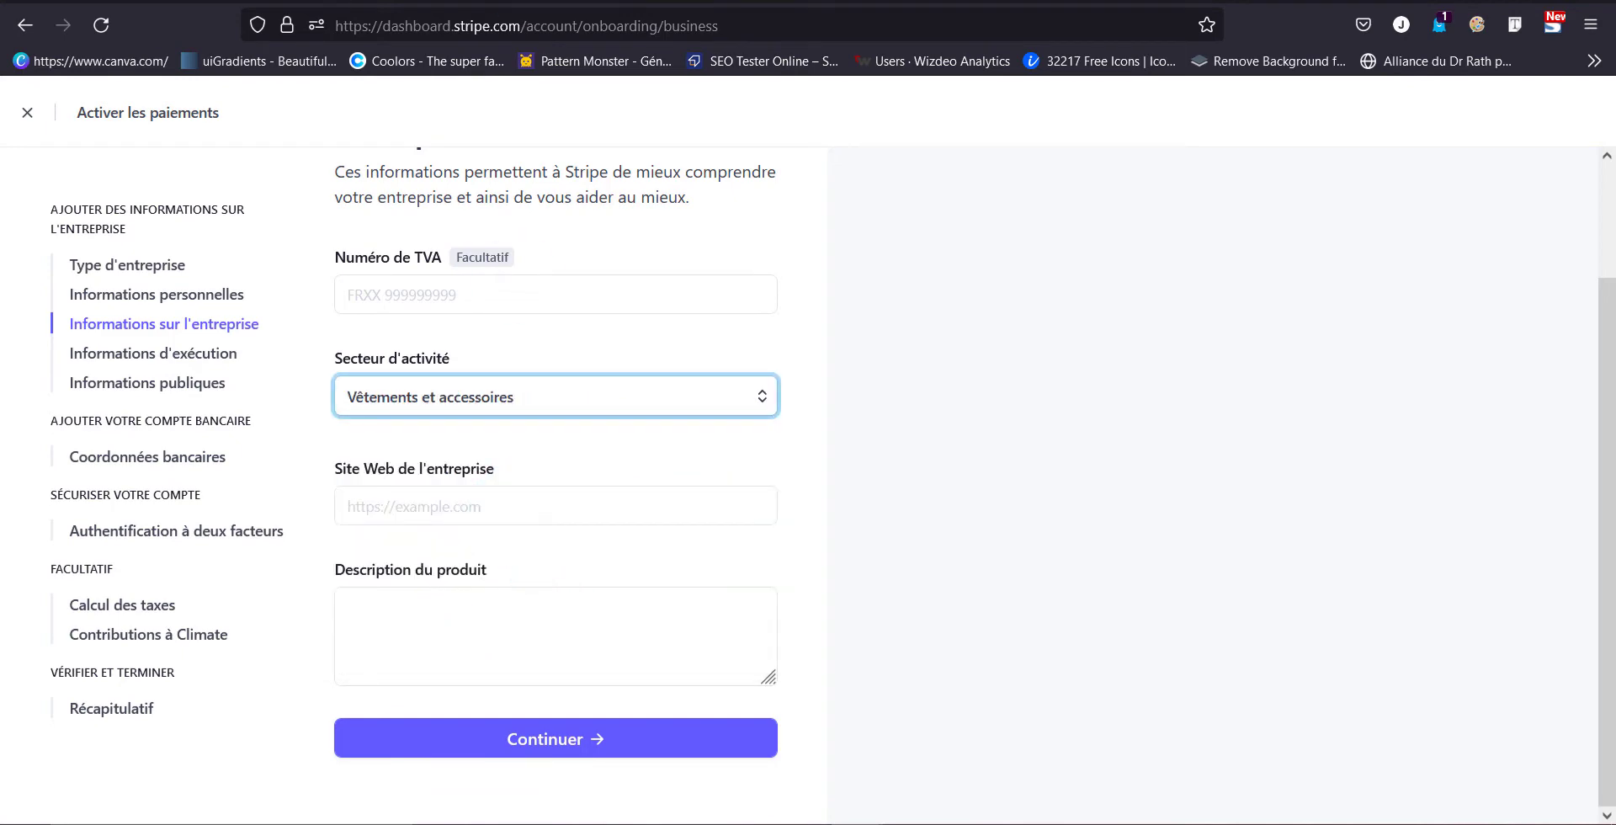
left_click(739, 3)
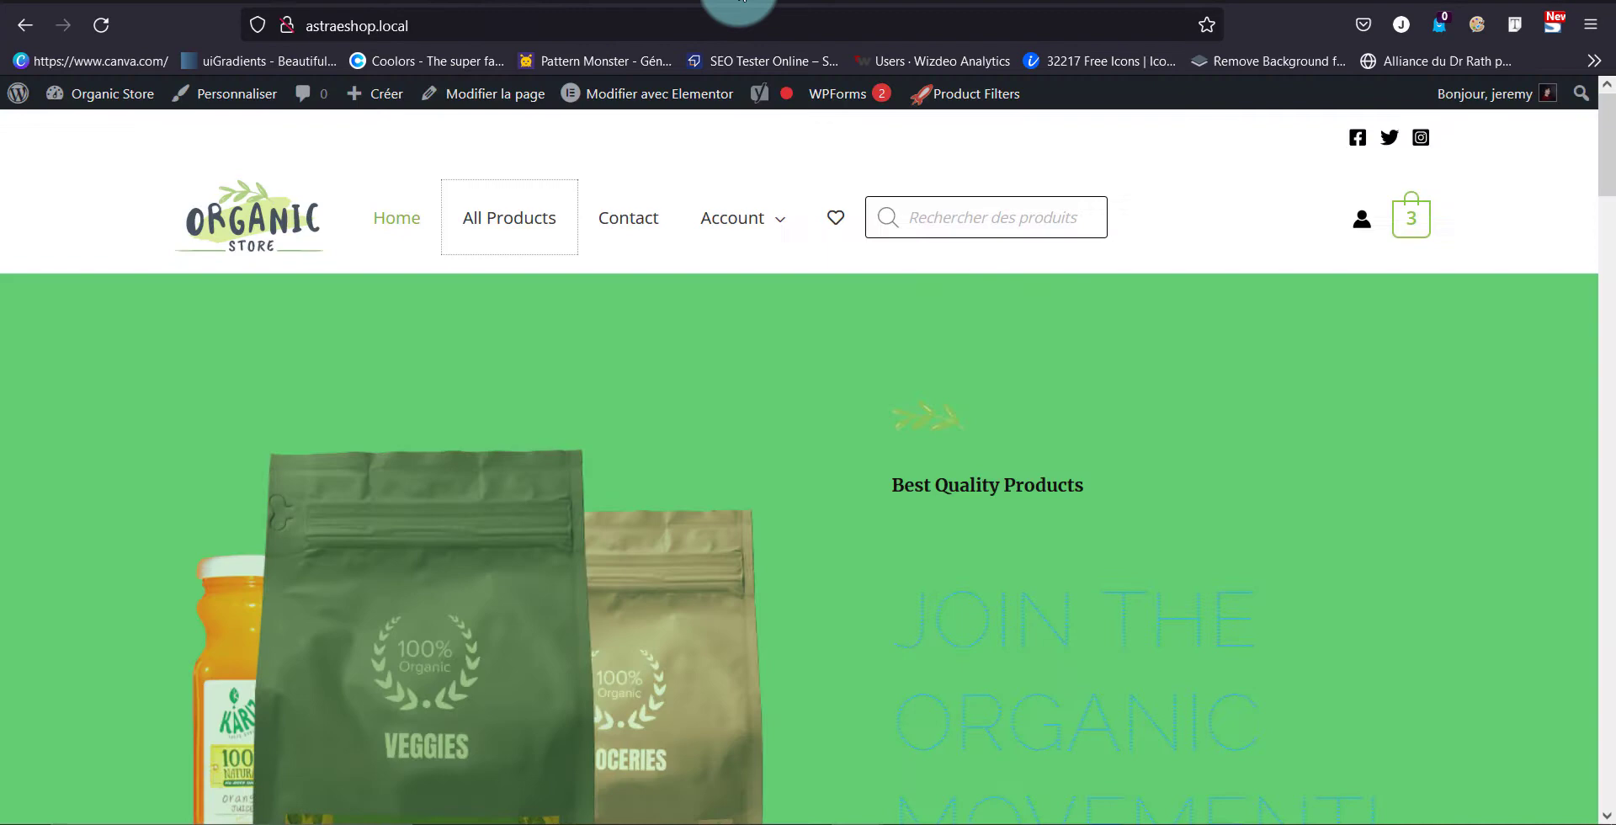
left_click(664, 39)
left_click(505, 622)
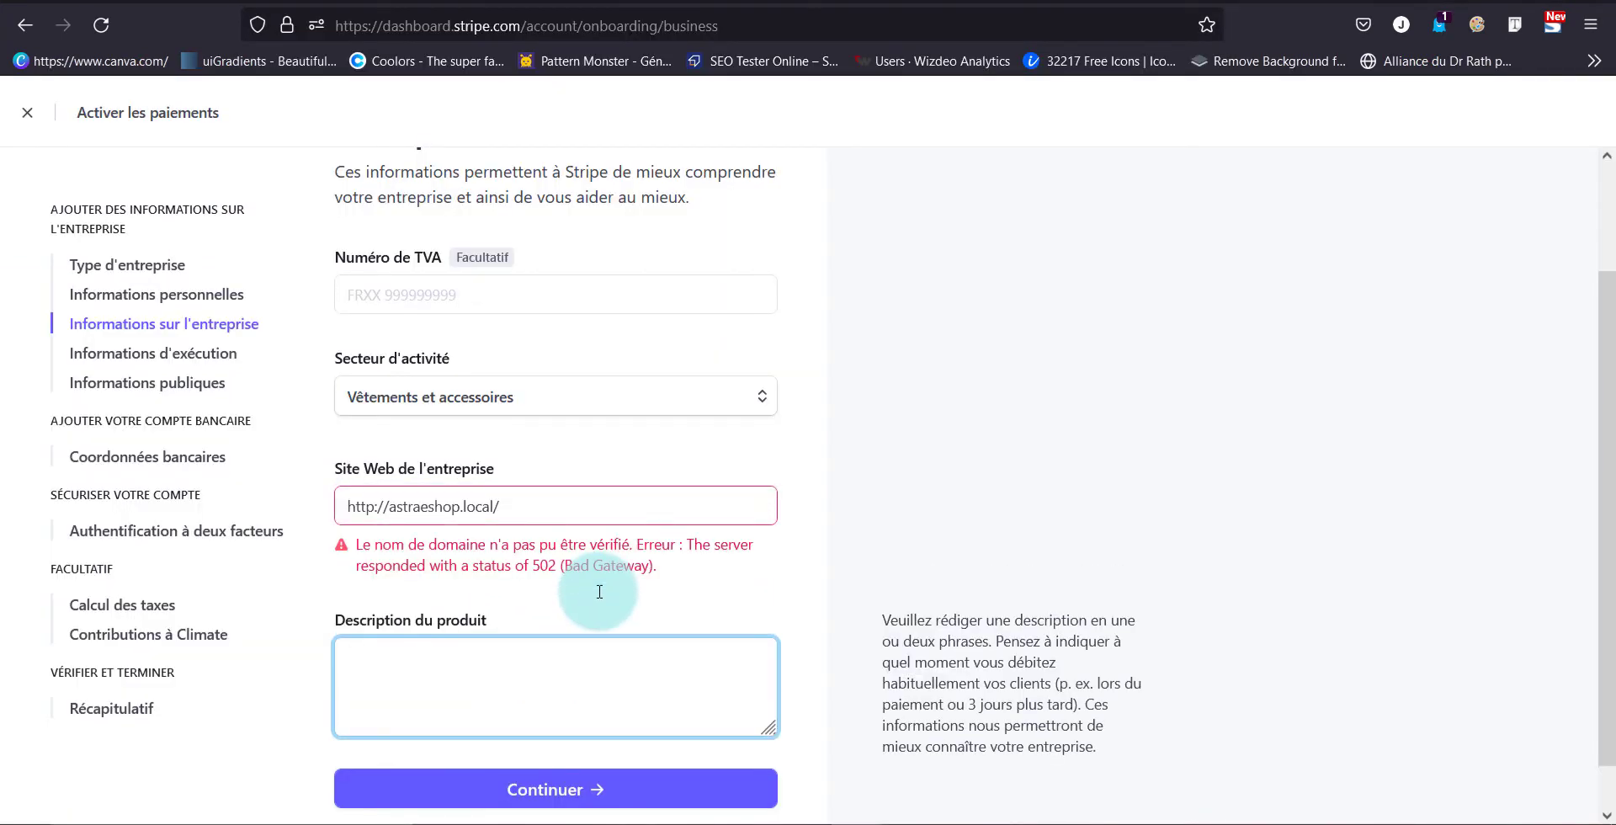
type("vente de vêtement")
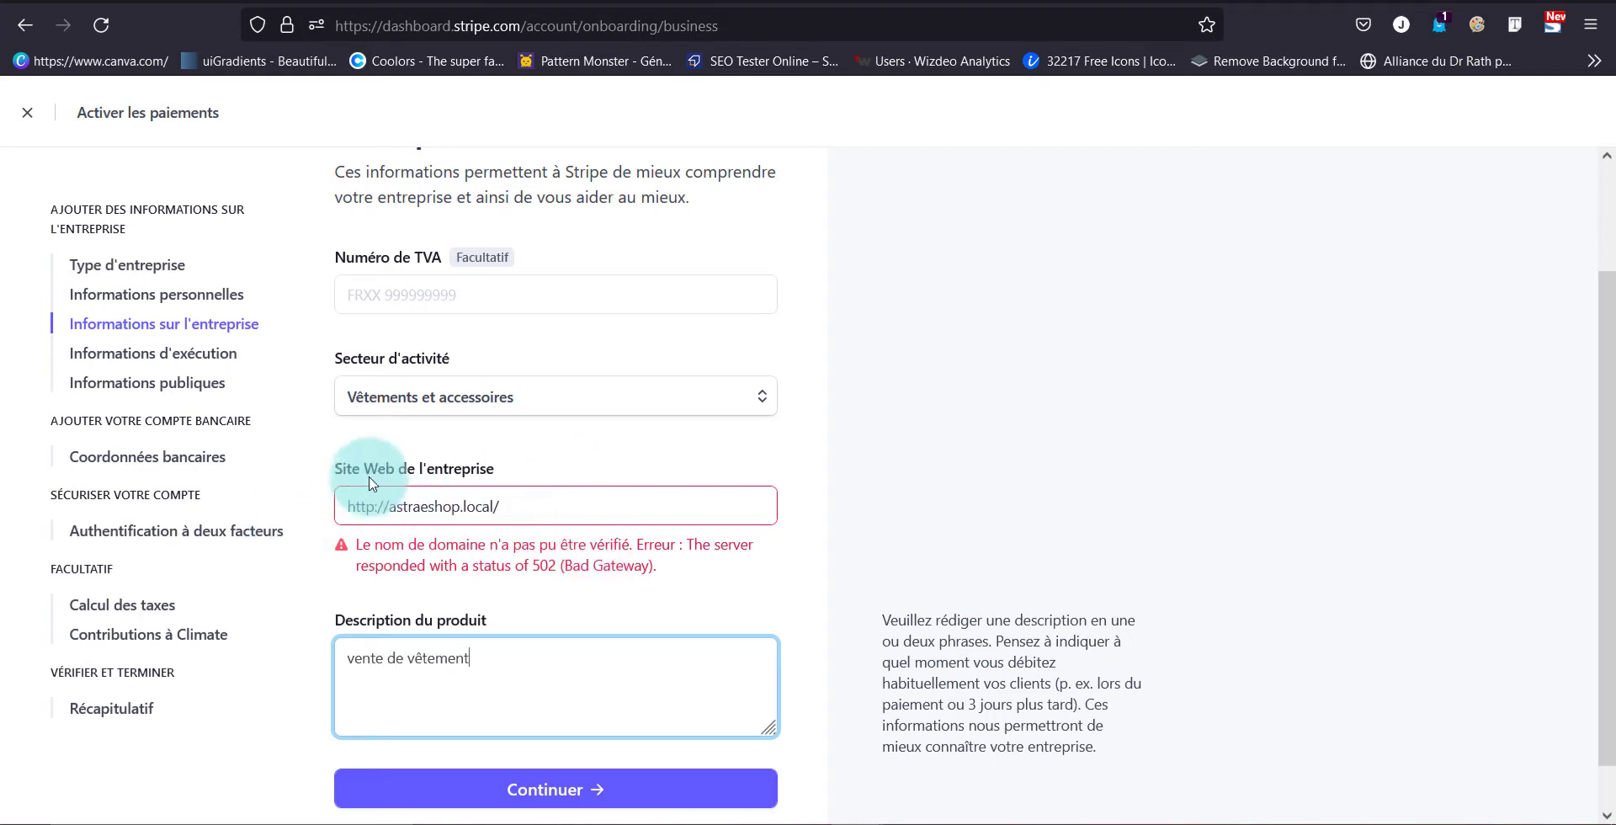
left_click(568, 790)
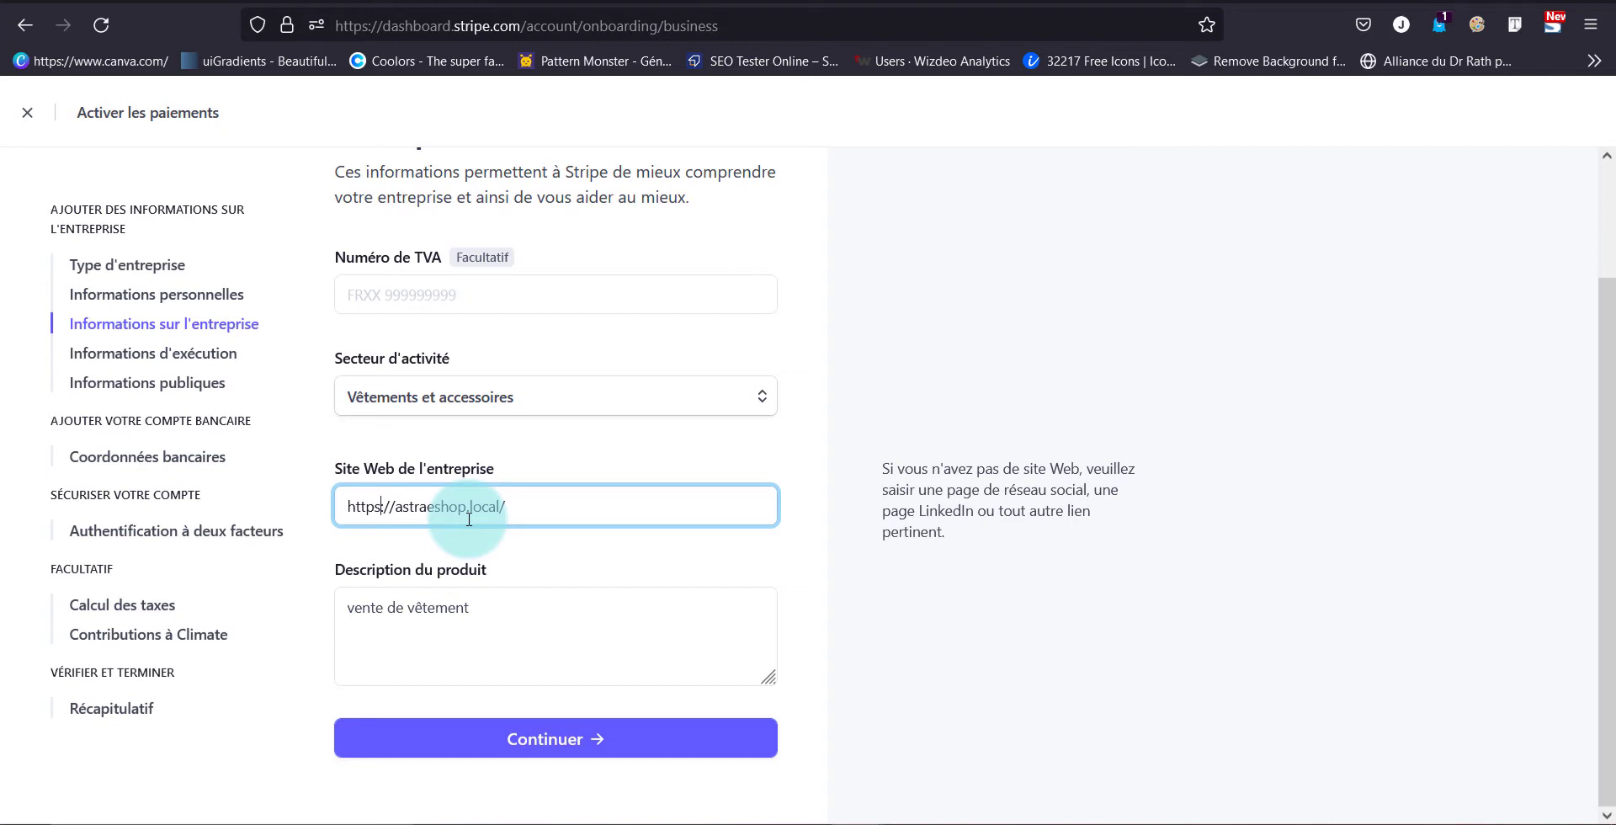
left_click(535, 738)
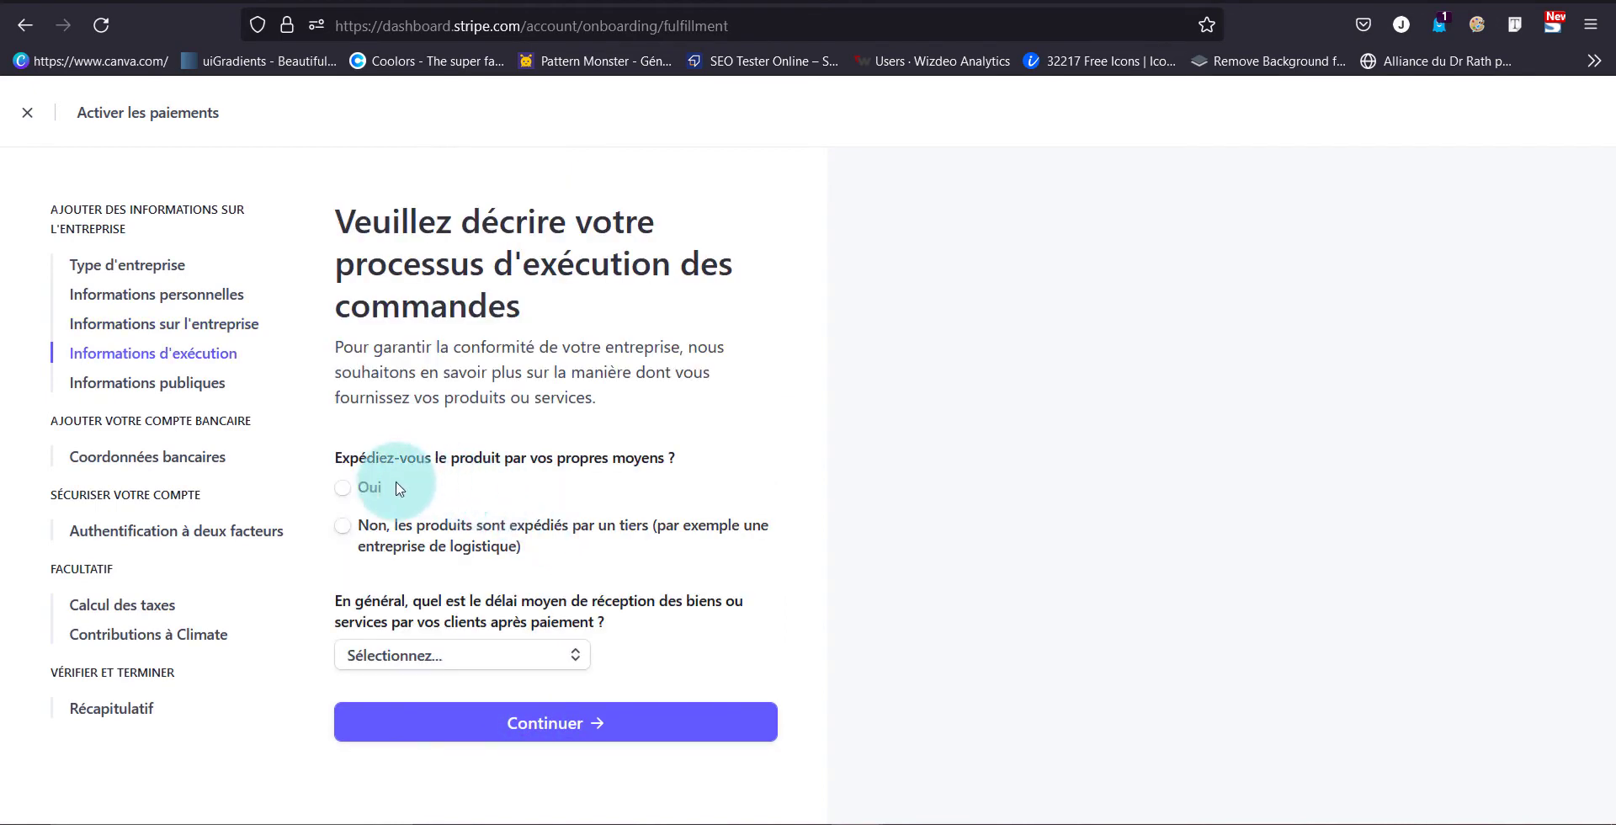
State that the shop ships its own orders within two weeks
left_click(369, 488)
left_click(491, 655)
left_click(530, 559)
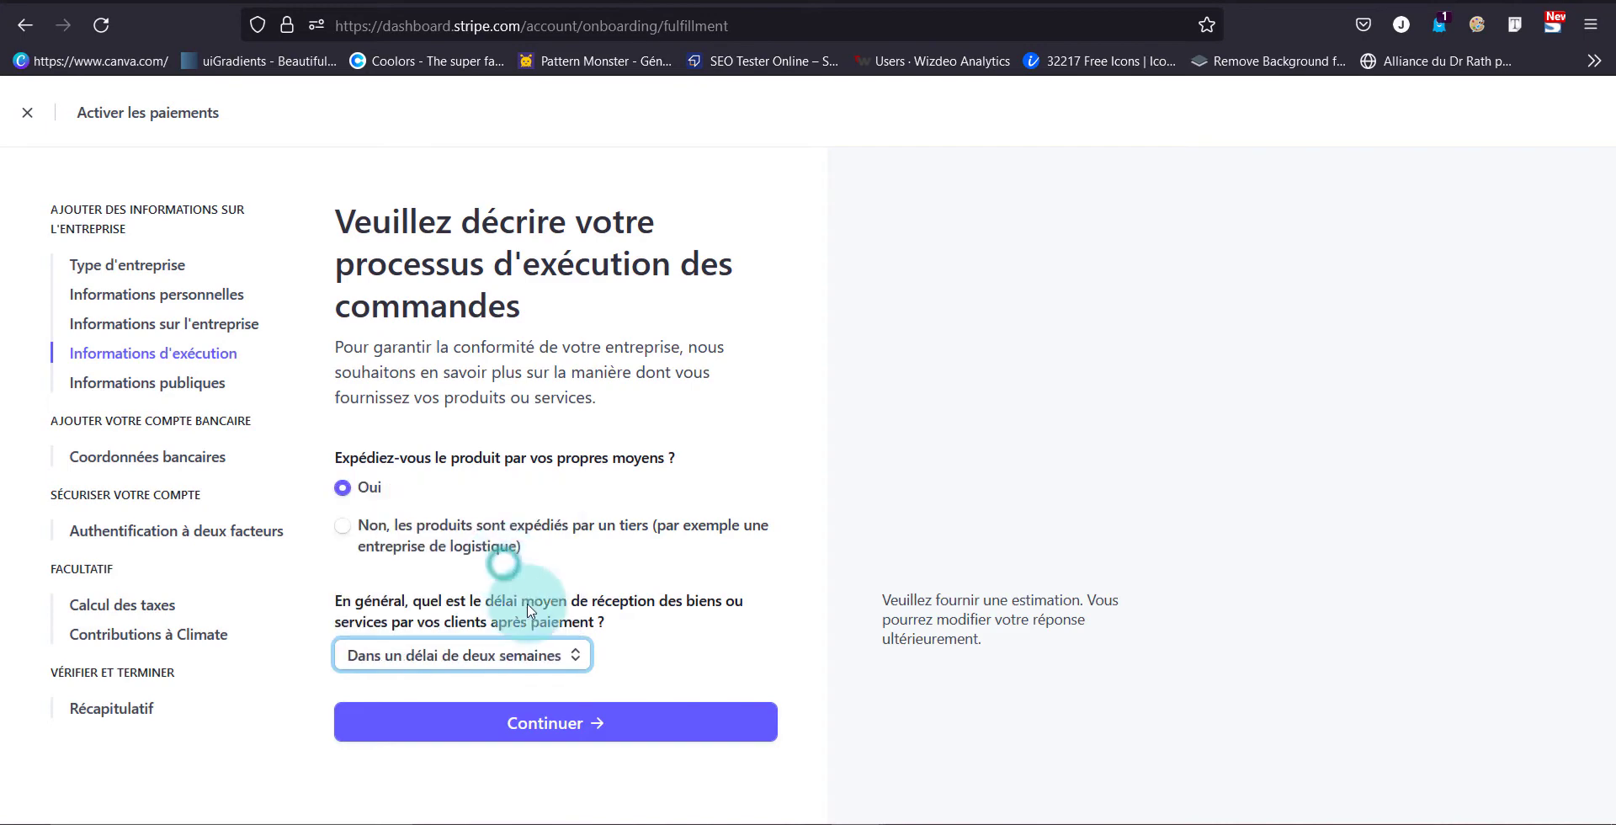
left_click(566, 712)
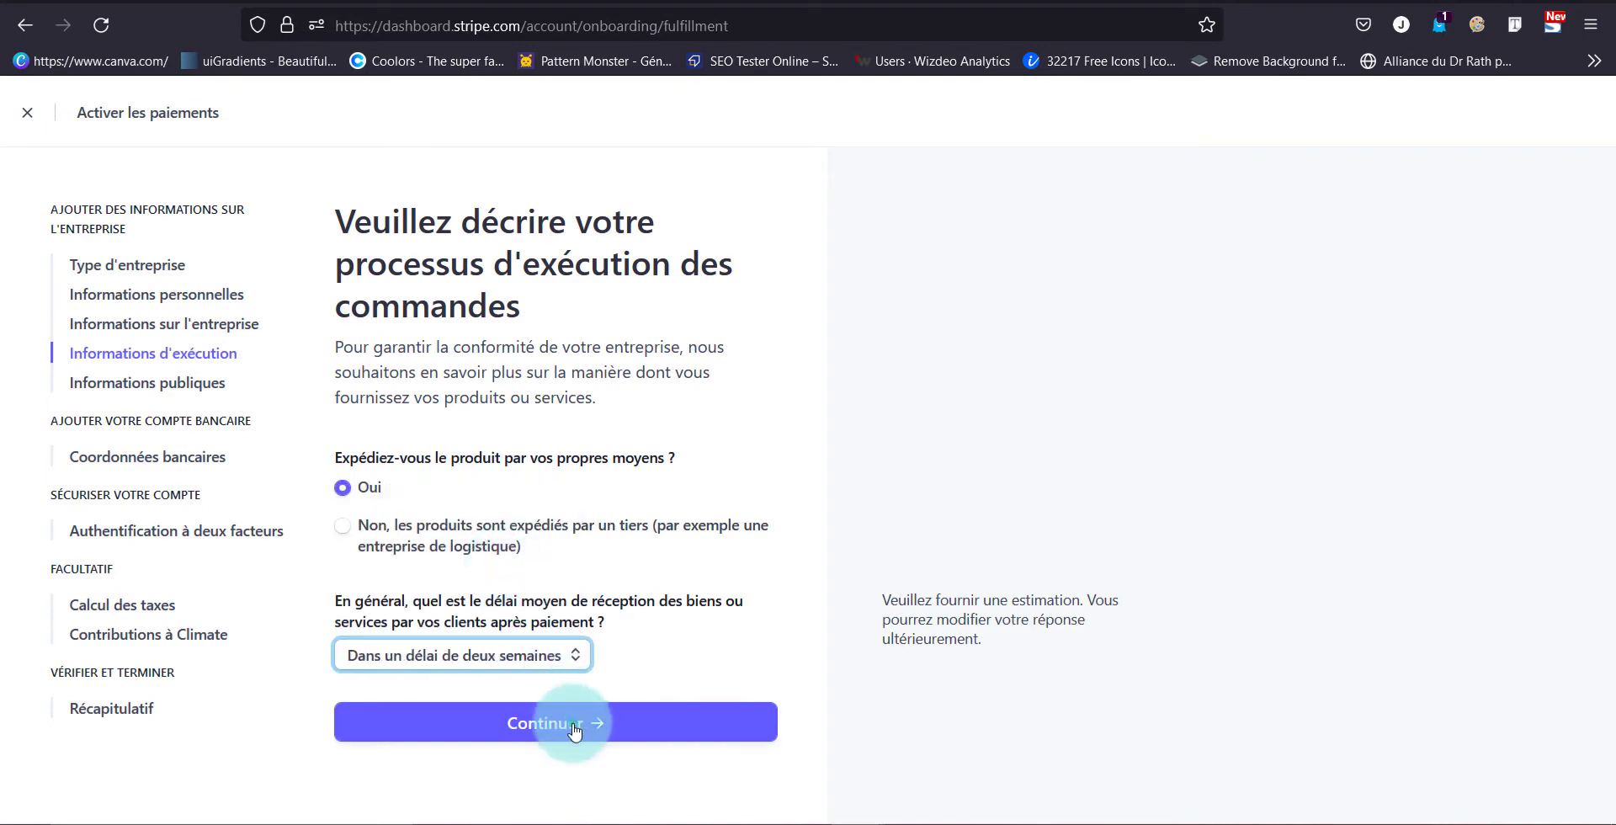
Set the short statement descriptor to 'Eshop' and submit the public details
left_click(579, 459)
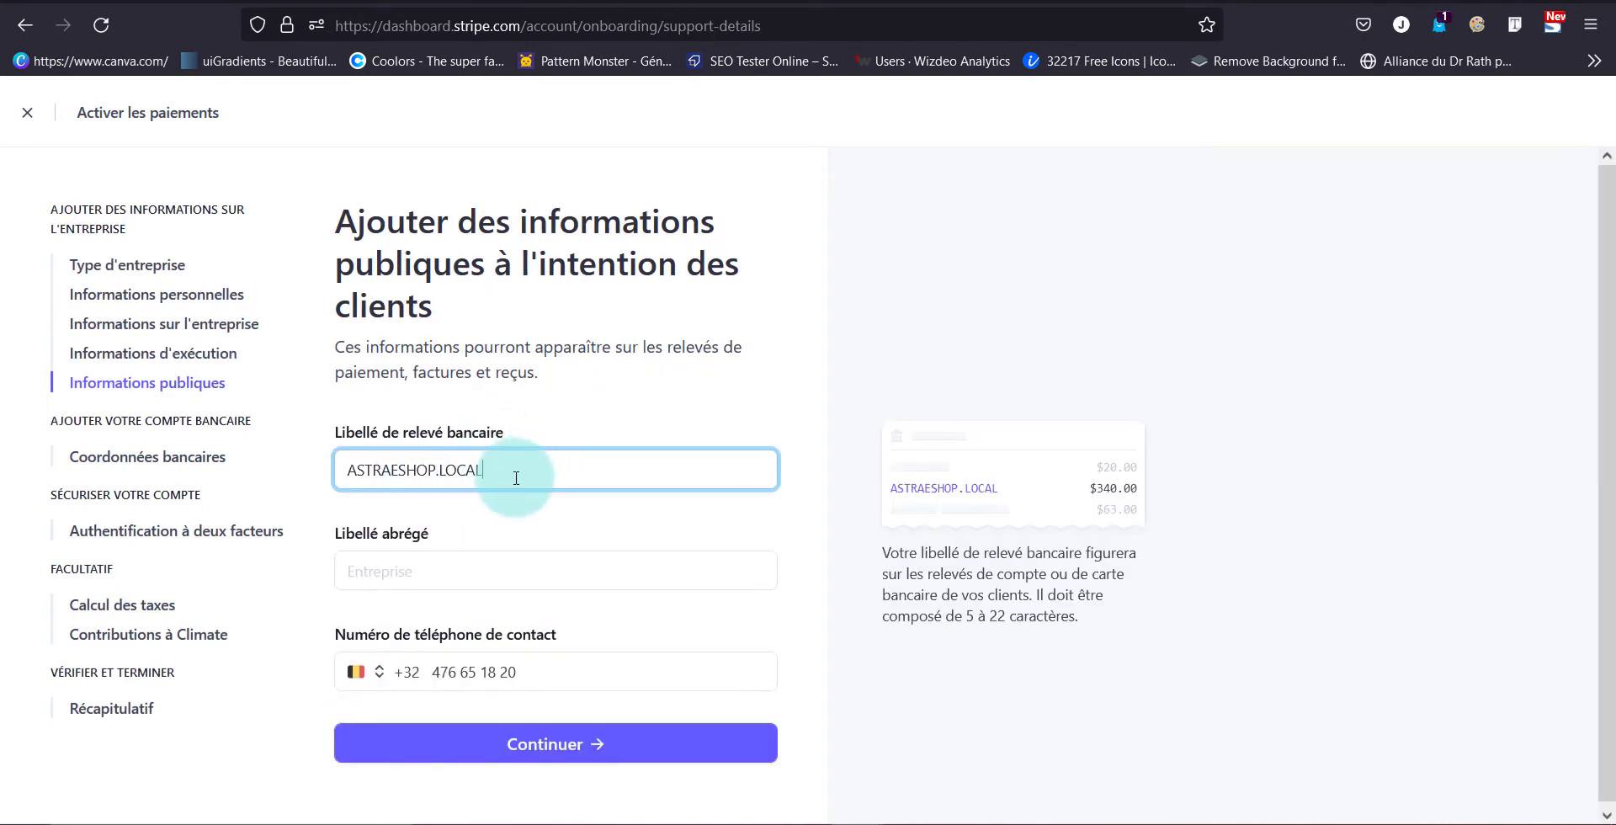
left_click(571, 564)
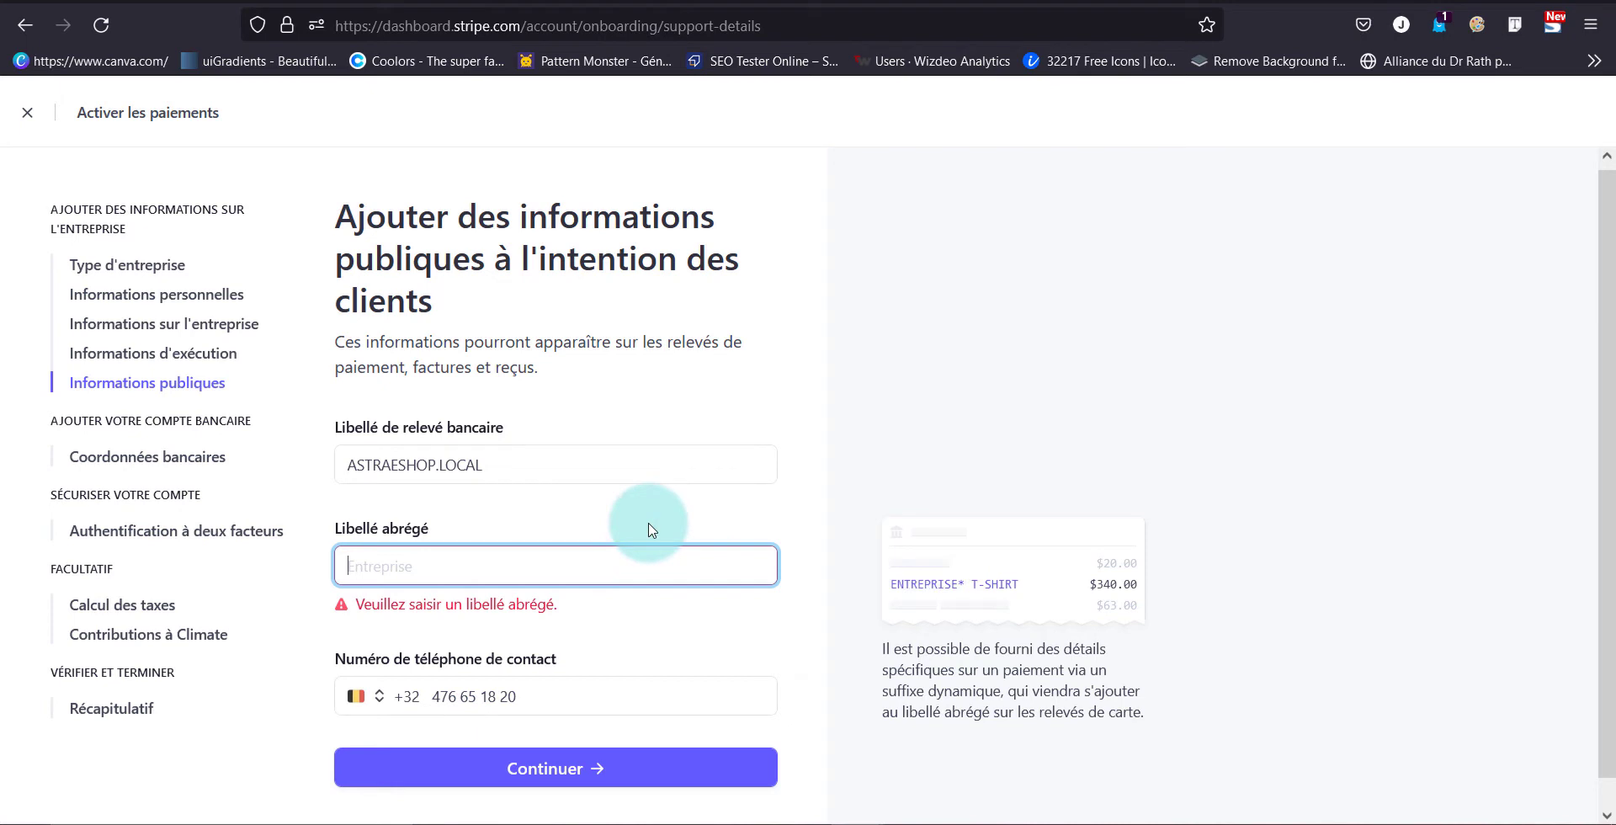
type("Eshop")
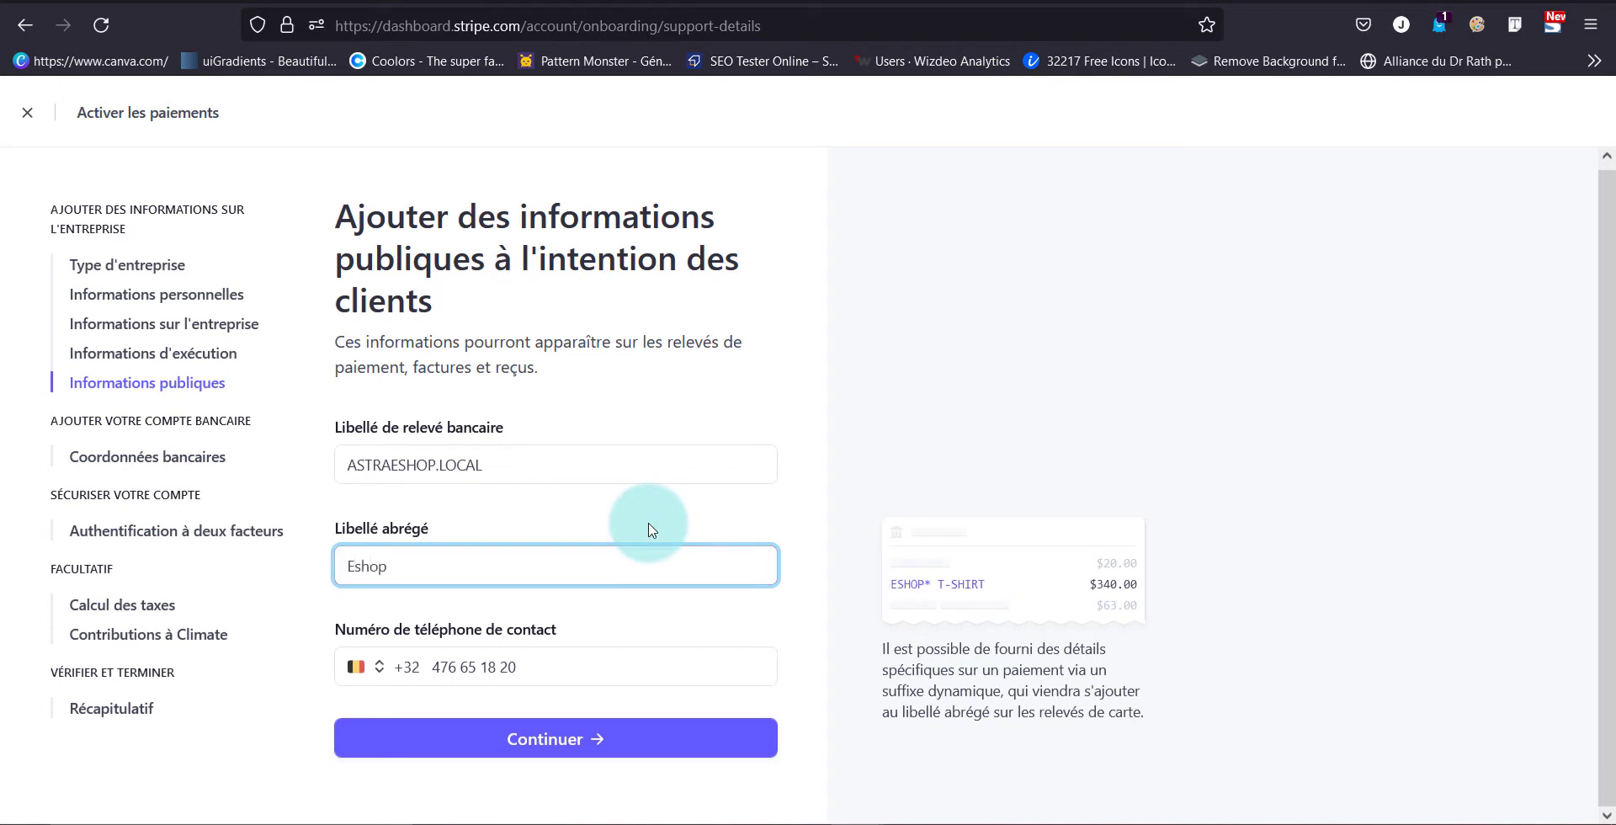
left_click(646, 753)
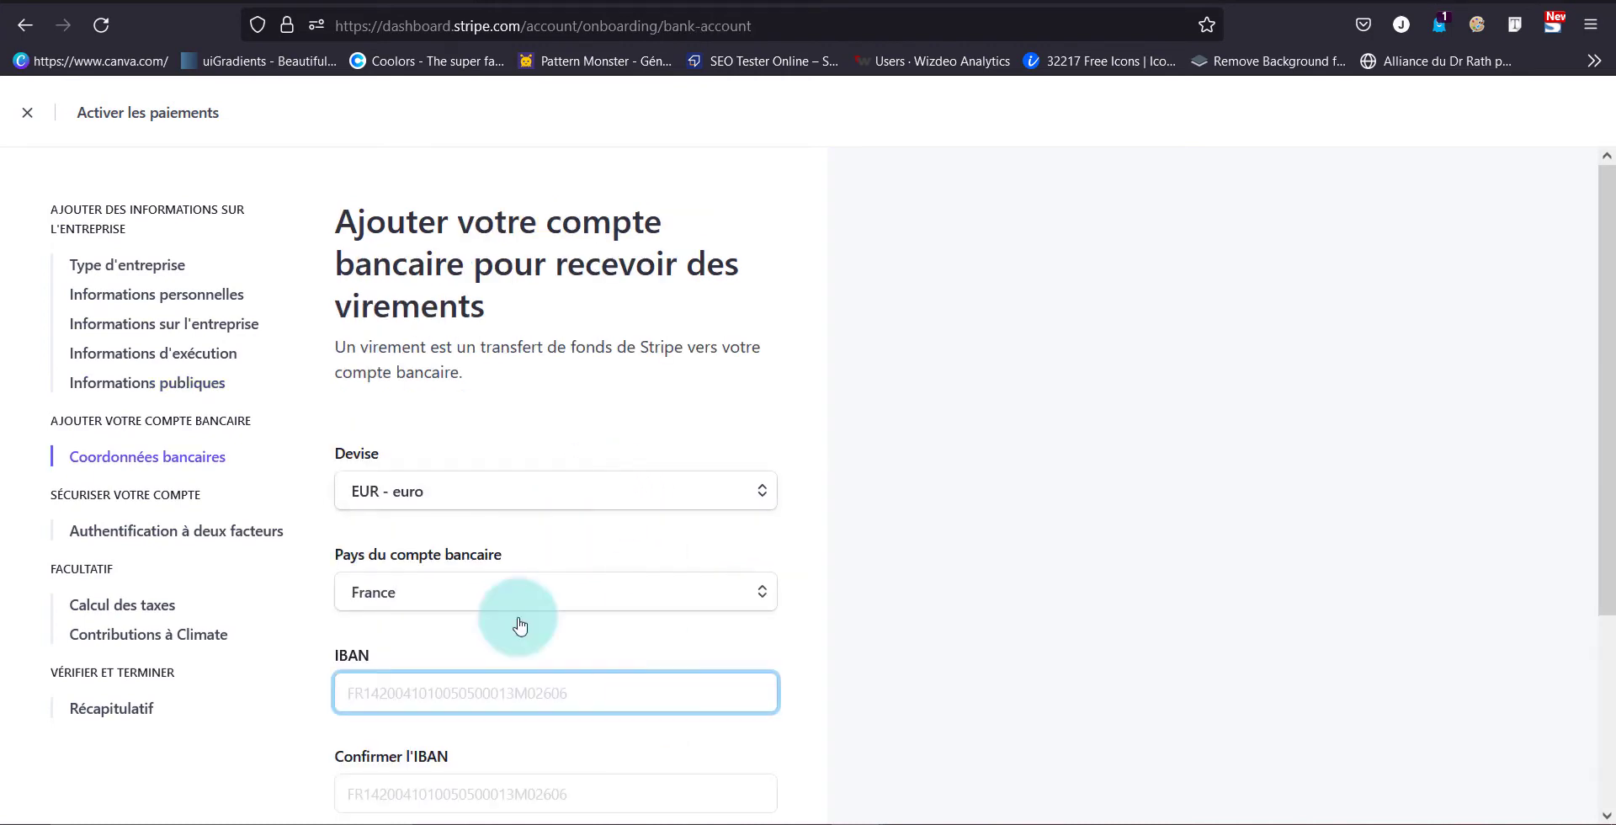
Choose Belgique as the payout bank account country and continue
left_click(504, 592)
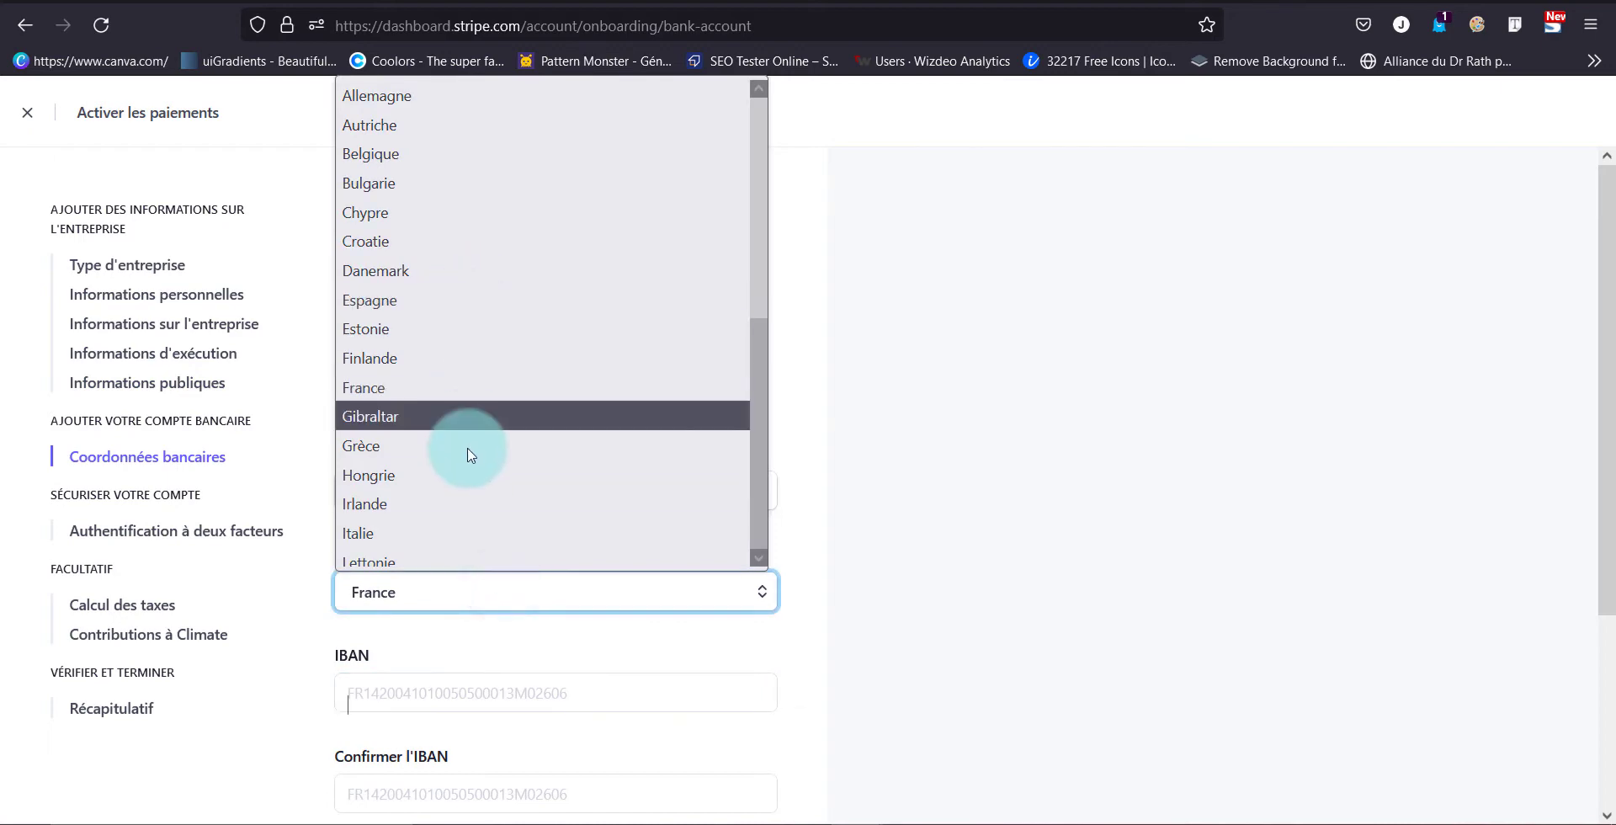
left_click(406, 155)
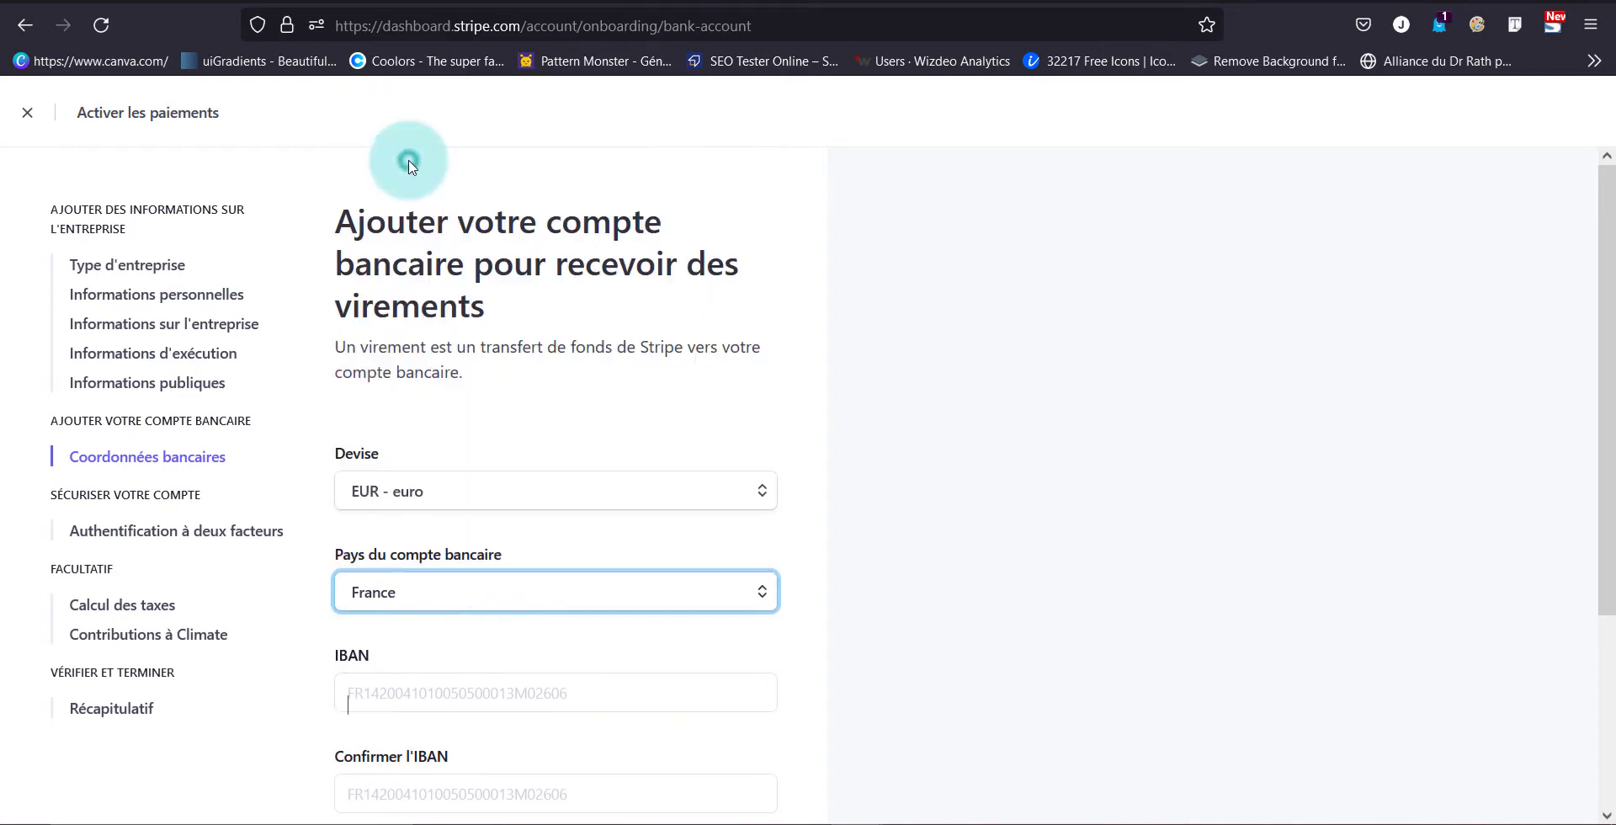
scroll(411, 634, "down", 2)
scroll(405, 632, "down", 1)
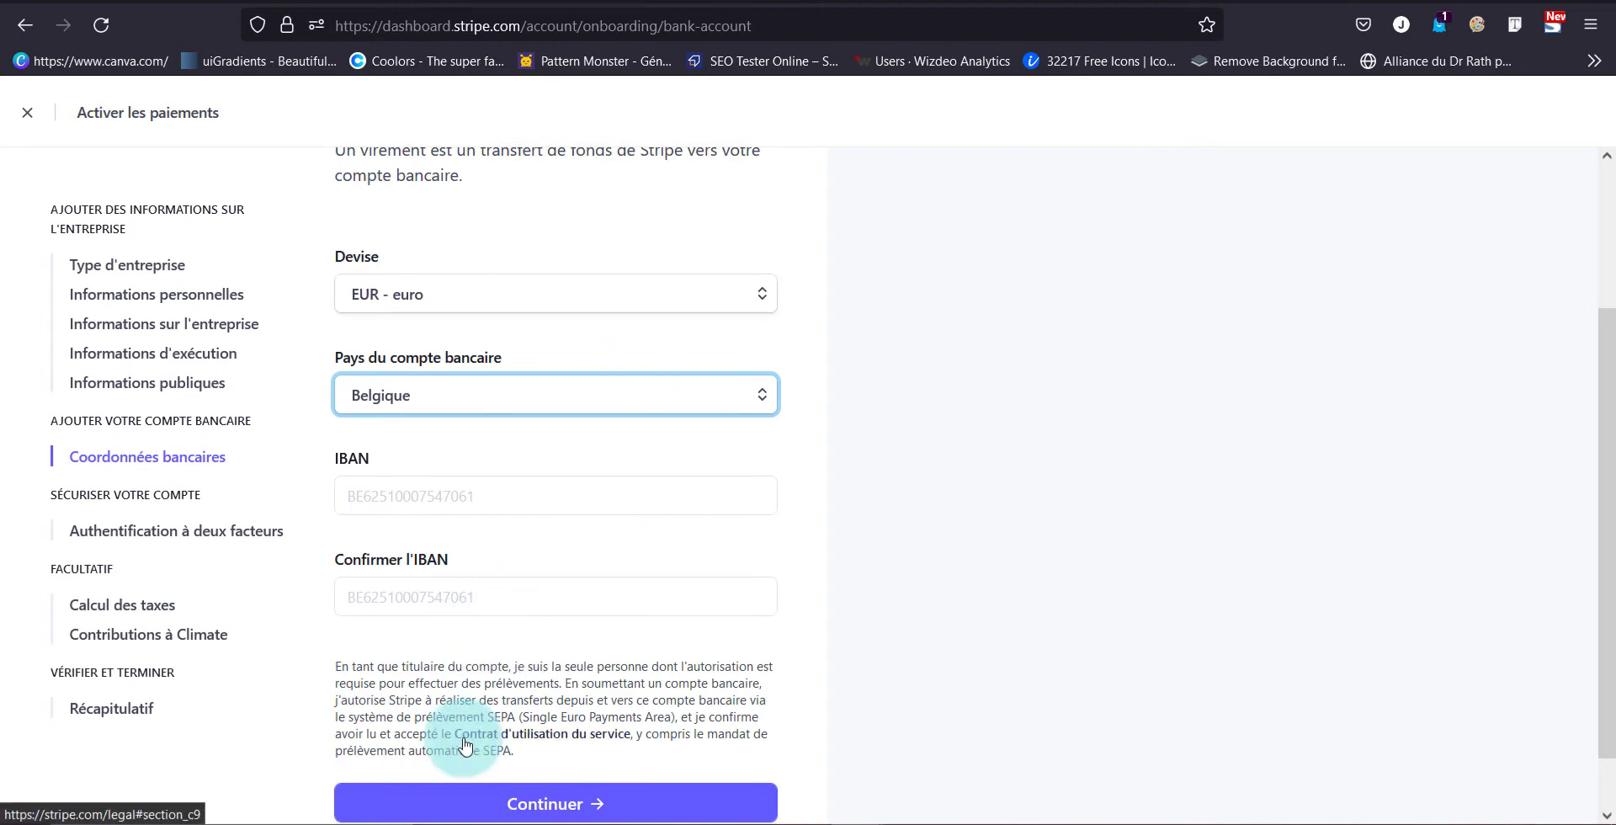
left_click(545, 806)
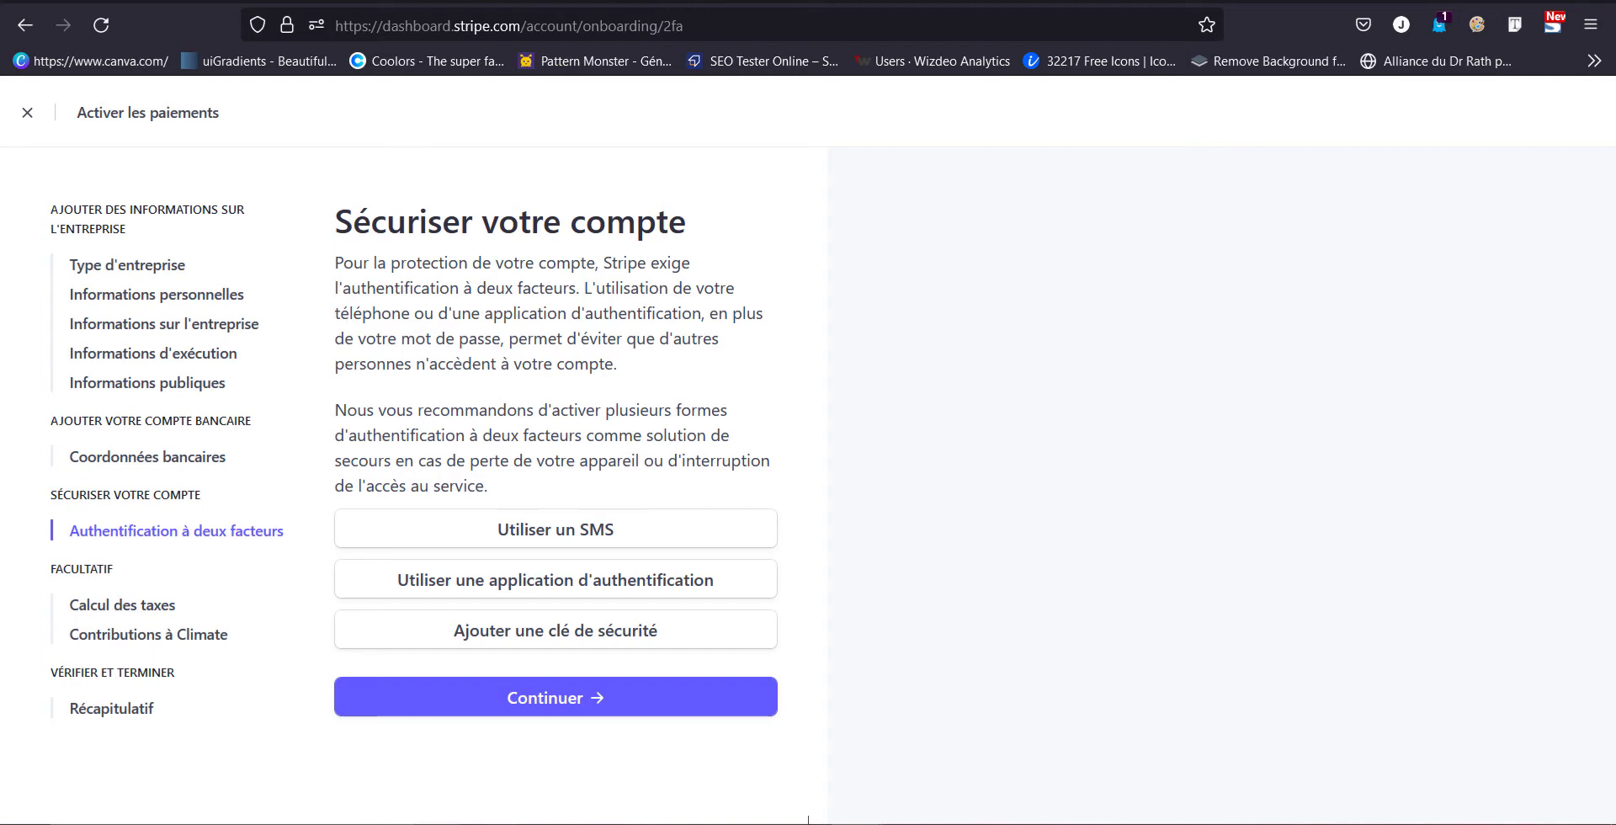
Enable SMS two-factor authentication with the prefilled phone number and save the recovery code
left_click(635, 526)
left_click(884, 485)
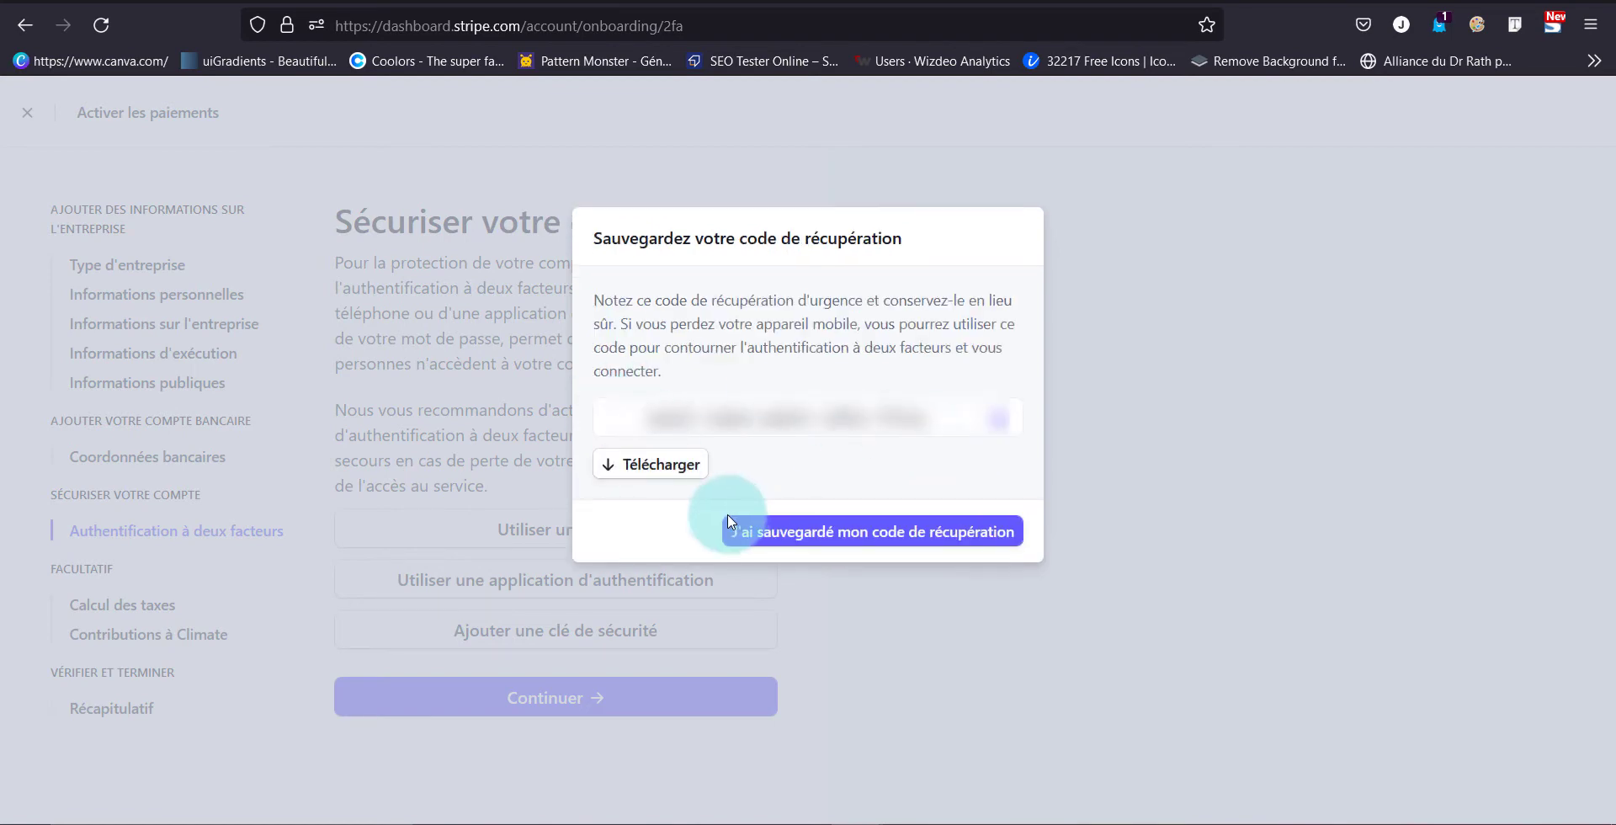
left_click(673, 470)
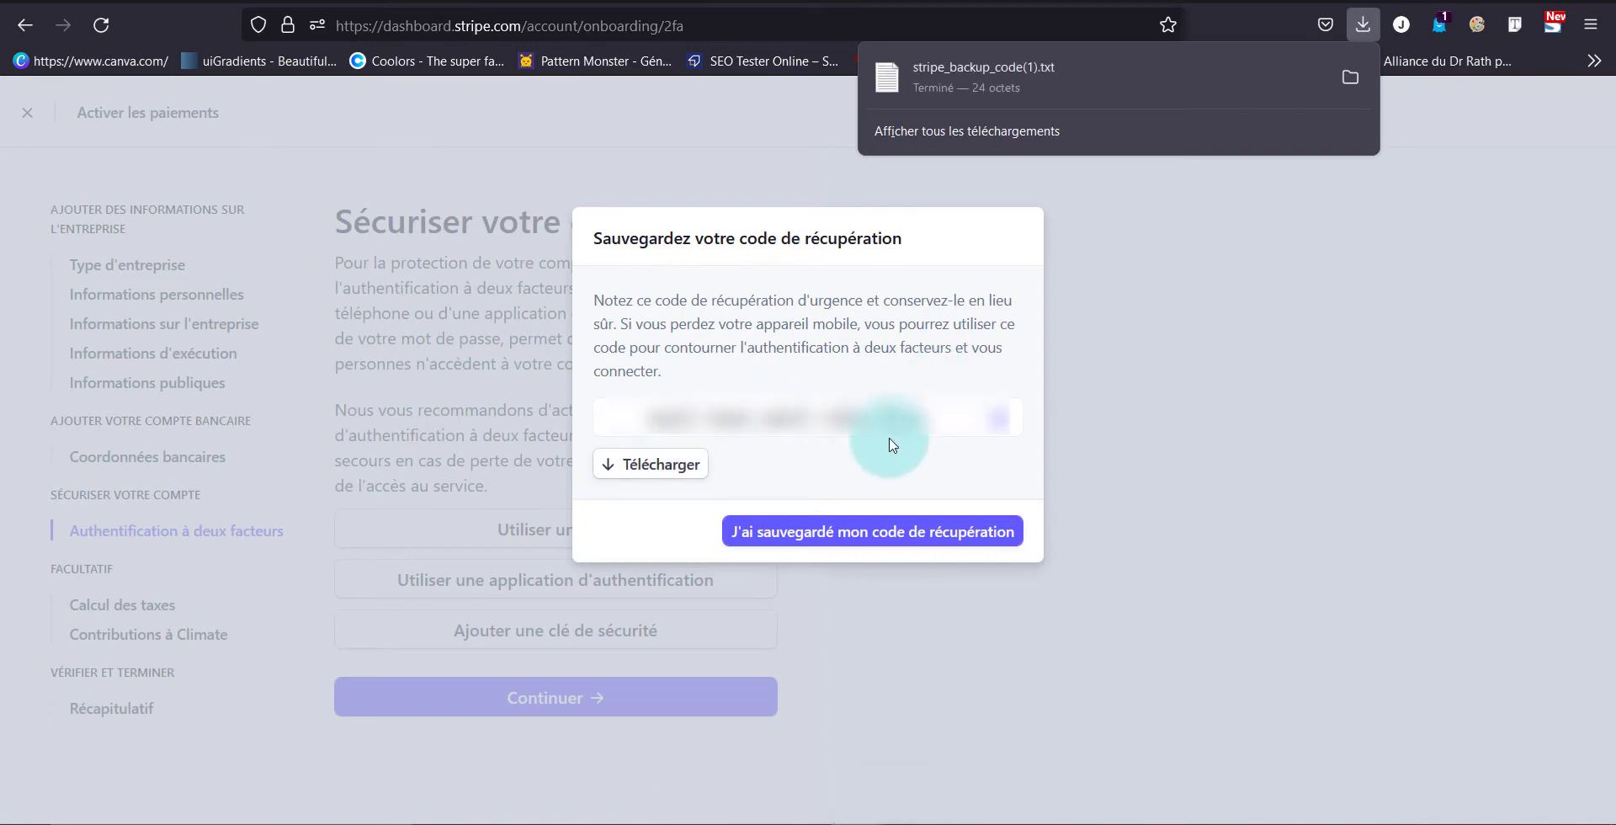
left_click(896, 536)
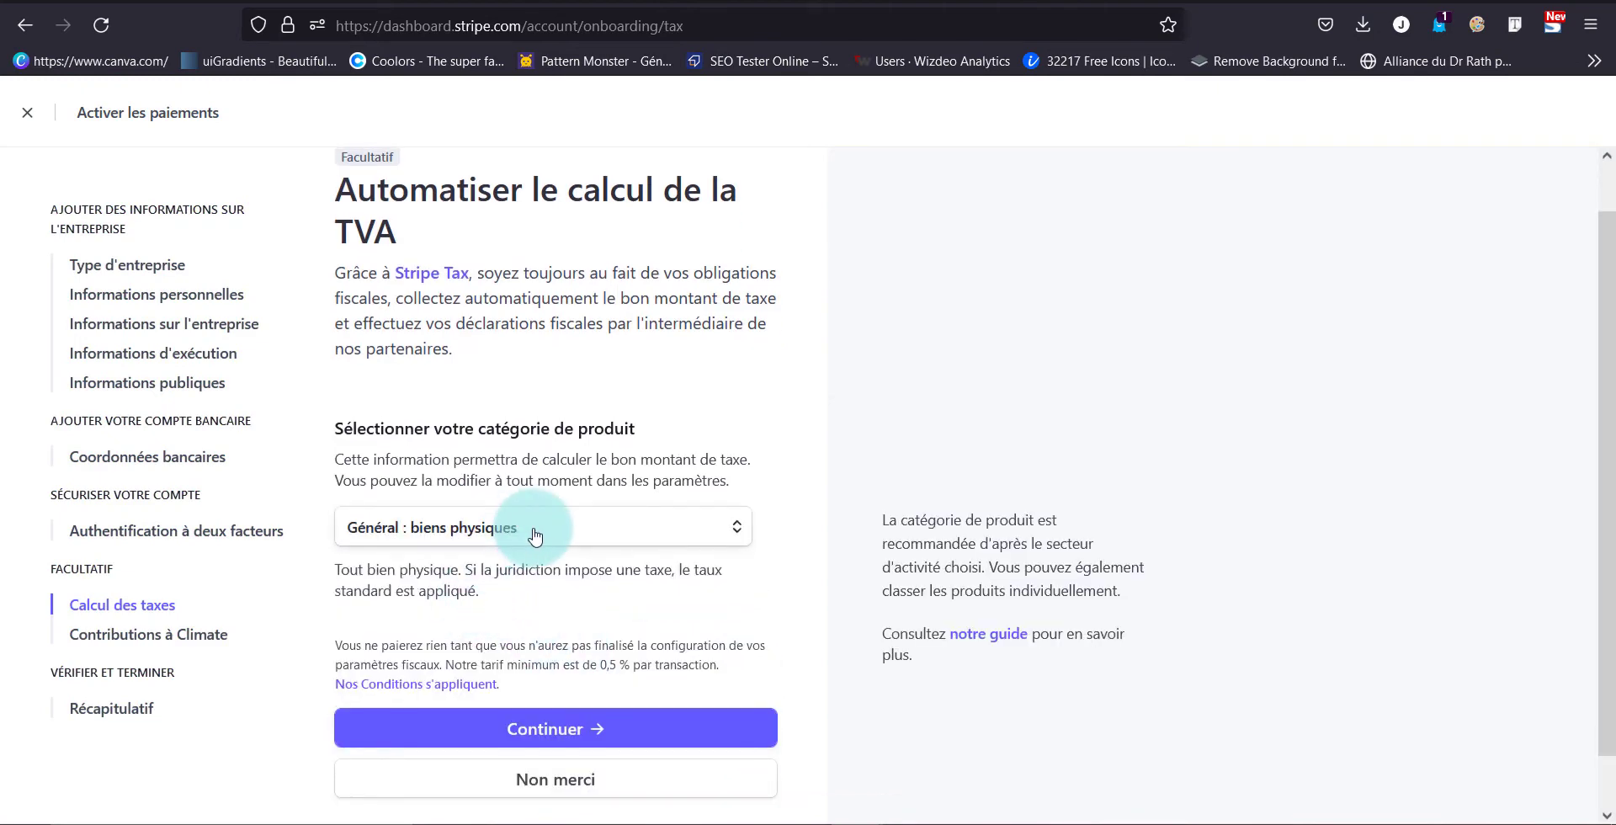
Answer 'Non merci' to both the automatic VAT calculation and Climate contribution offers
left_click(551, 794)
scroll(567, 741, "down", 2)
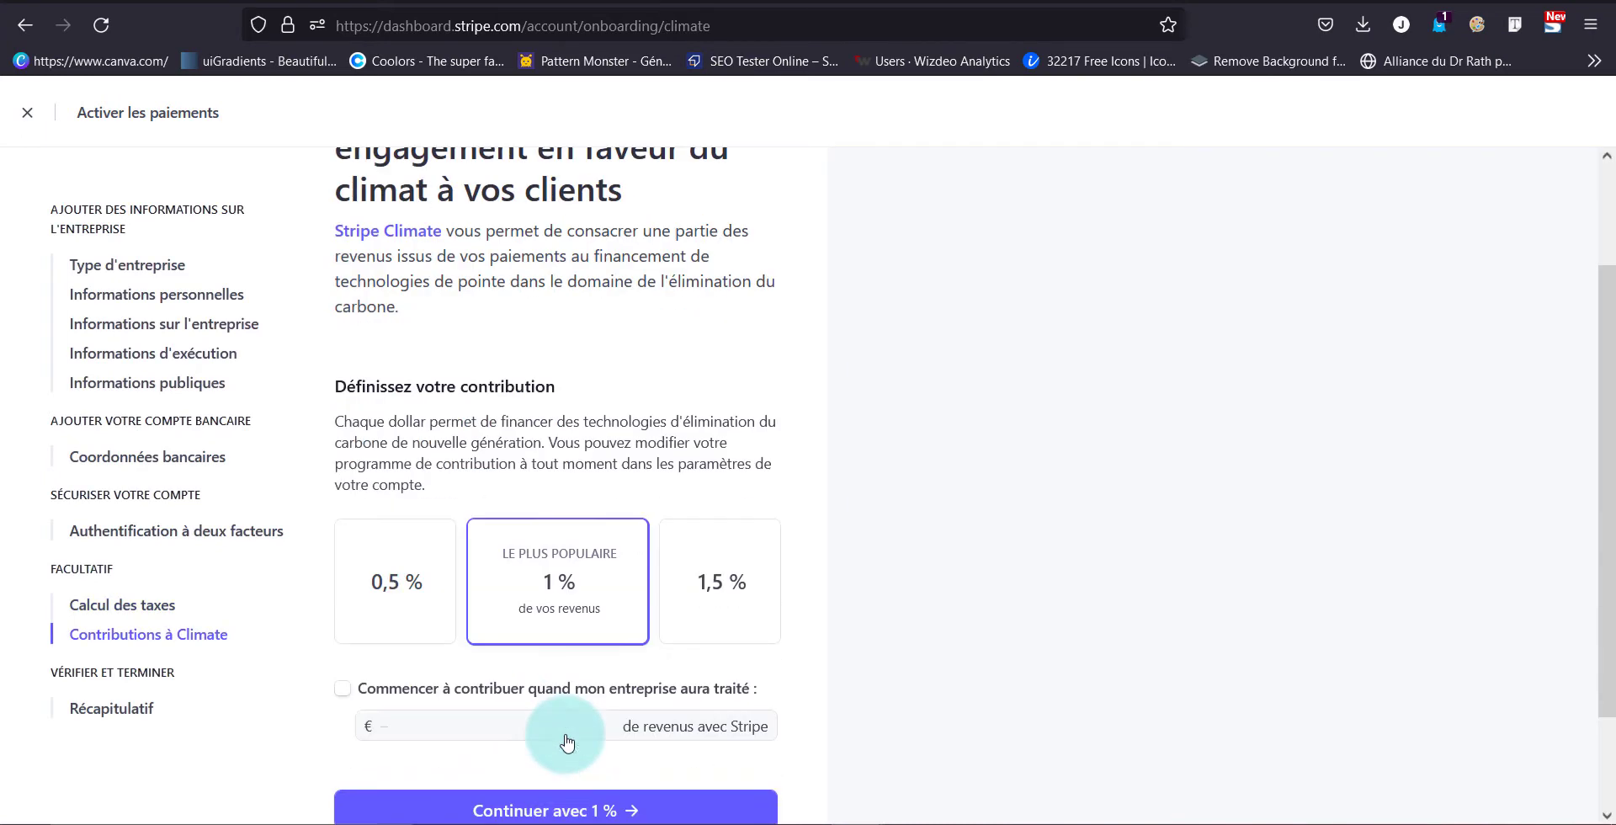
scroll(566, 742, "down", 2)
scroll(566, 742, "up", 4)
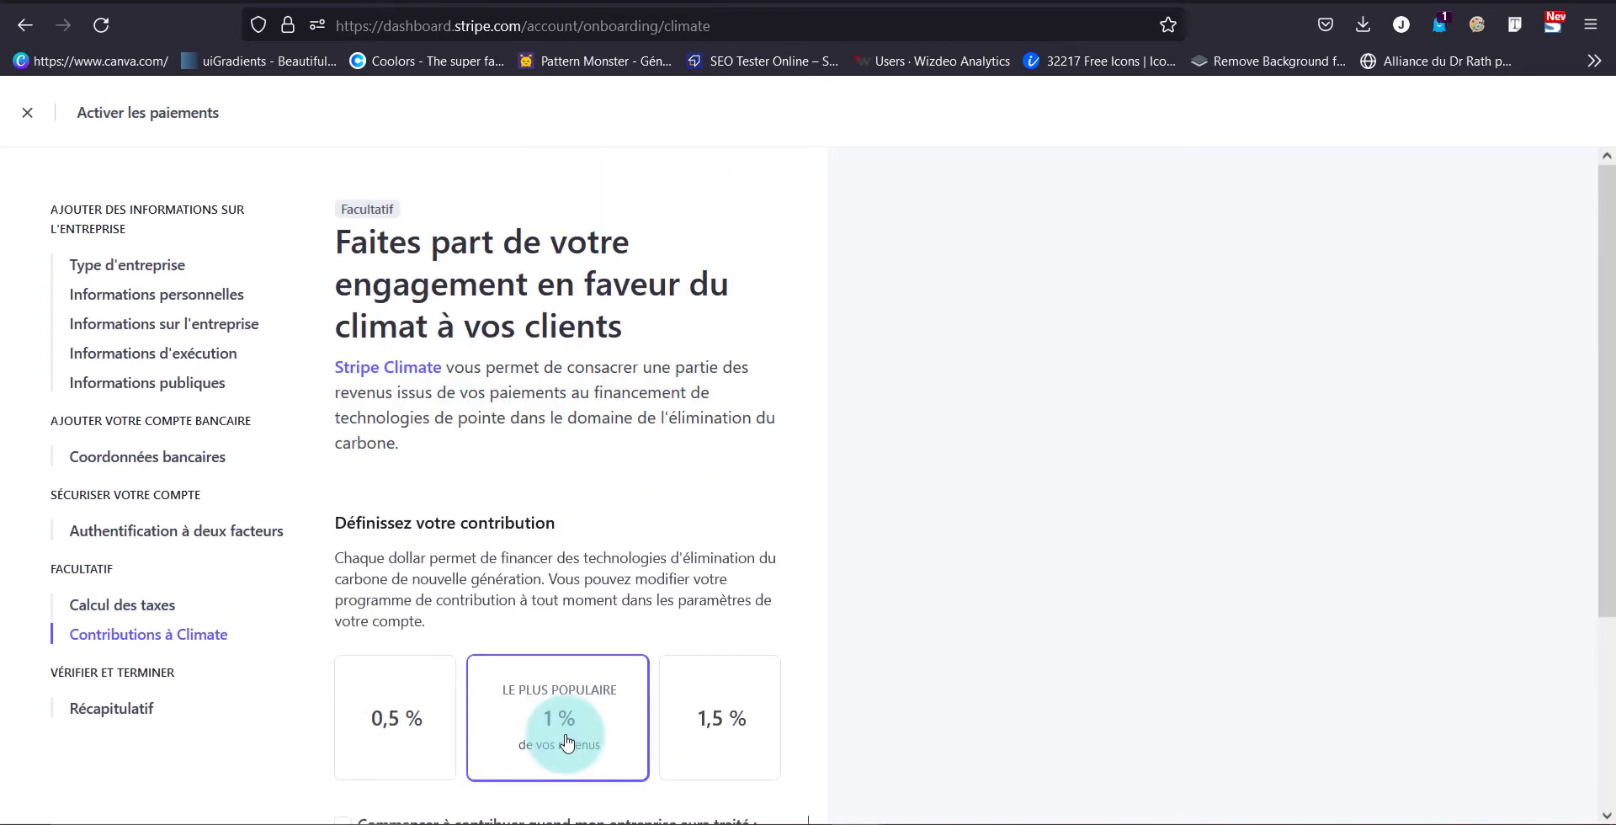
scroll(566, 741, "down", 2)
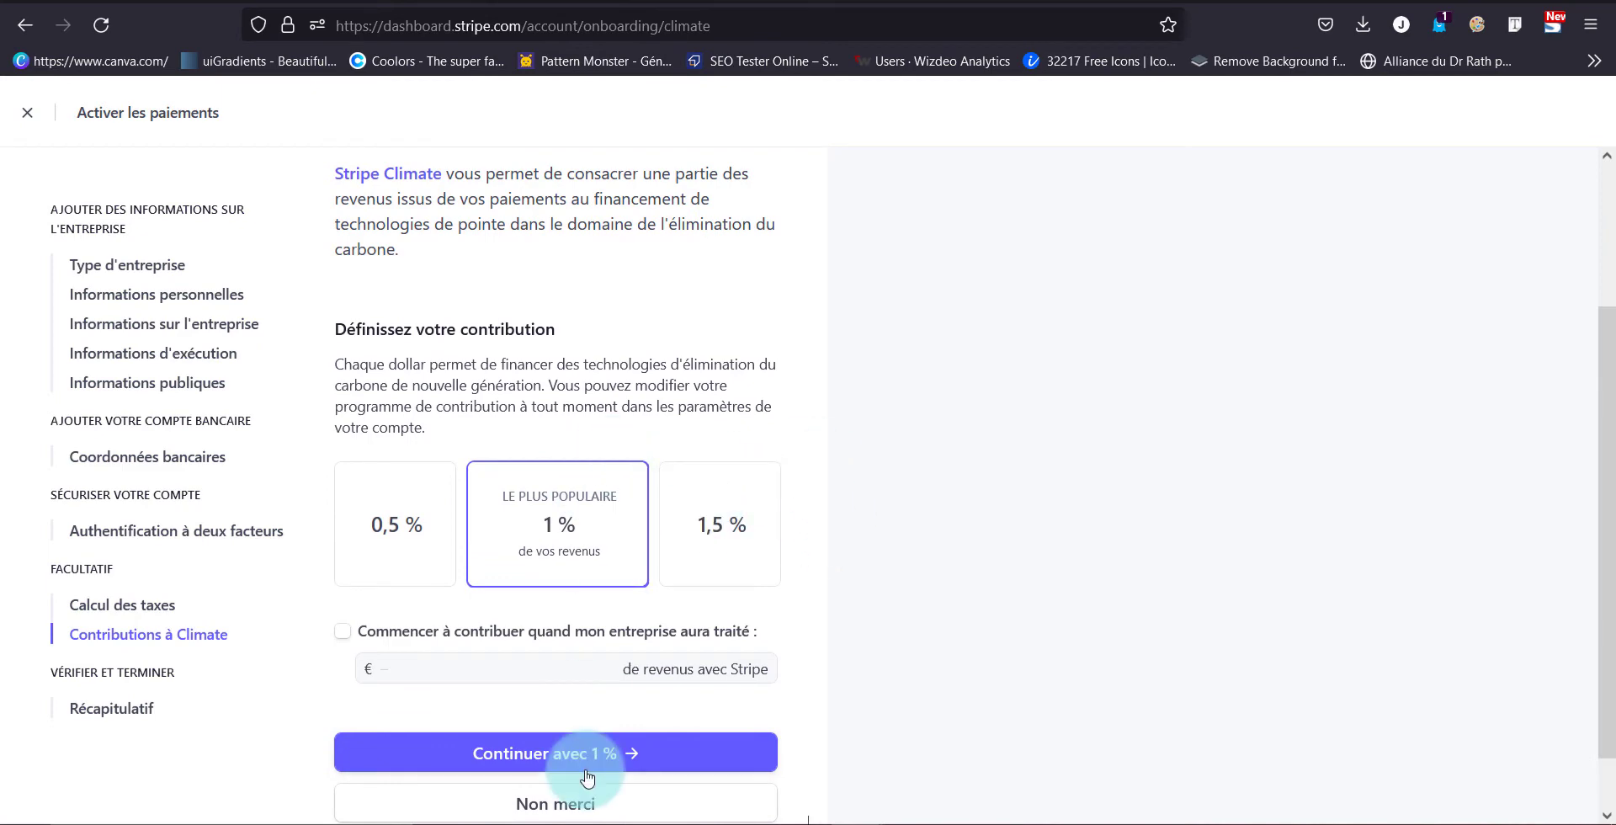
scroll(588, 777, "down", 1)
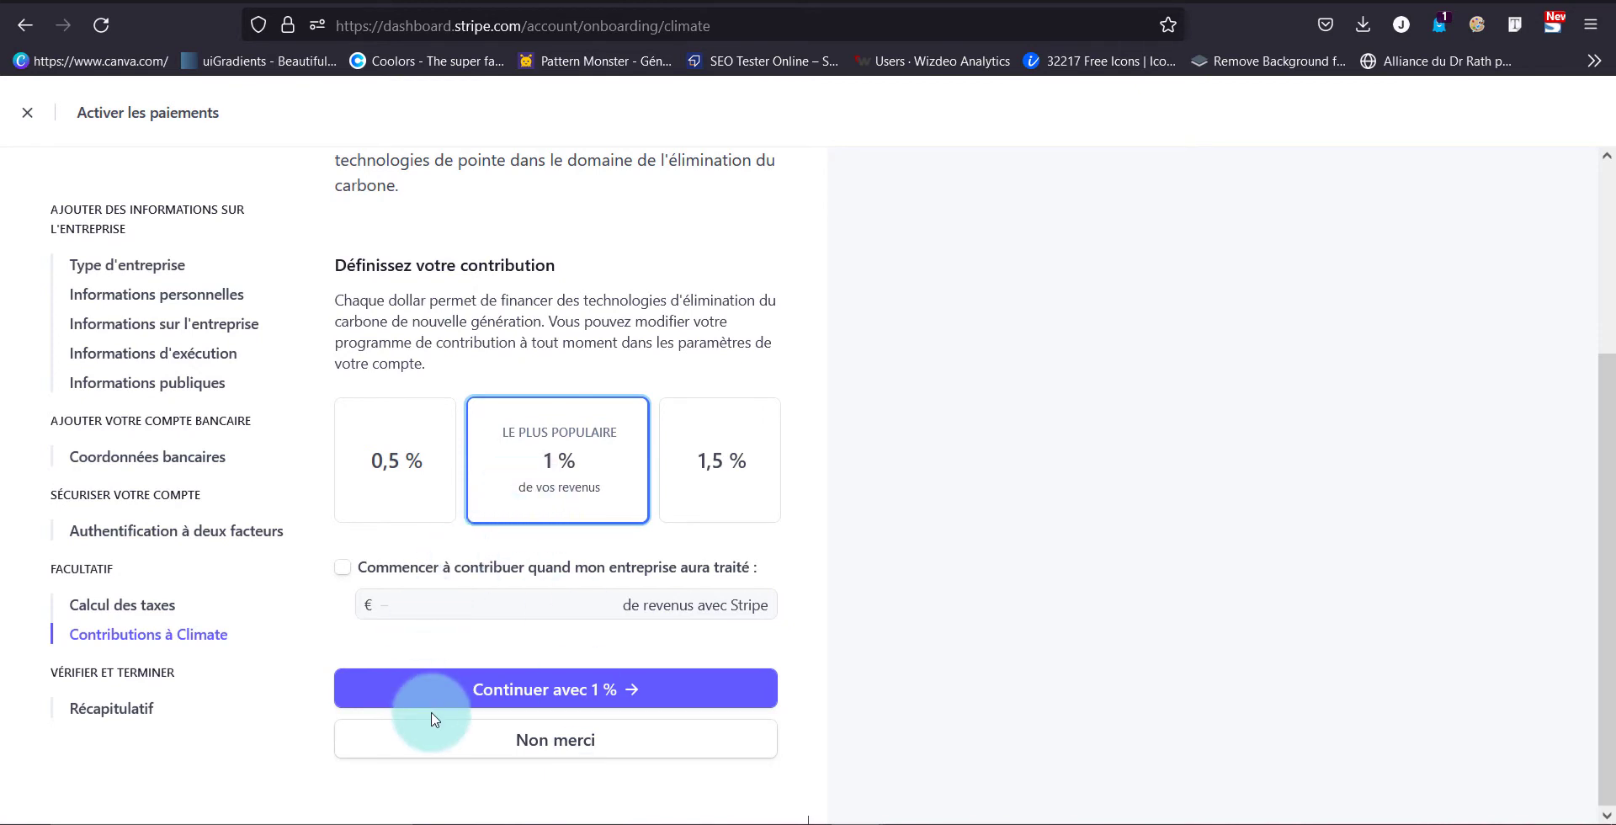
left_click(534, 742)
scroll(659, 383, "down", 5)
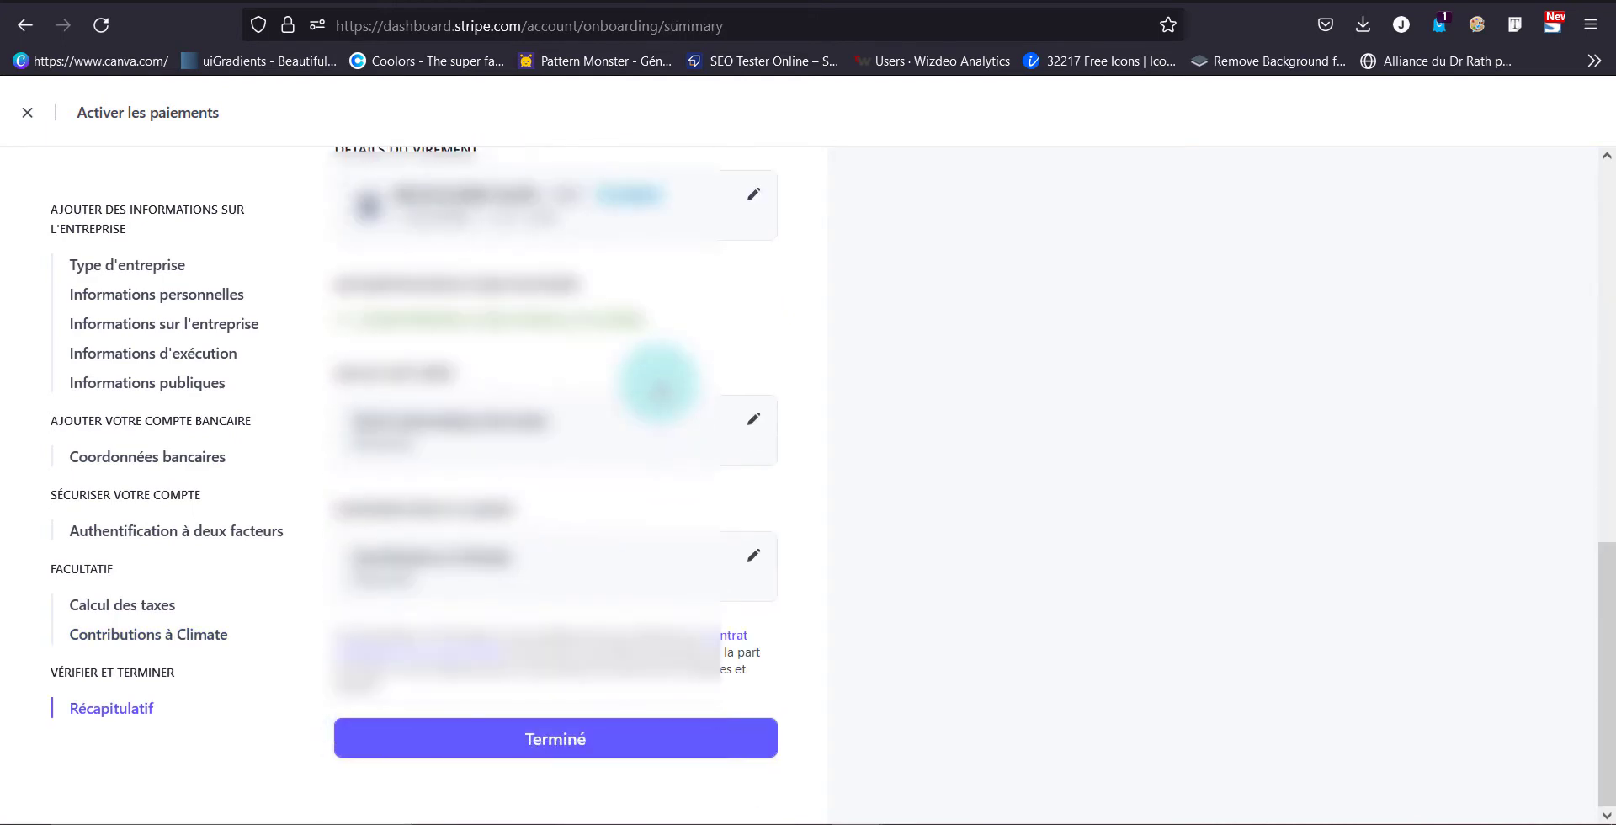
Submit the Récapitulatif summary with Terminé to activate the Stripe account
left_click(596, 738)
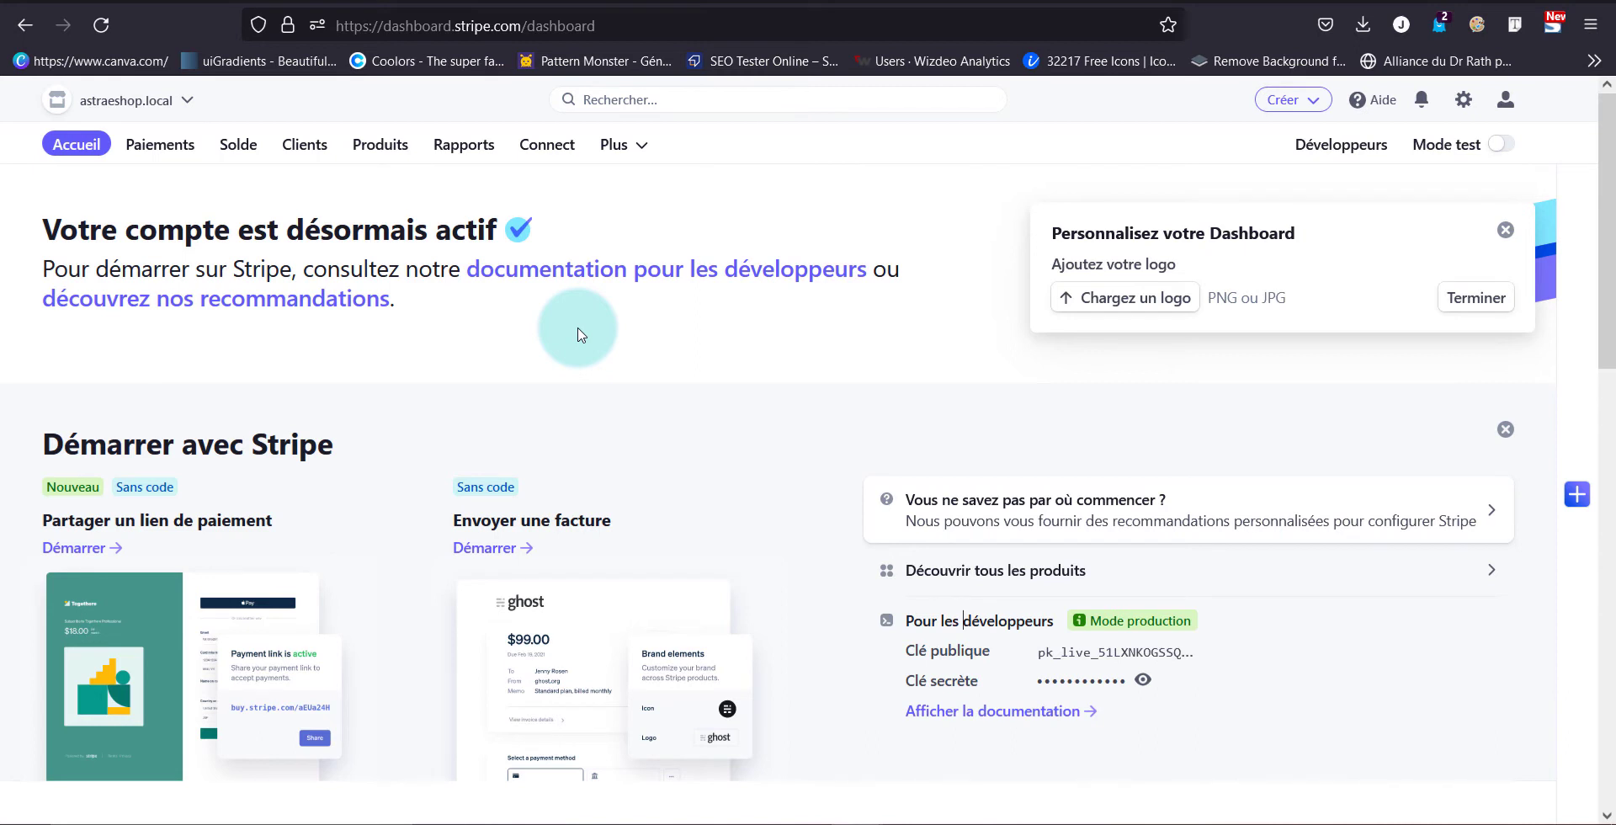
Copy the pk_live publishable key from Clés API into WooCommerce's Clé public LIVE field
left_click(1328, 160)
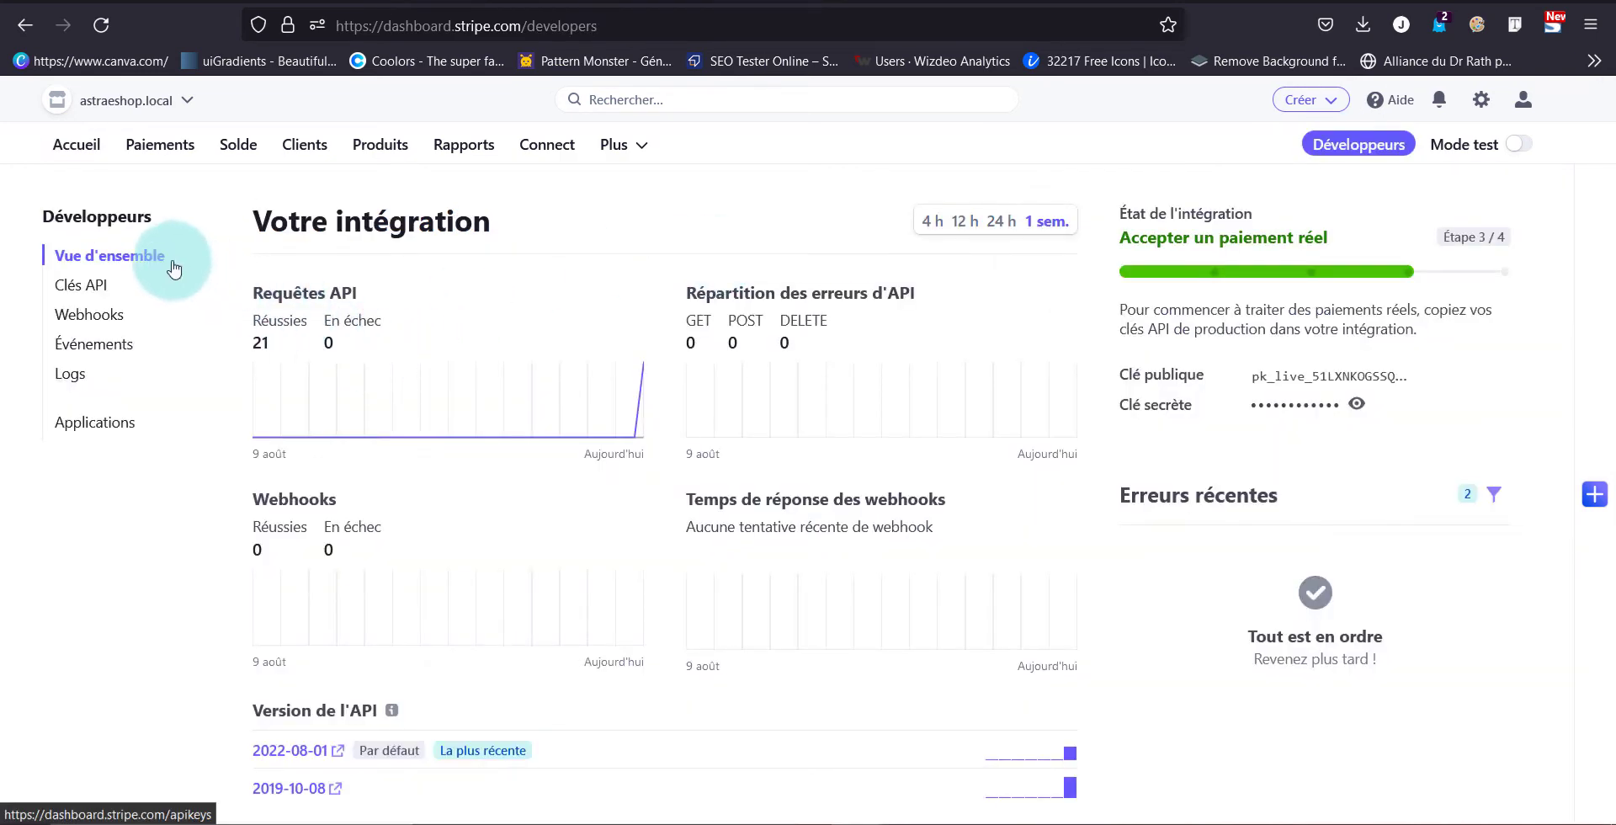
left_click(88, 298)
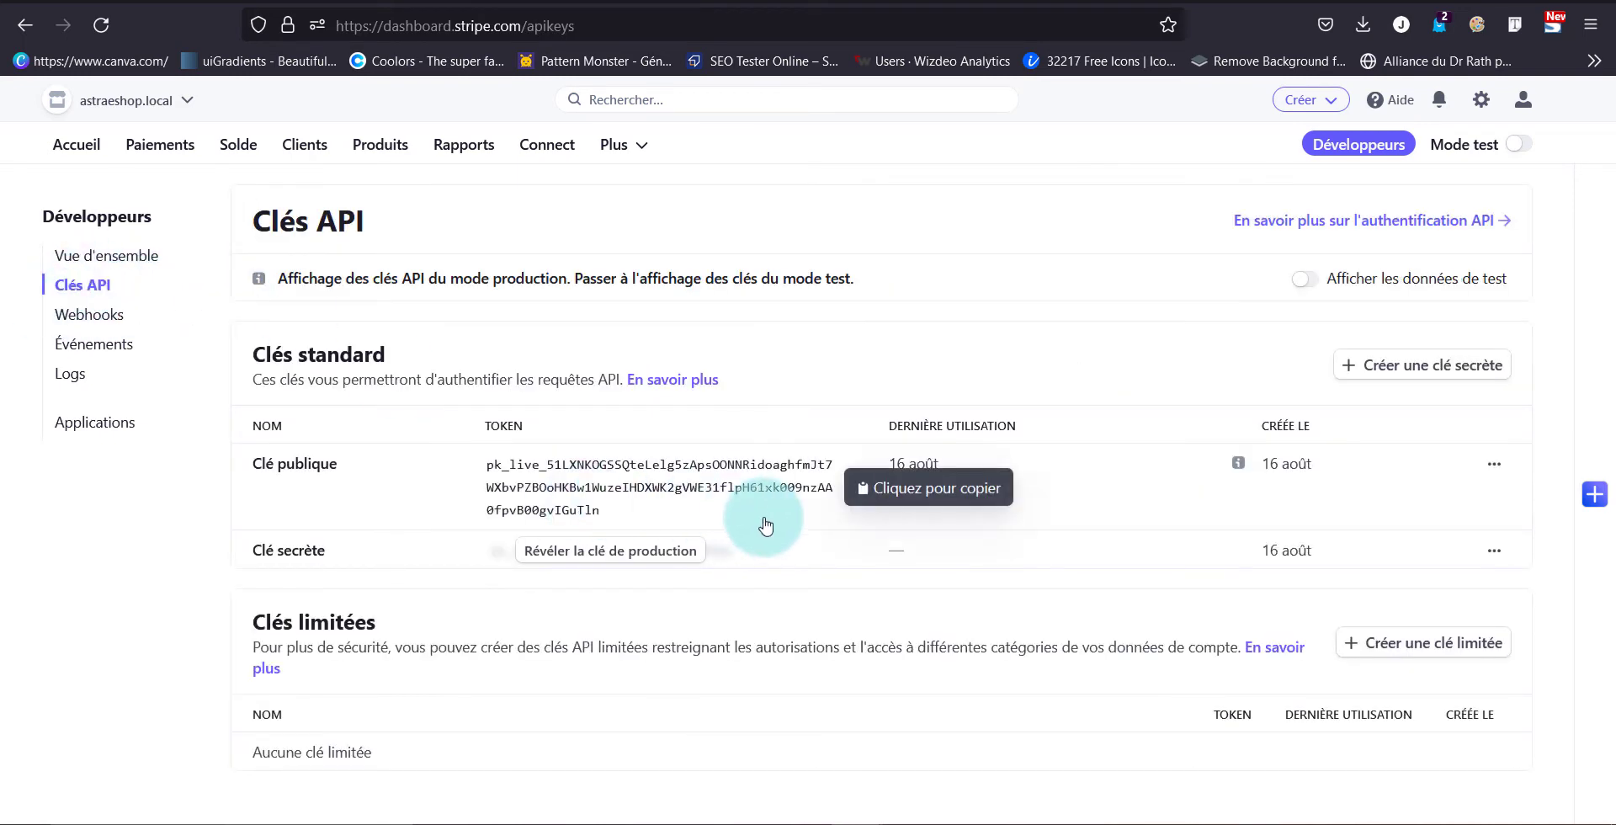
left_click(734, 493)
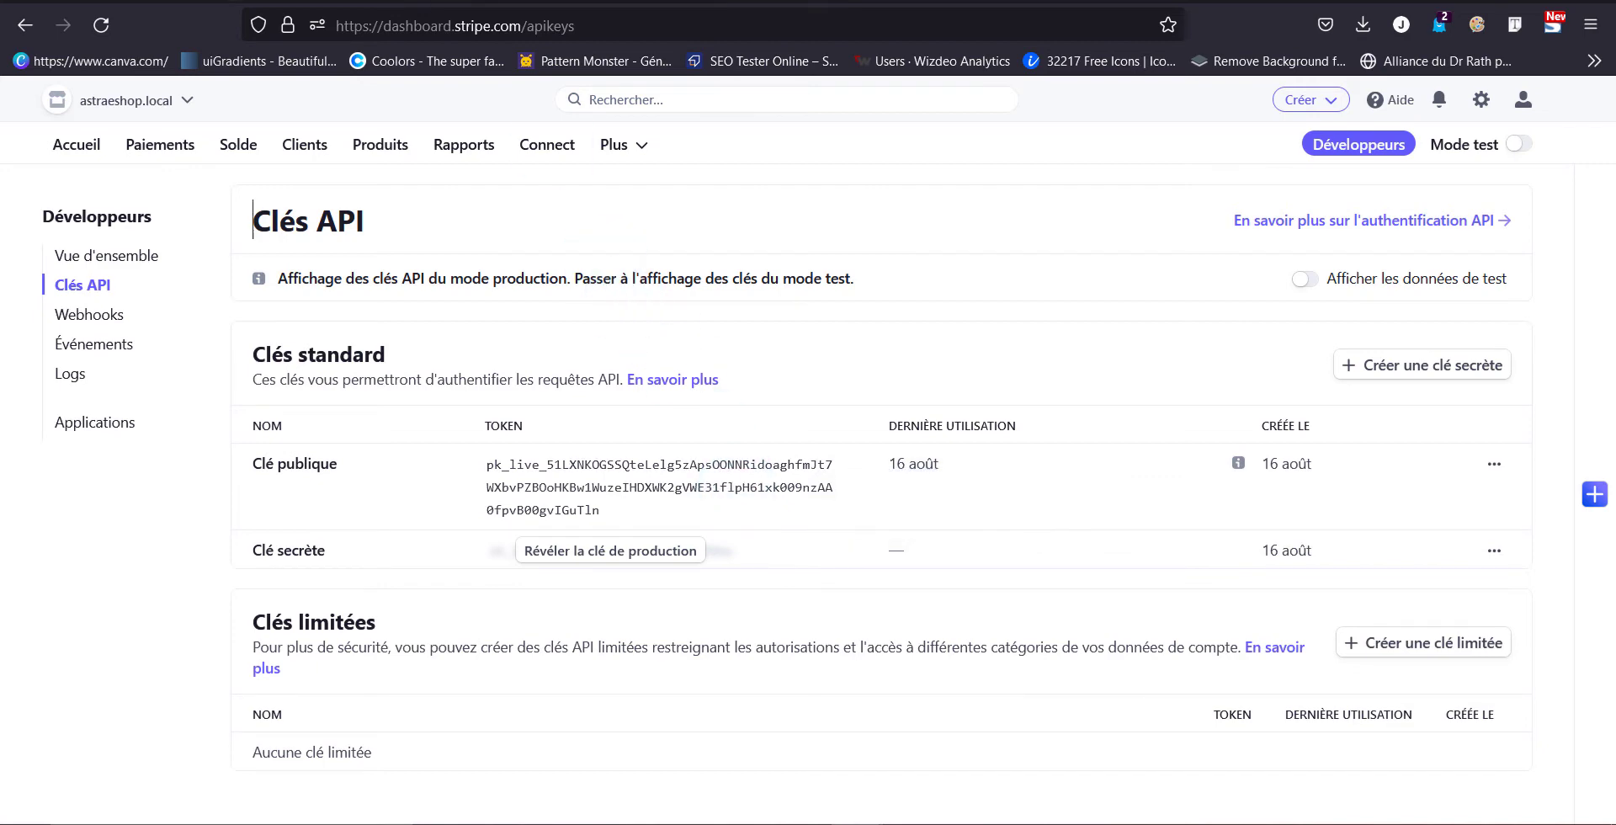
key("ctrl+Tab")
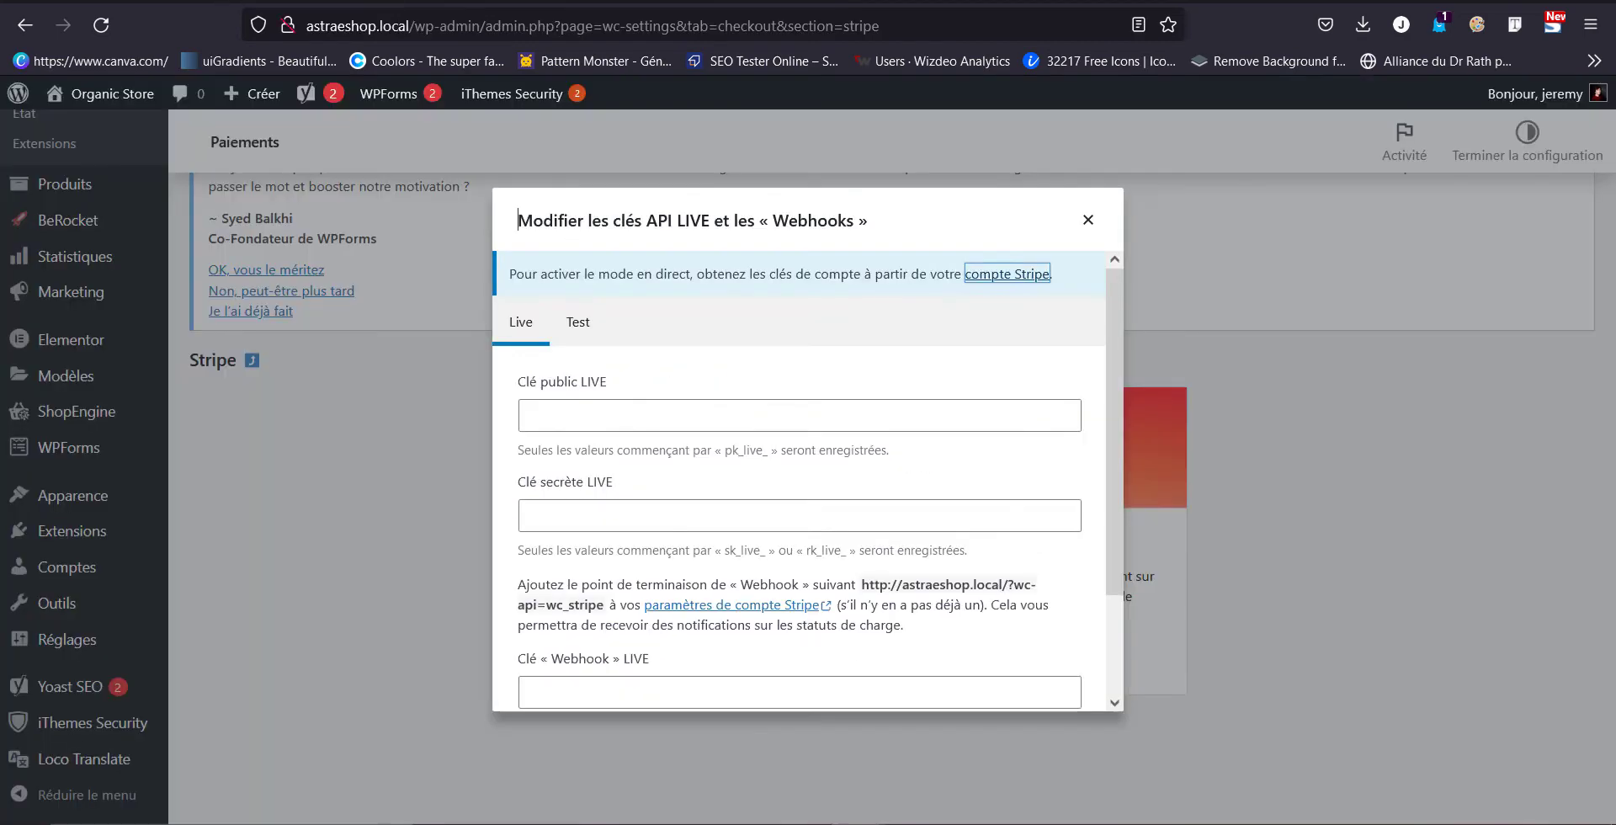
left_click(625, 430)
key("ctrl+v")
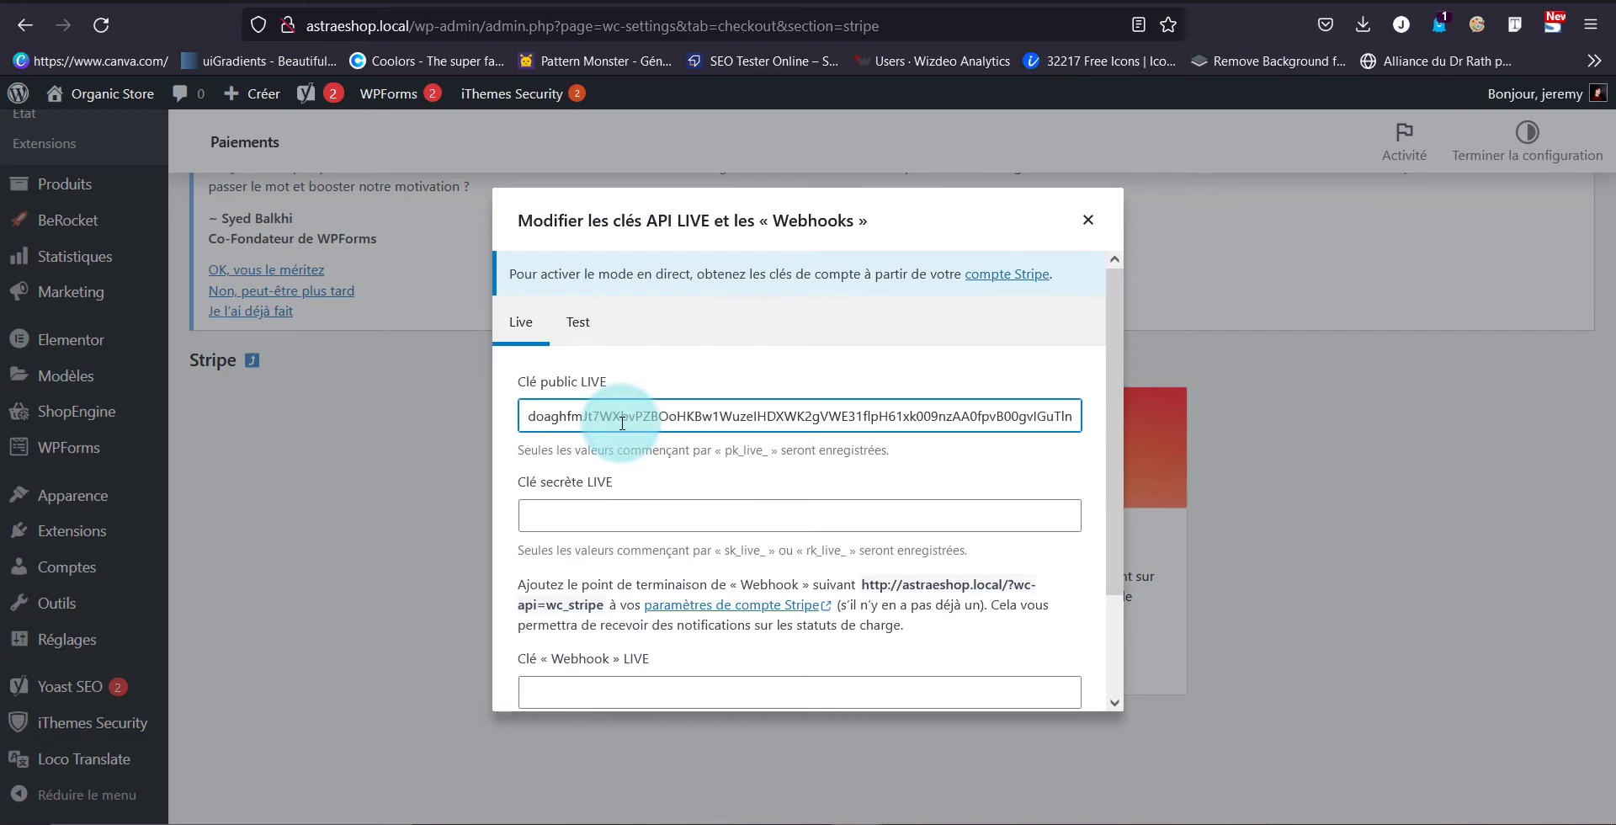
scroll(620, 505, "down", 2)
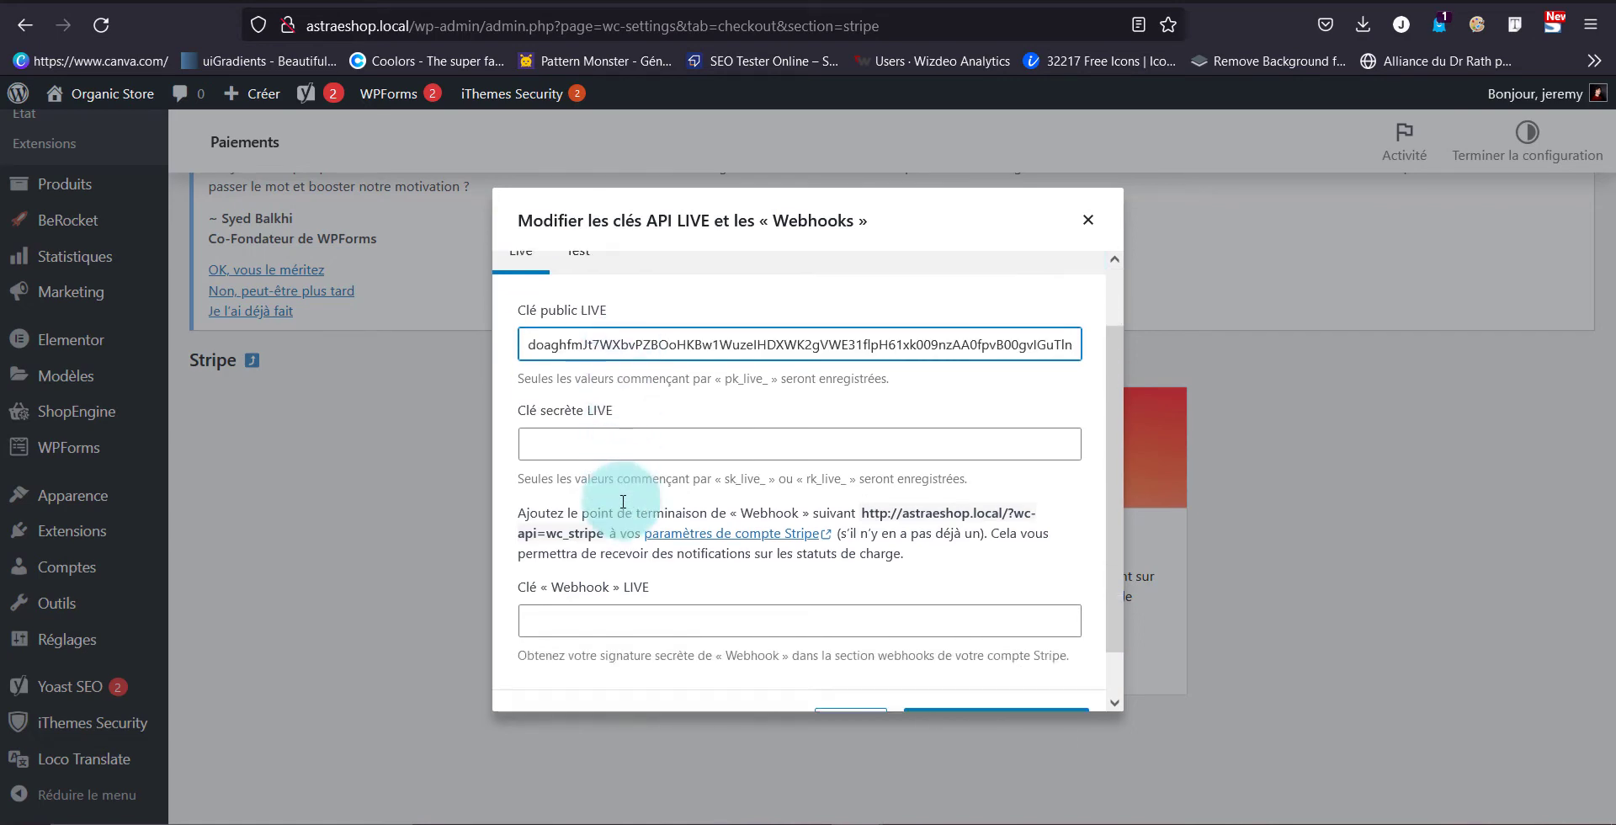
left_click(594, 424)
key("ctrl+Tab")
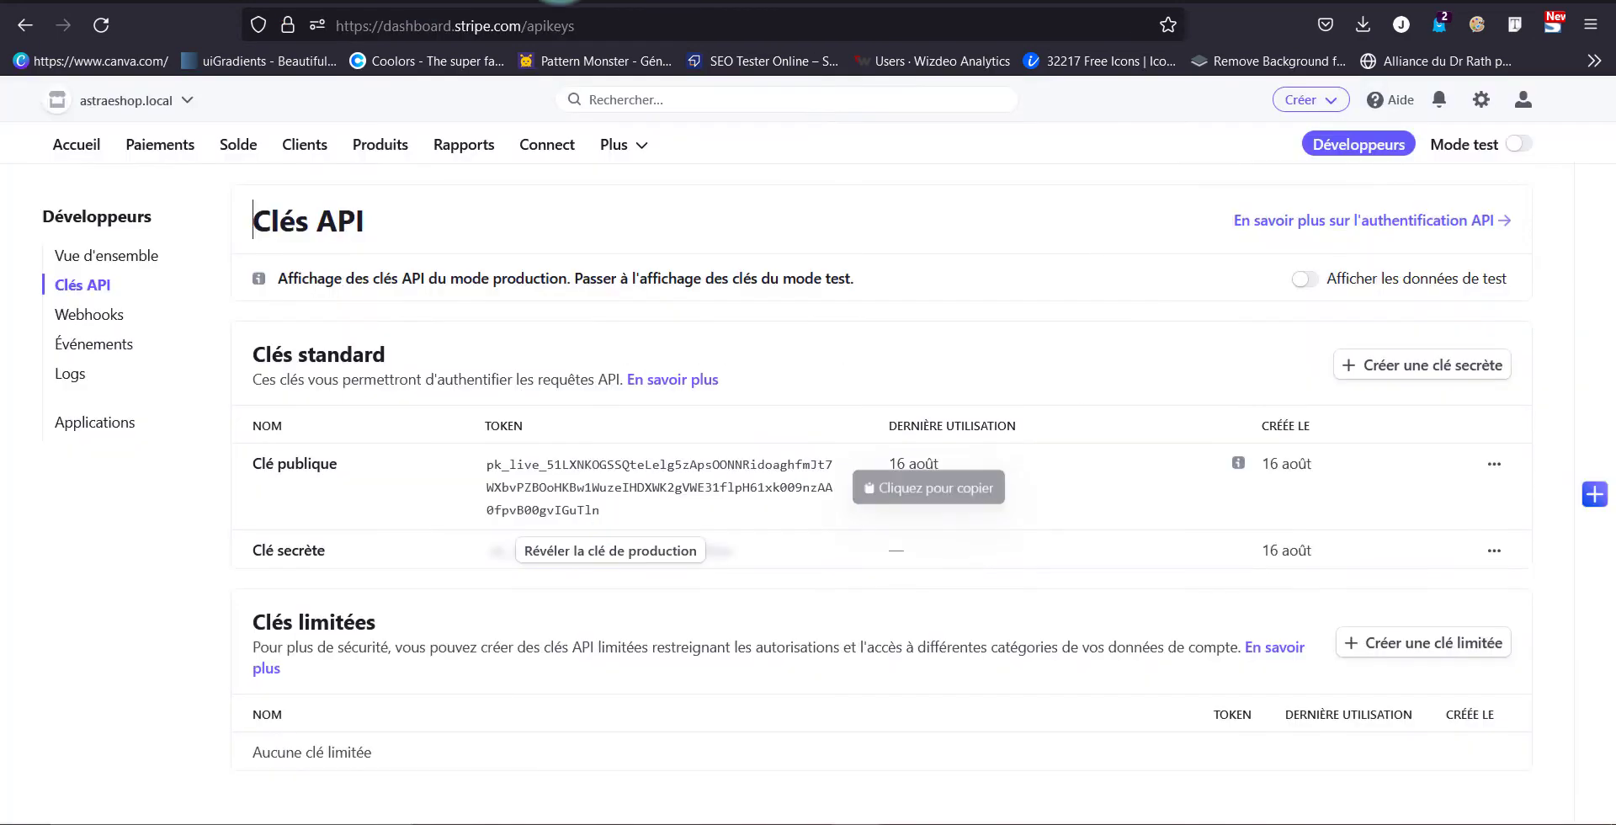
Reveal the sk_live production secret key and copy it
left_click(529, 486)
left_click(588, 551)
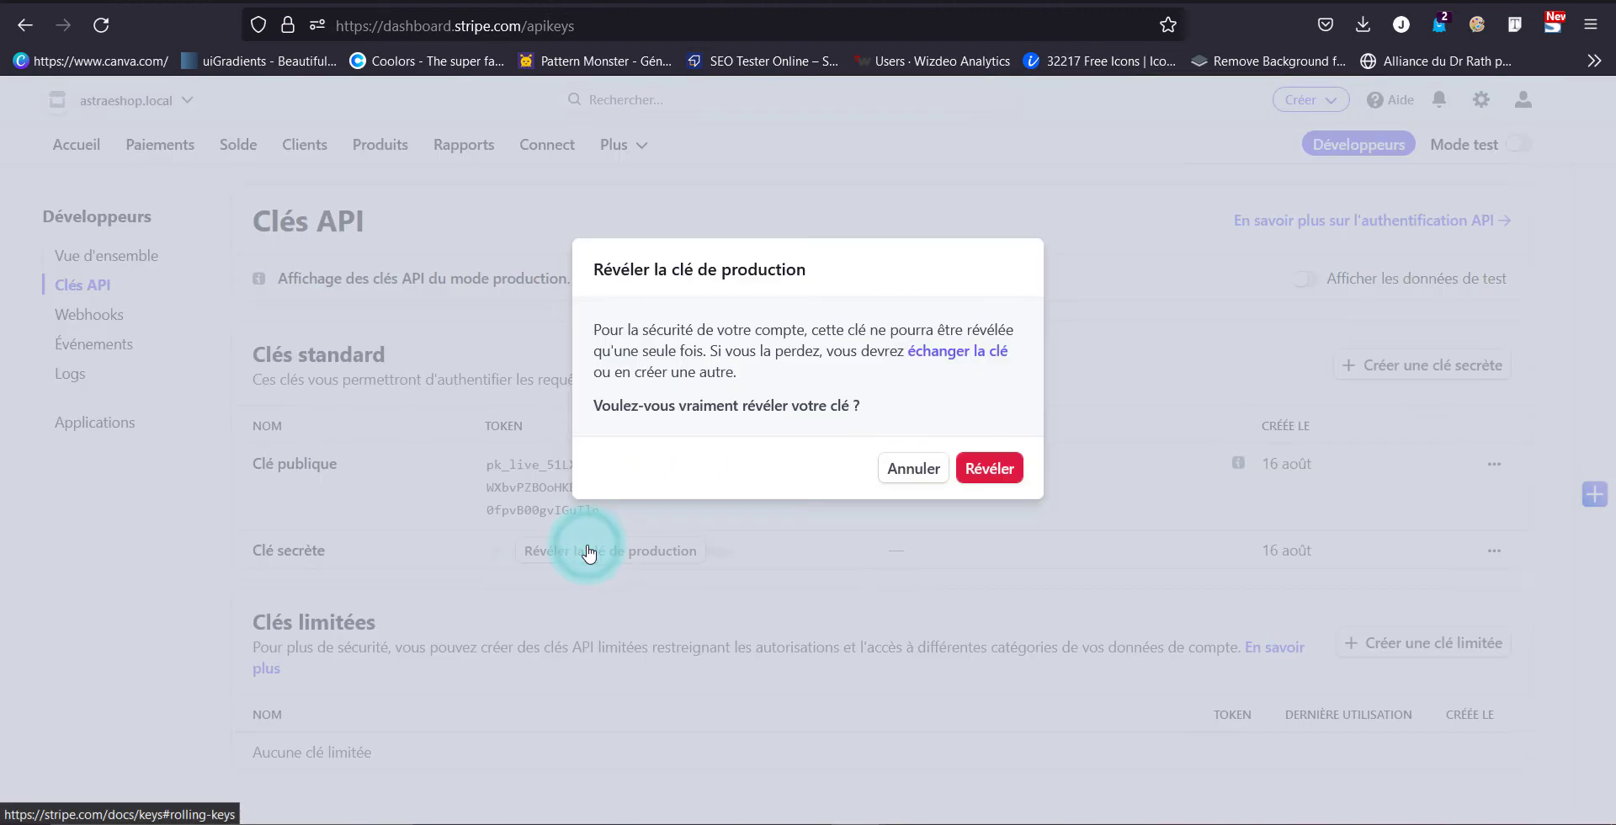
left_click(993, 467)
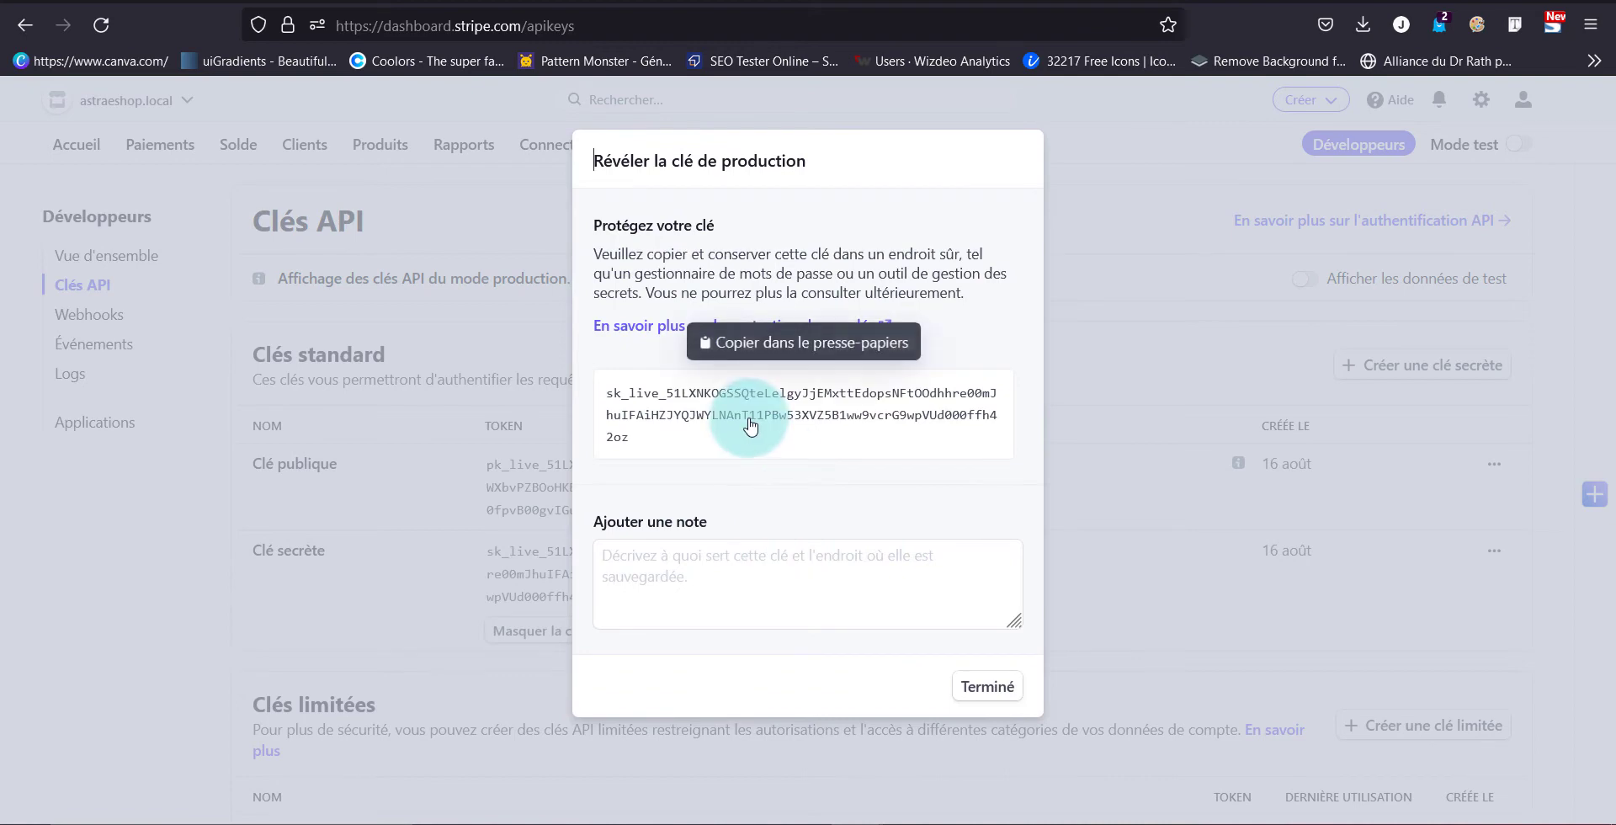
left_click(750, 426)
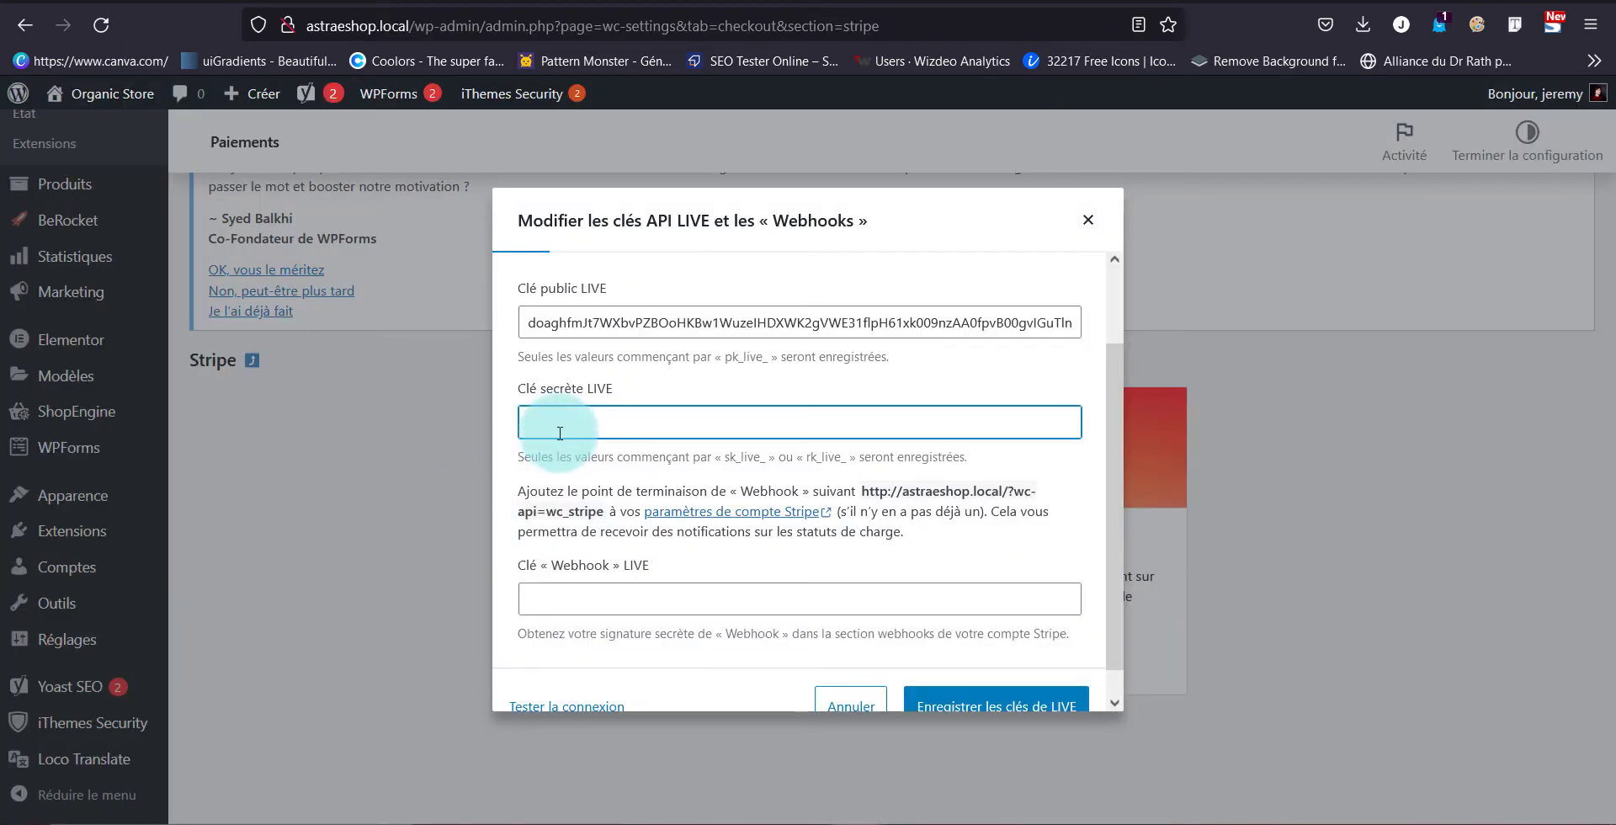
key("ctrl+v")
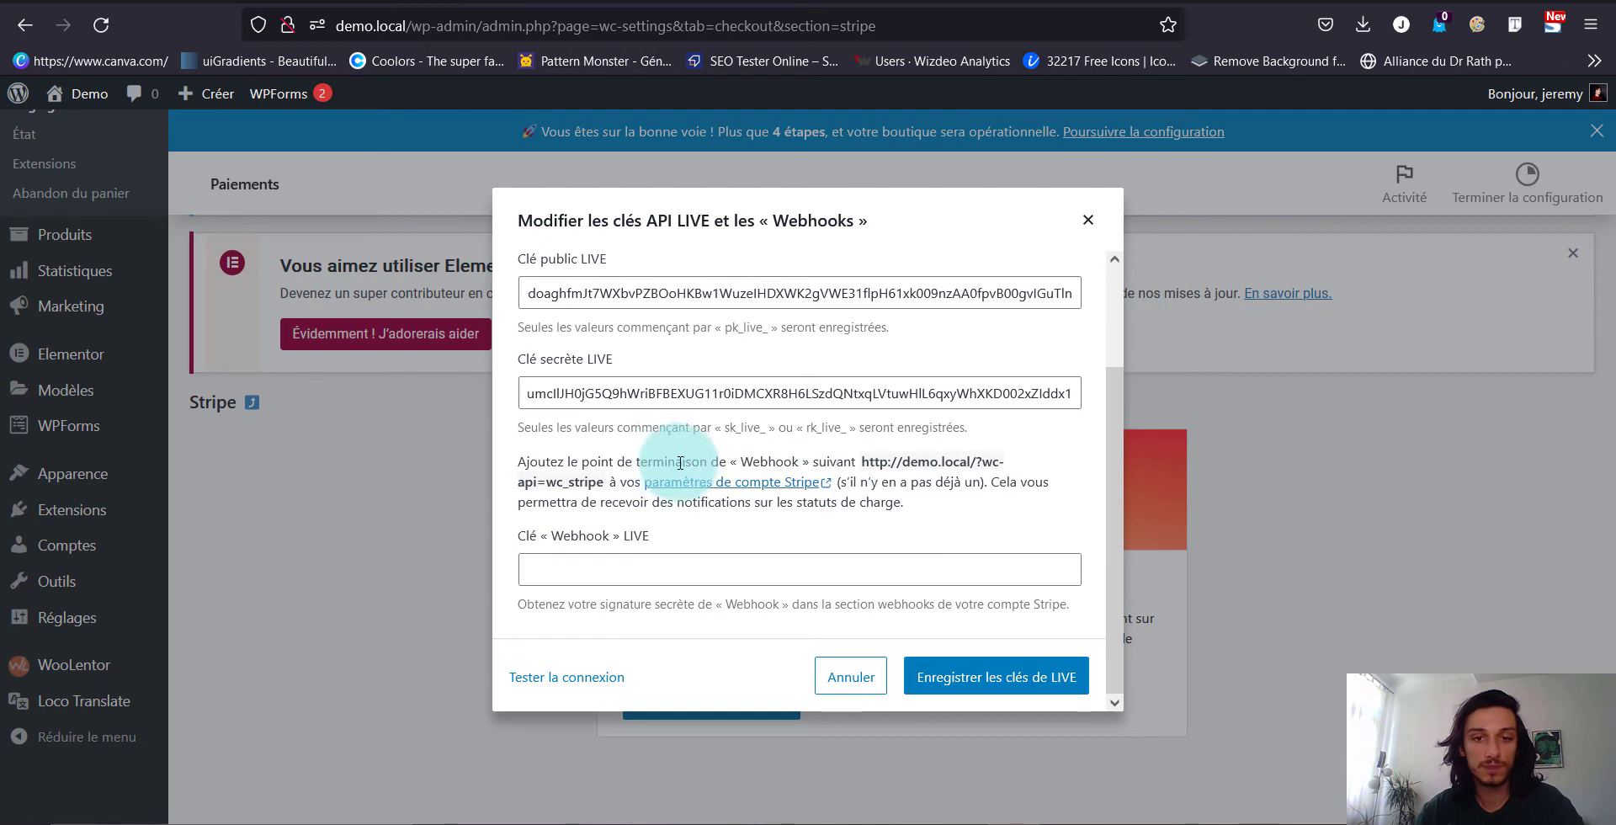
left_click_drag(863, 459, 604, 483)
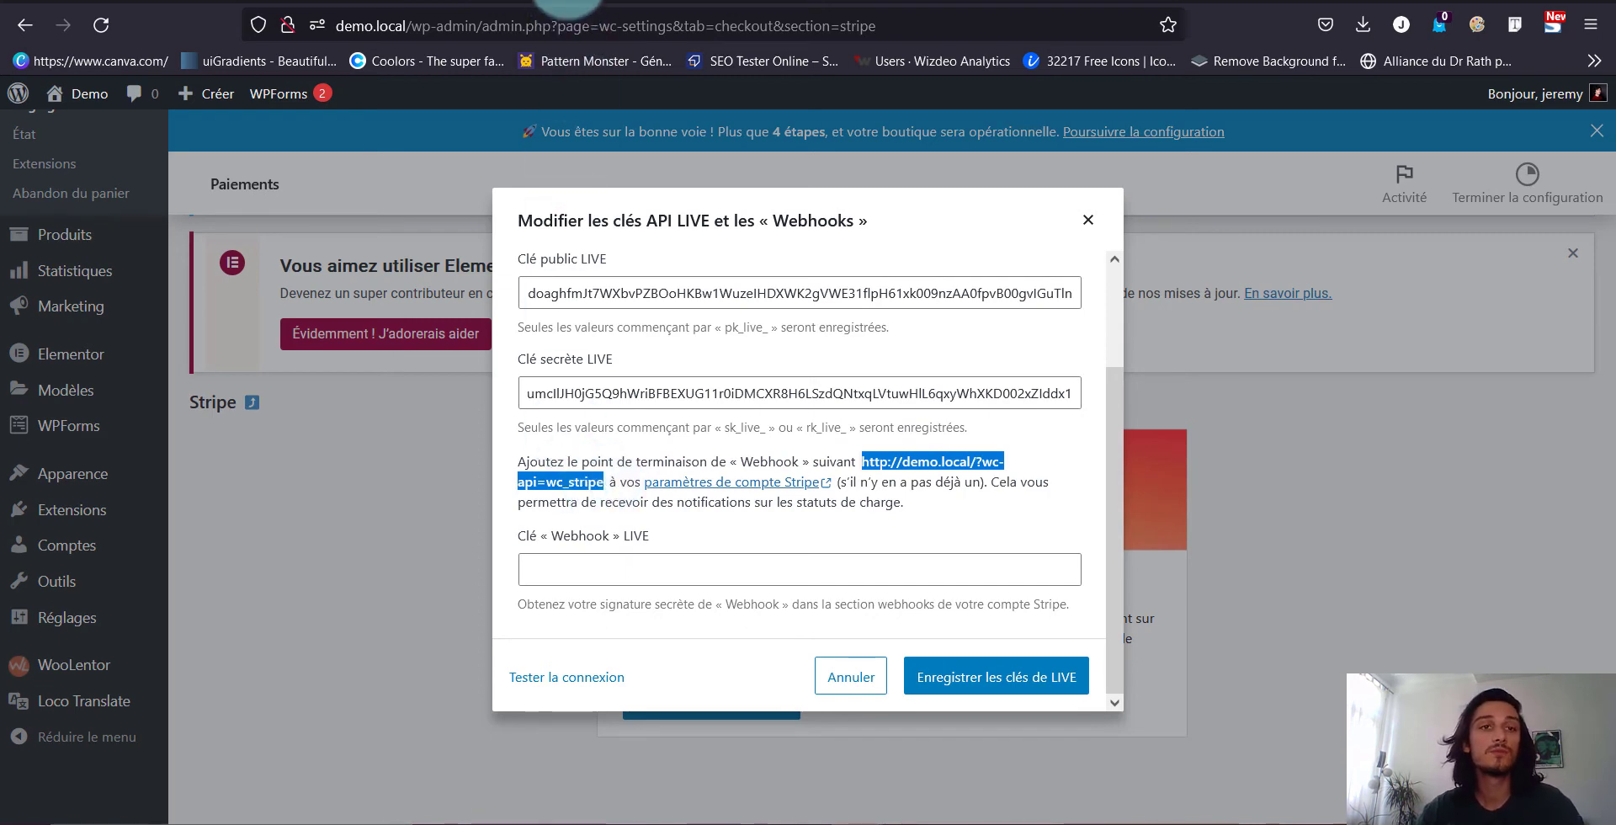
key("ctrl+Tab")
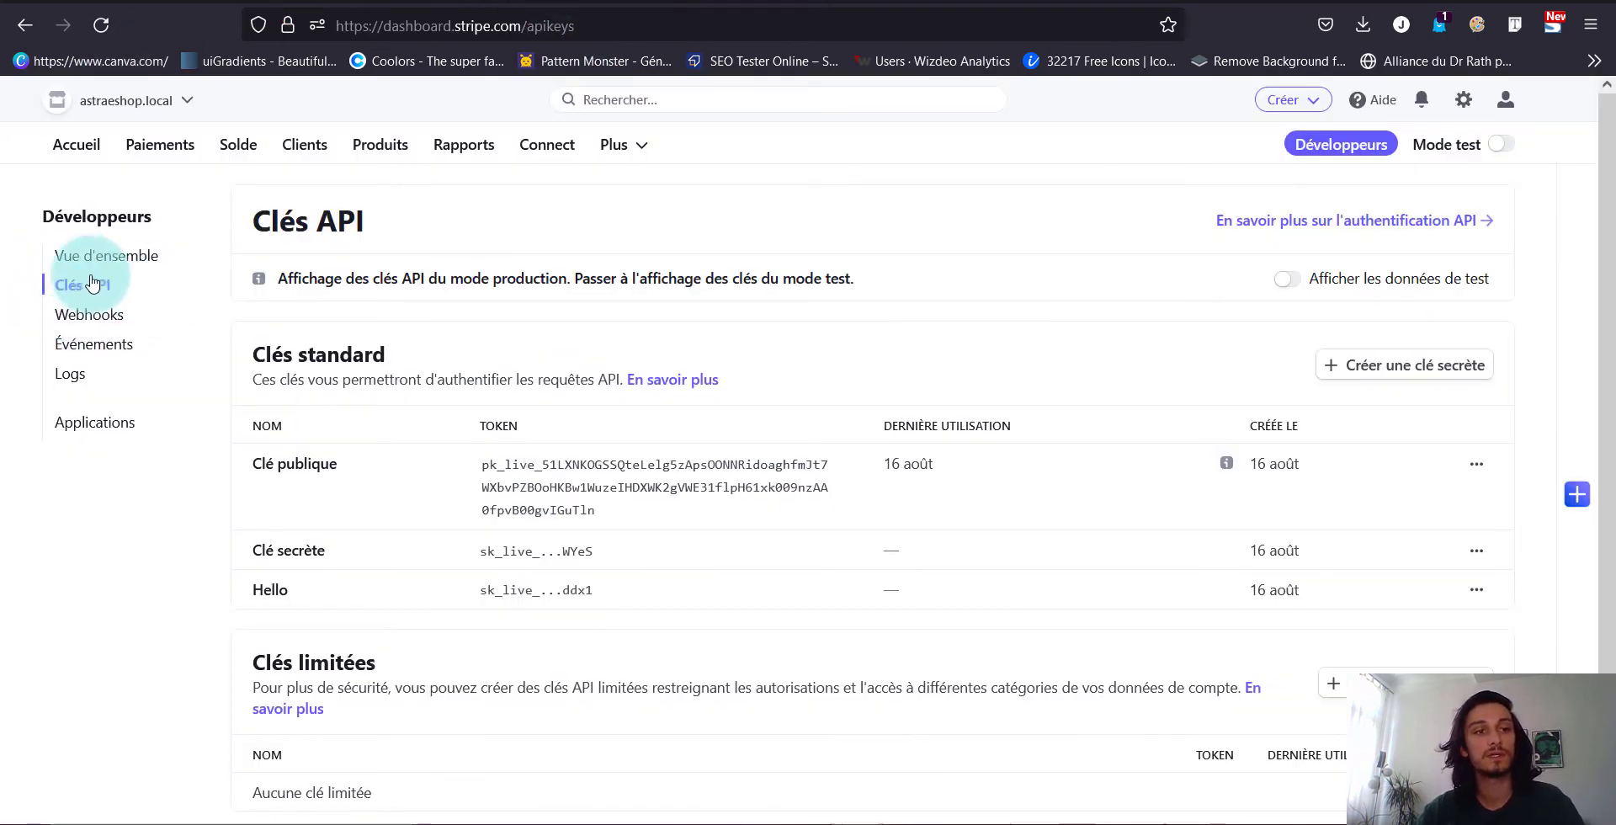
left_click(87, 326)
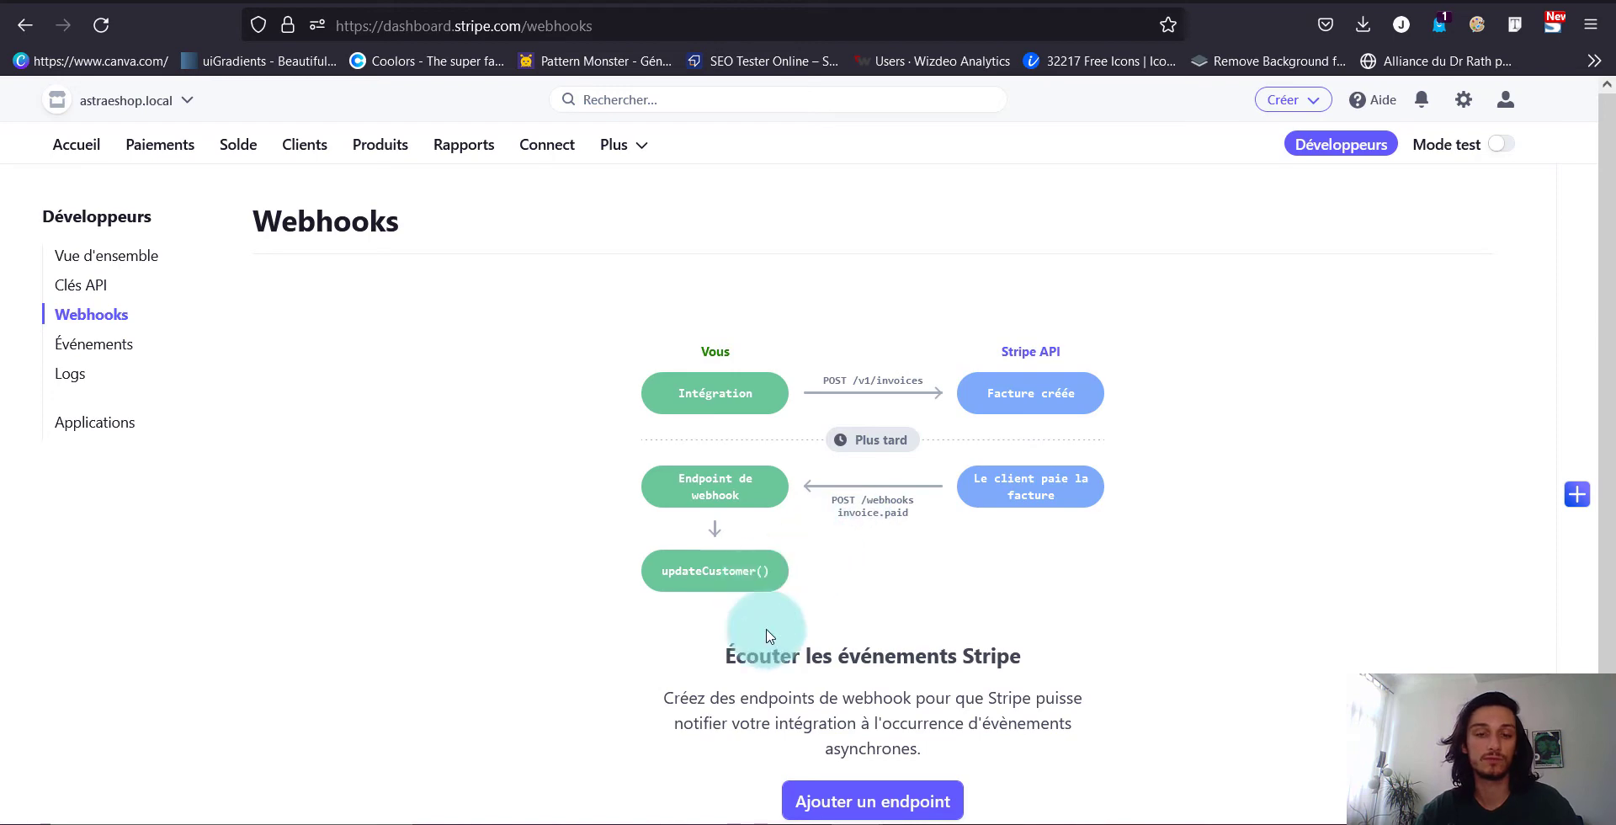
scroll(883, 728, "down", 1)
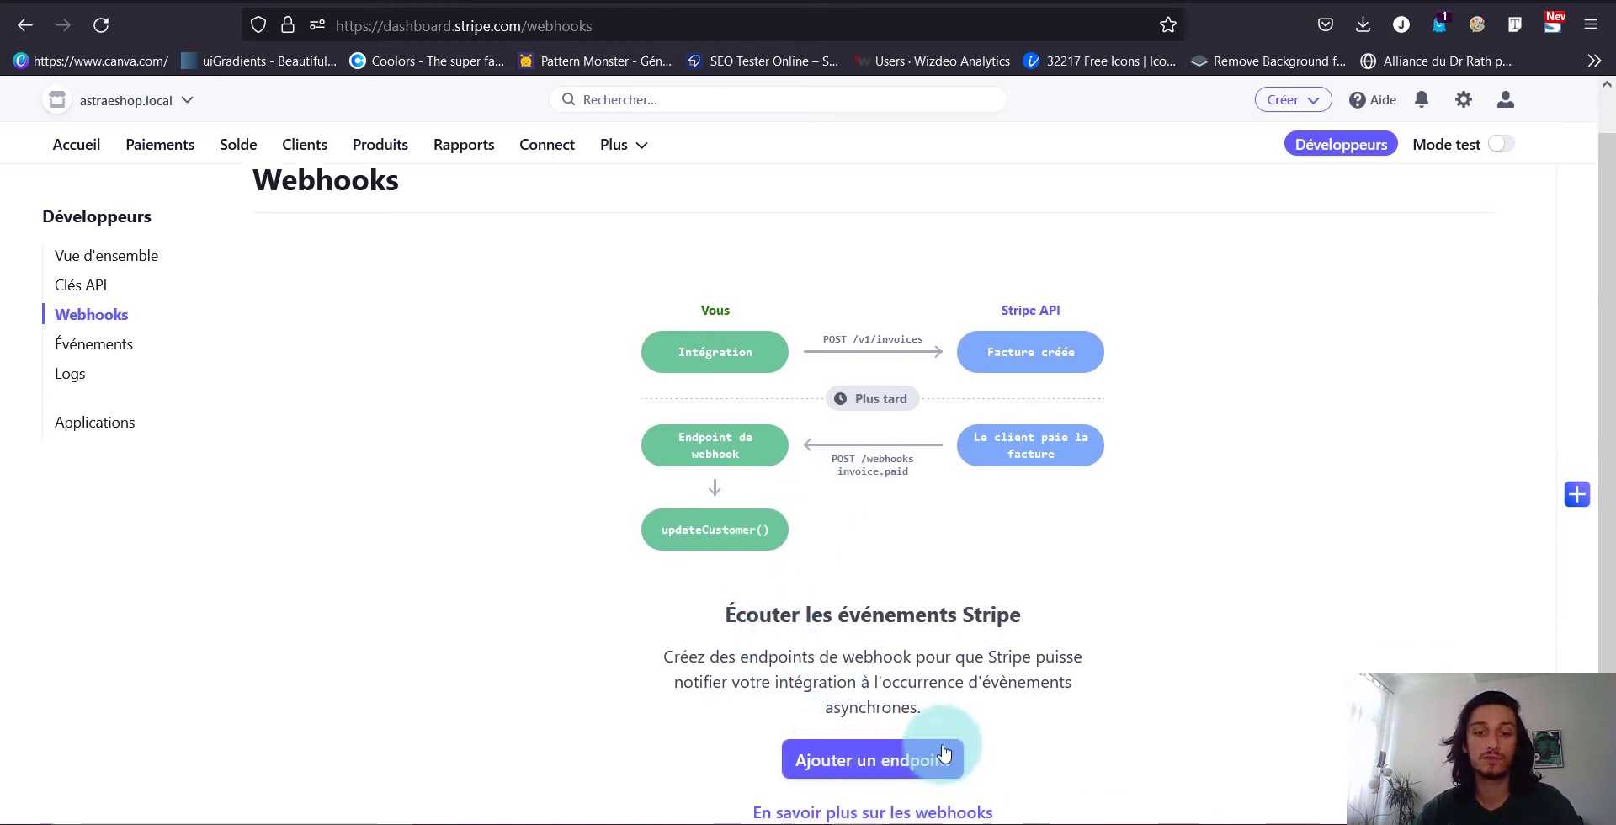
left_click(846, 762)
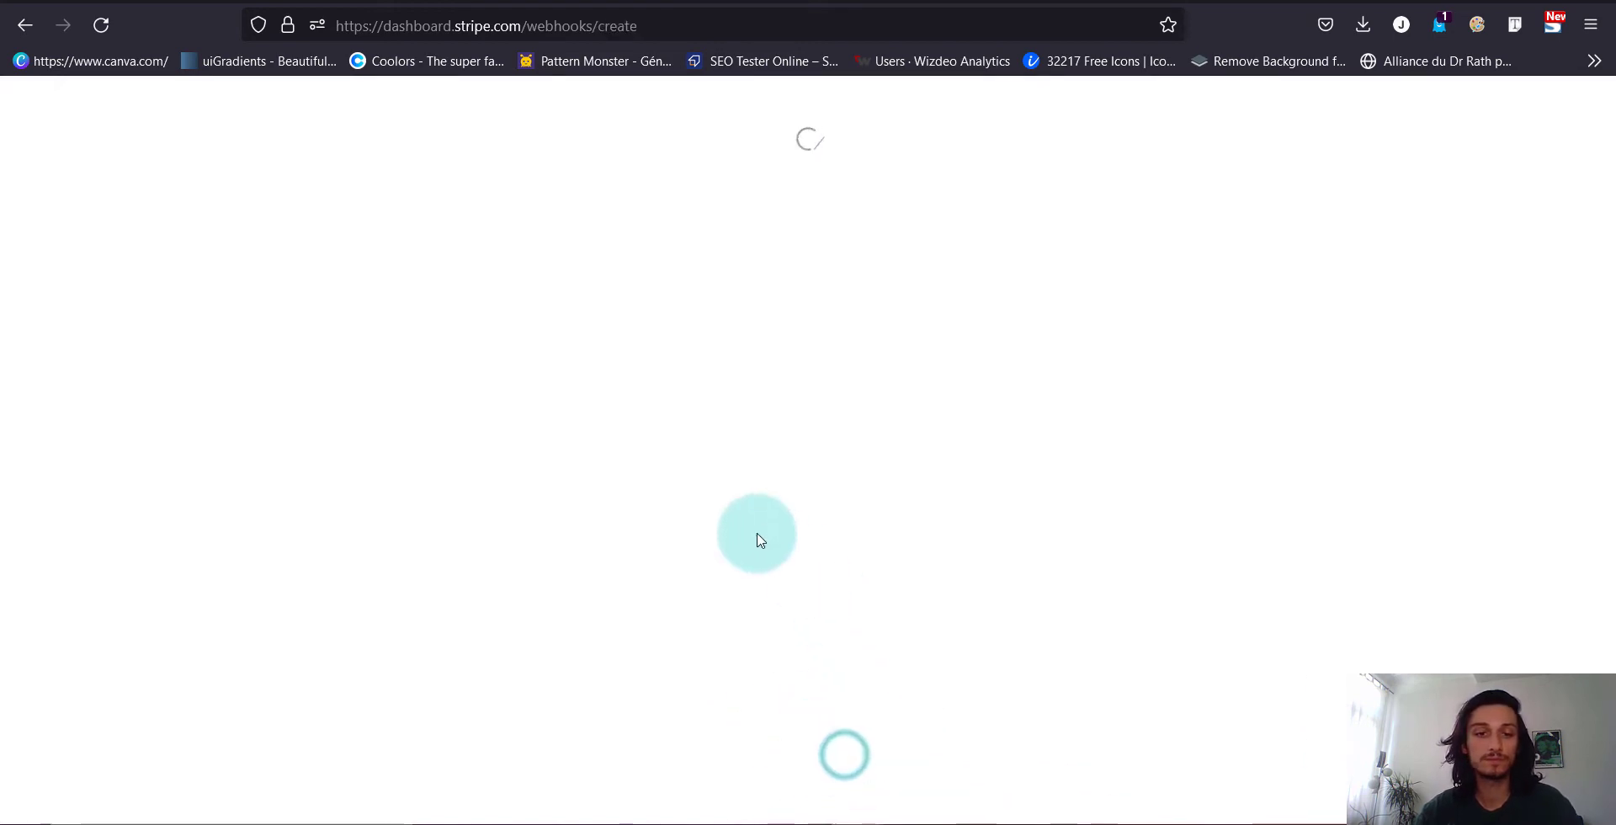
left_click(148, 394)
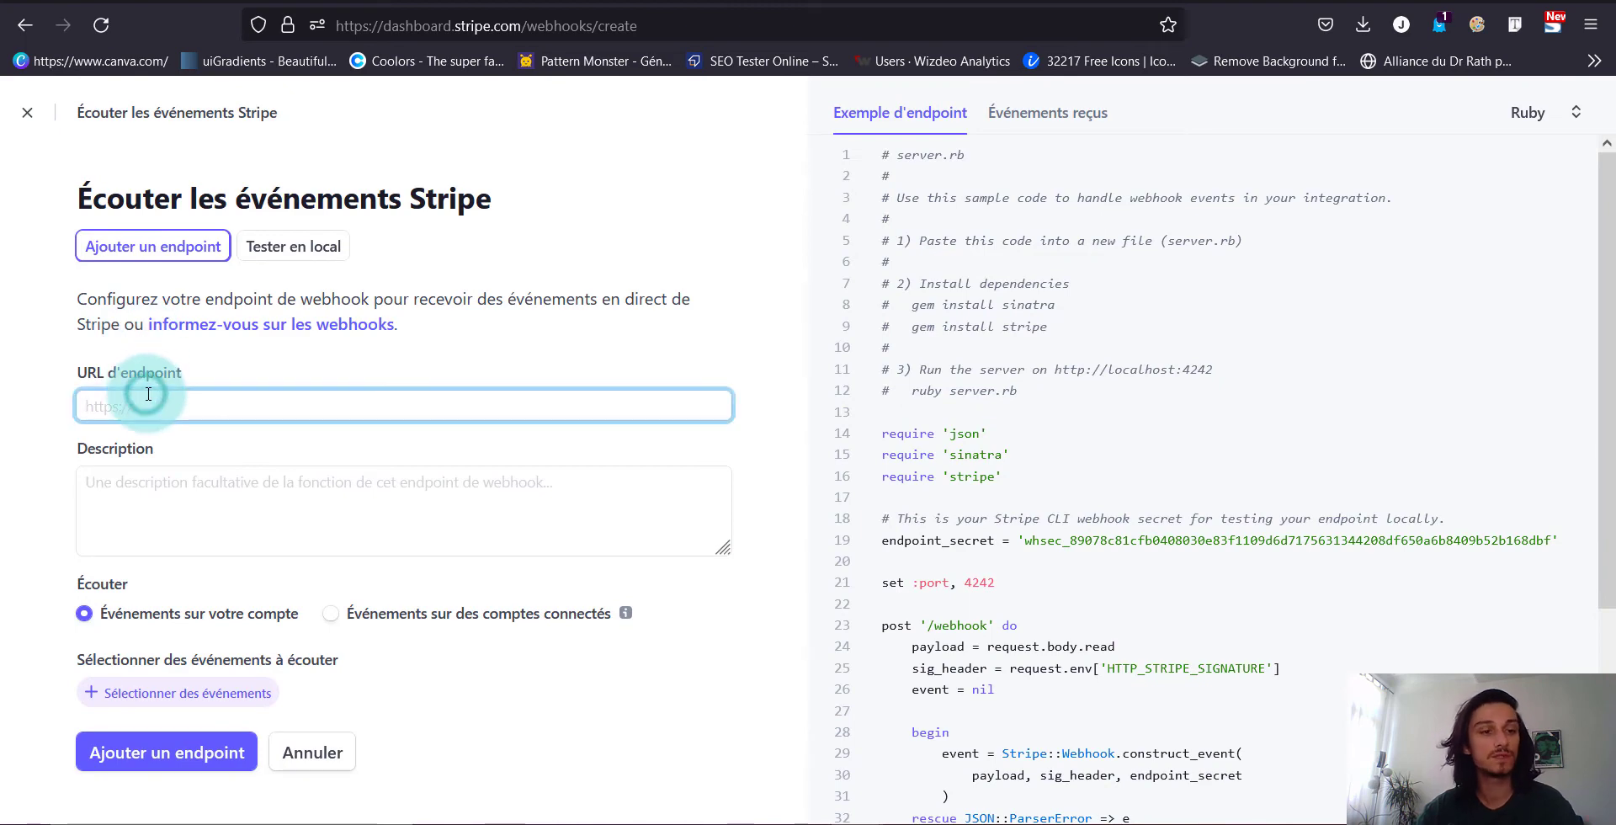
key("ctrl+v")
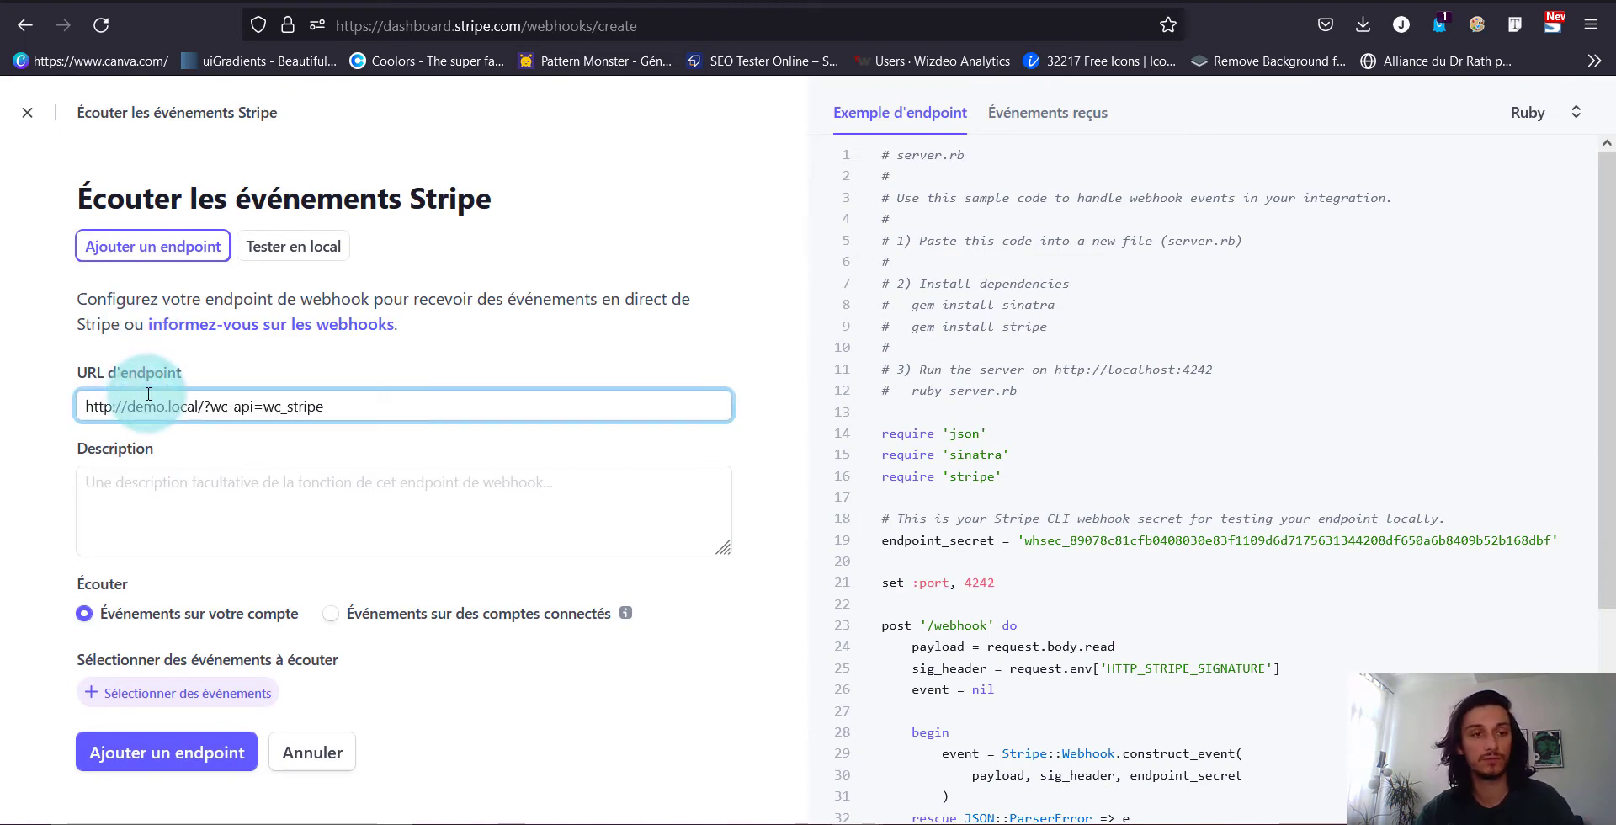
left_click(135, 472)
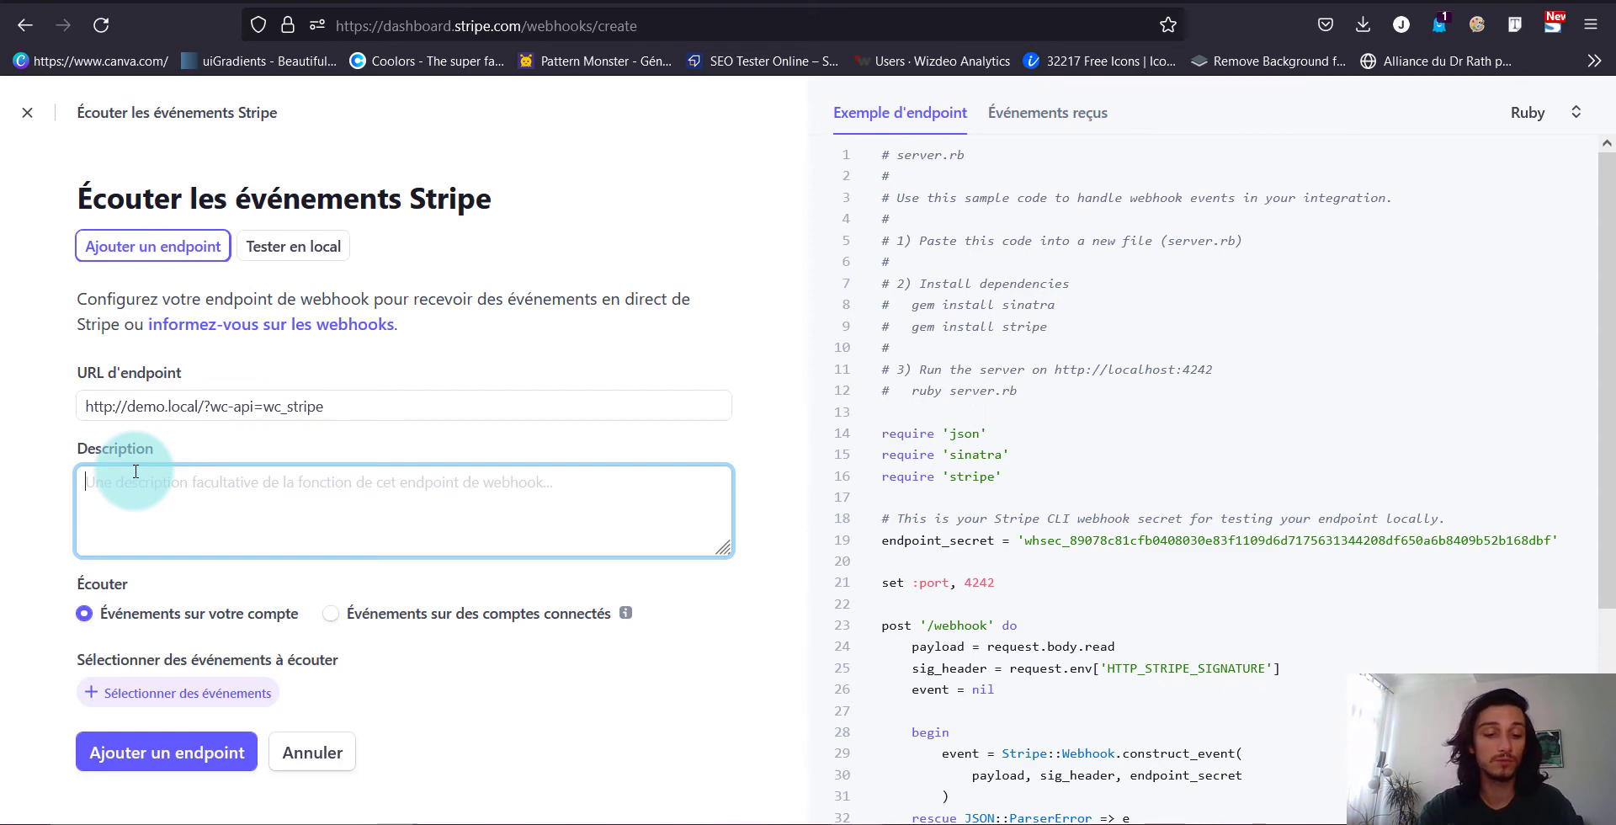
type("Paiement")
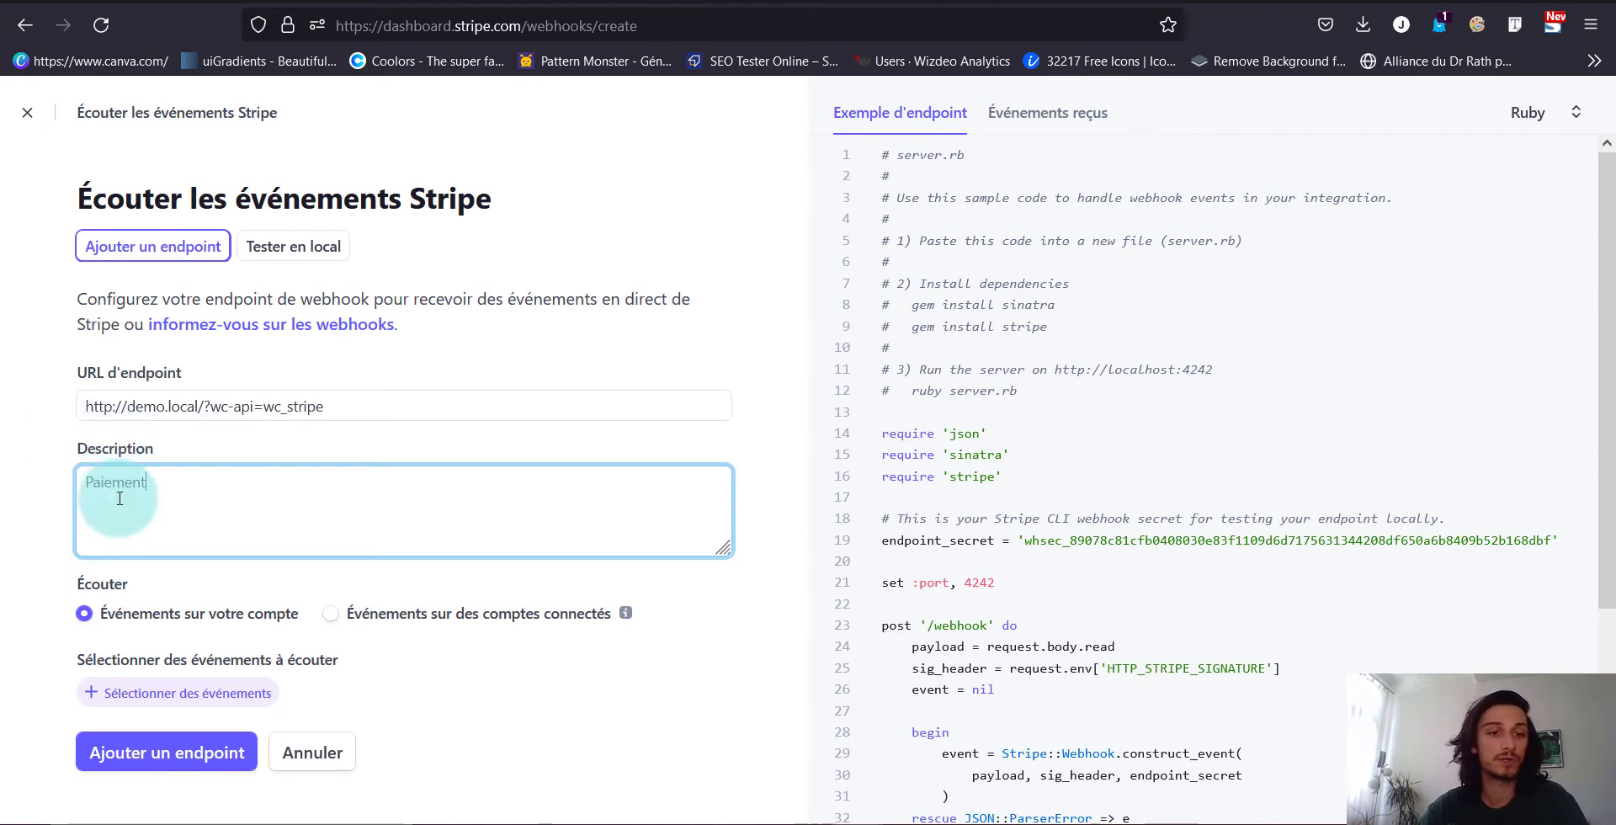
Subscribe the endpoint to the charge.captured event and create it
left_click(174, 691)
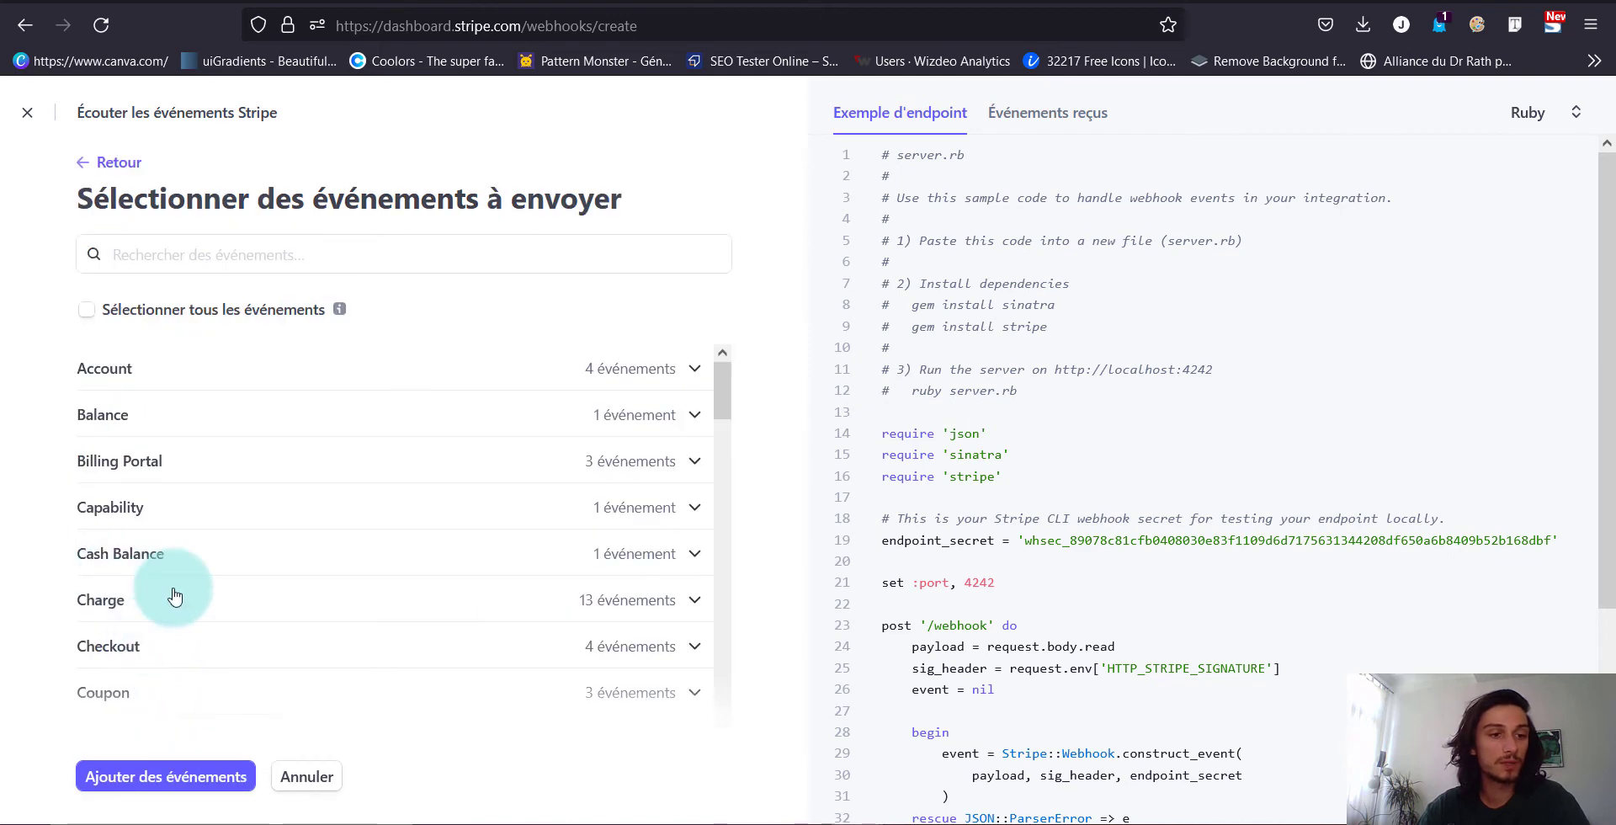
left_click(139, 608)
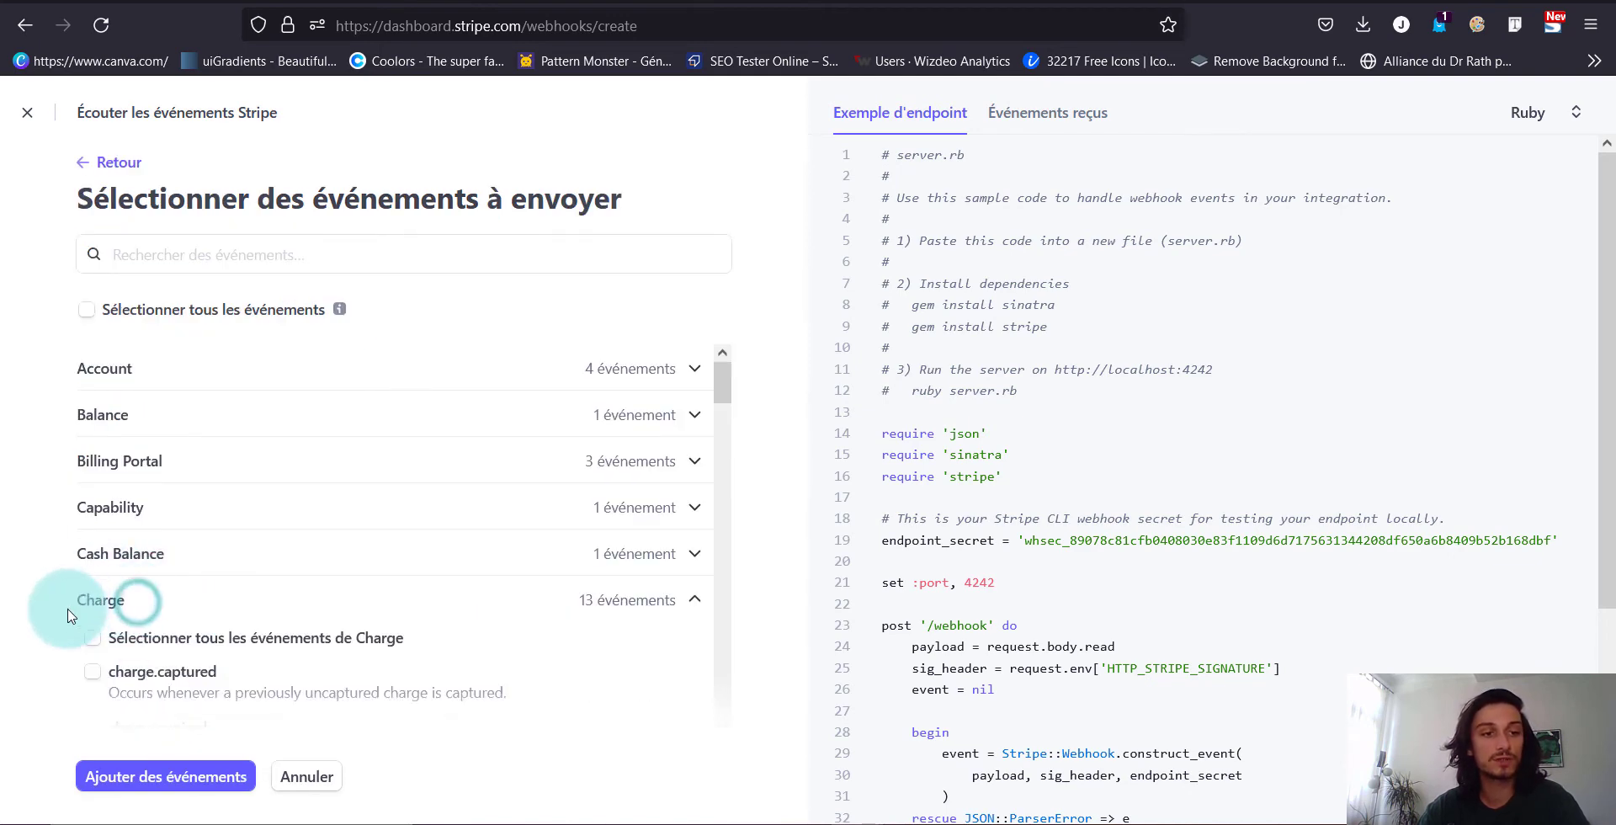
left_click(165, 680)
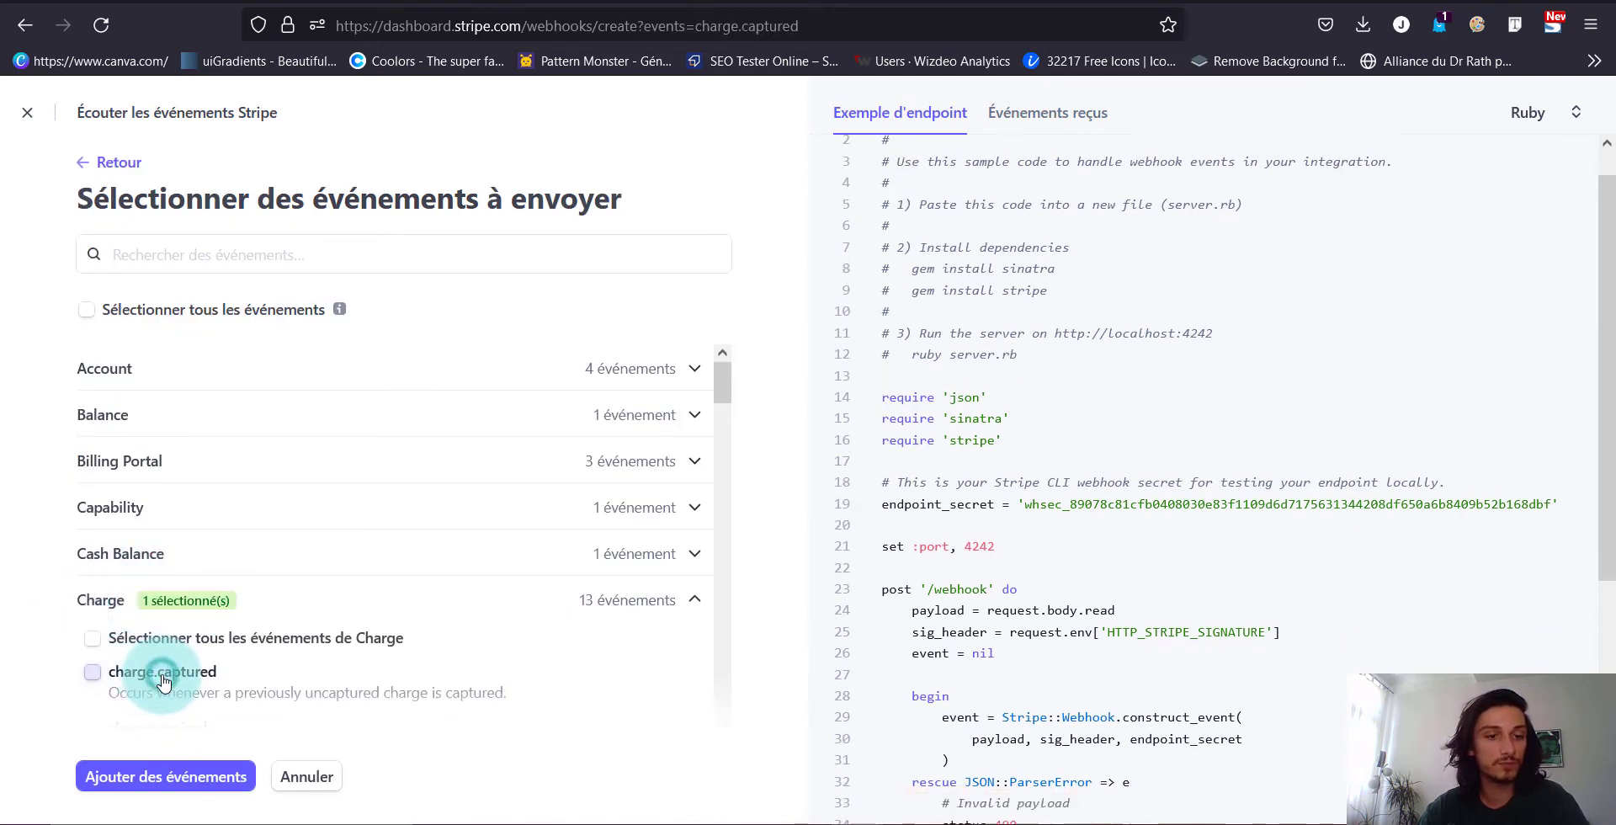
left_click(189, 776)
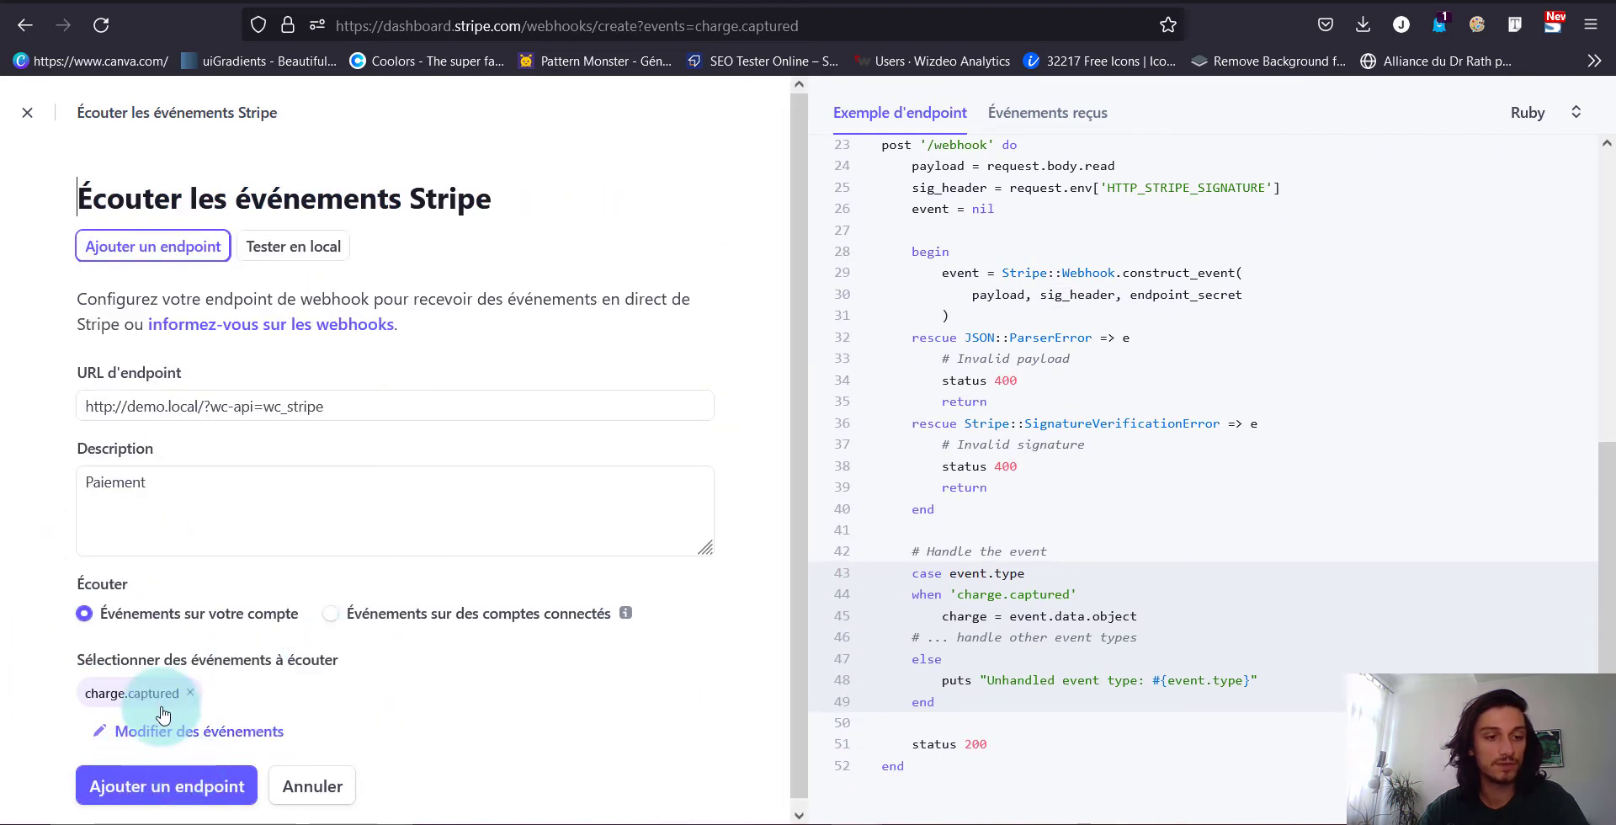
left_click(179, 798)
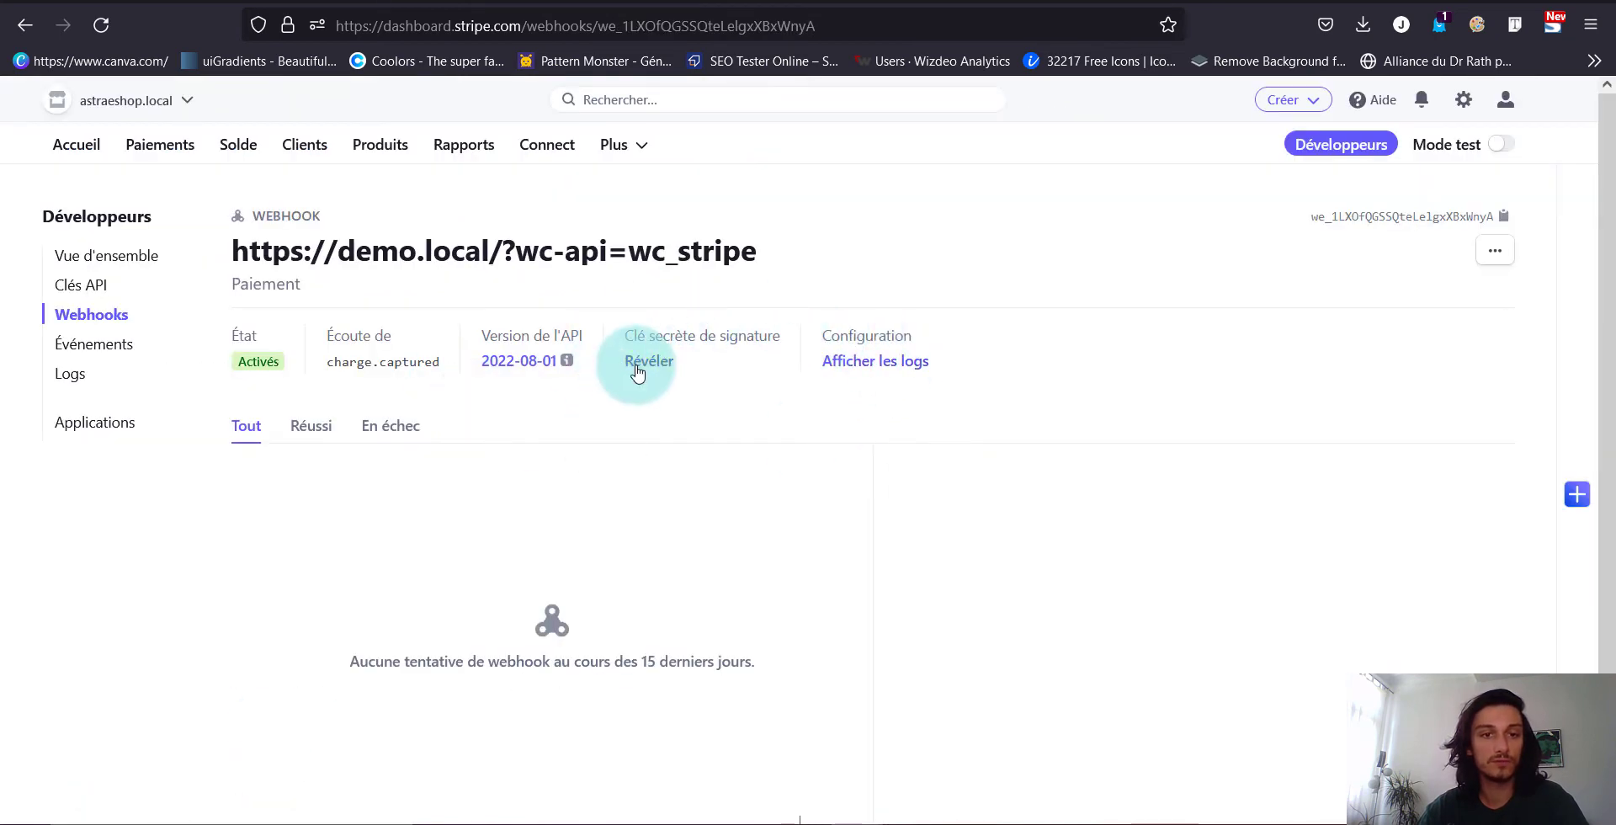
Reveal and copy the new endpoint's signing secret
left_click(640, 368)
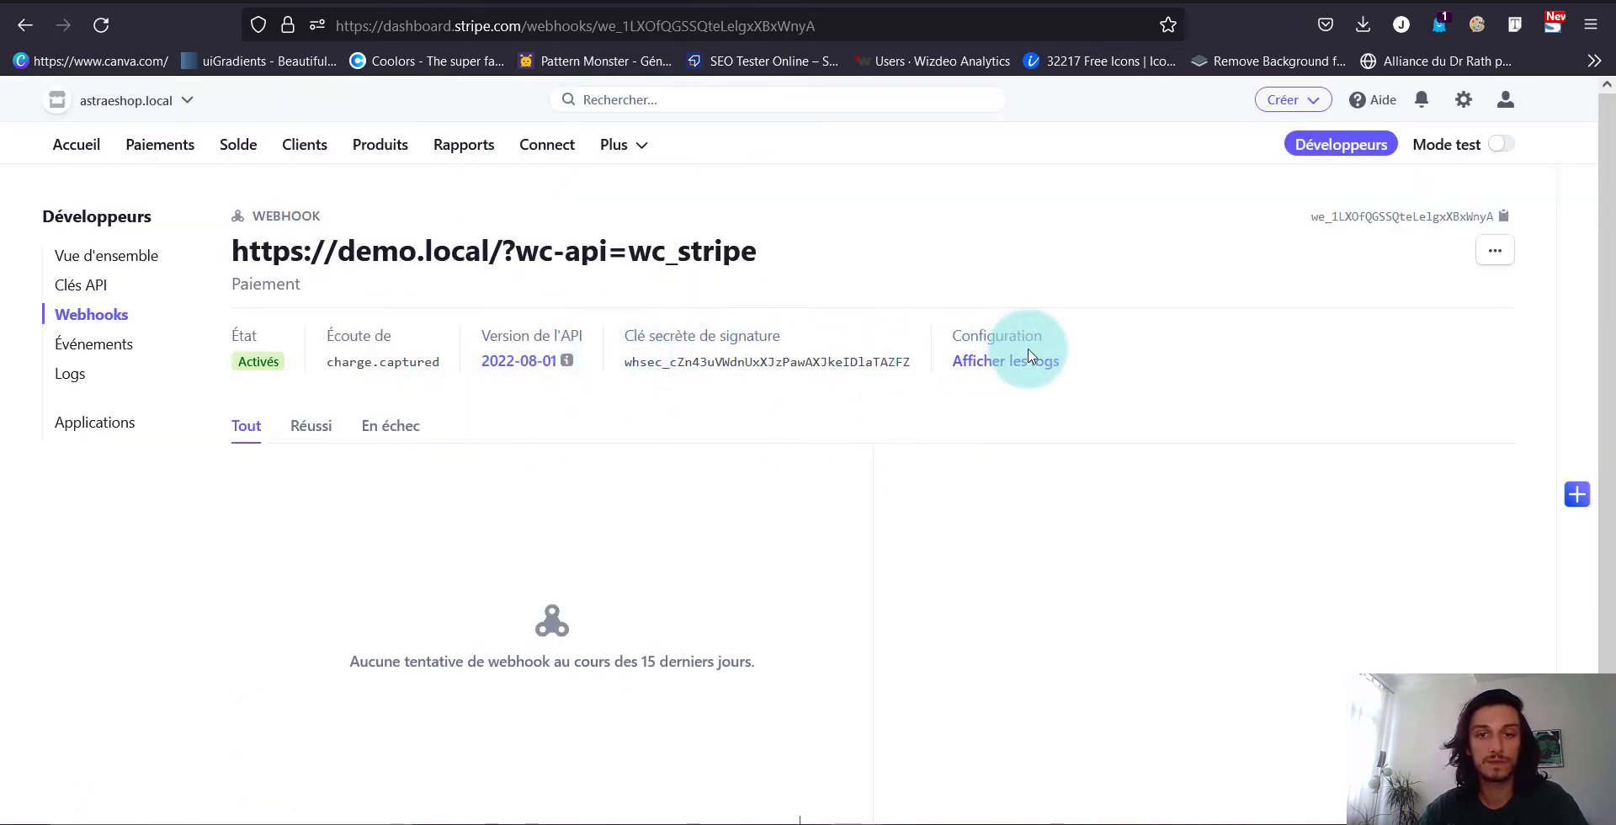
left_click(850, 361)
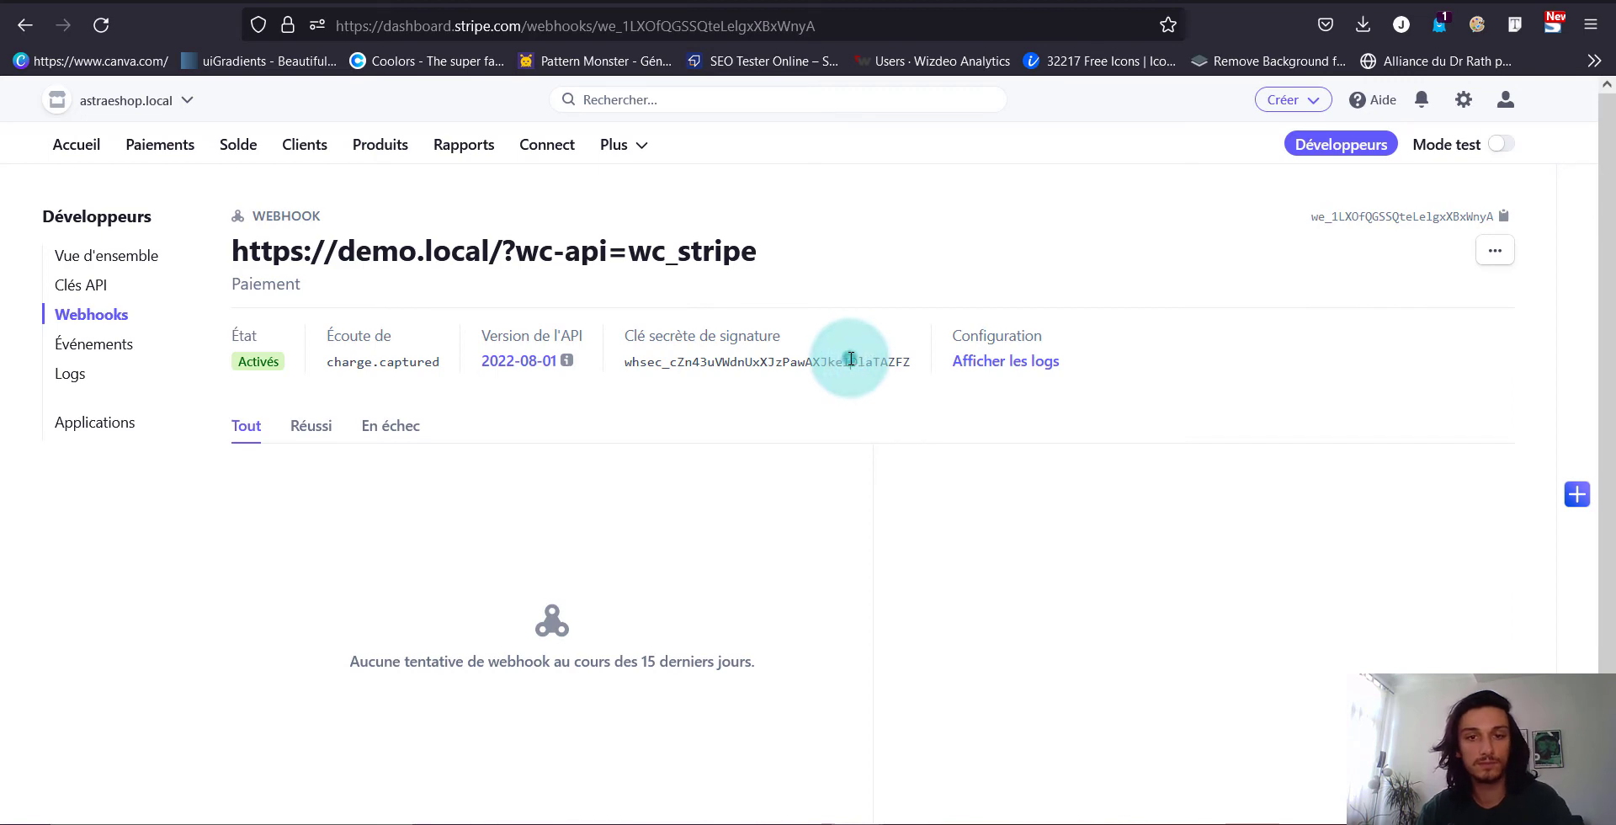
double_click(851, 360)
key("ctrl+Tab")
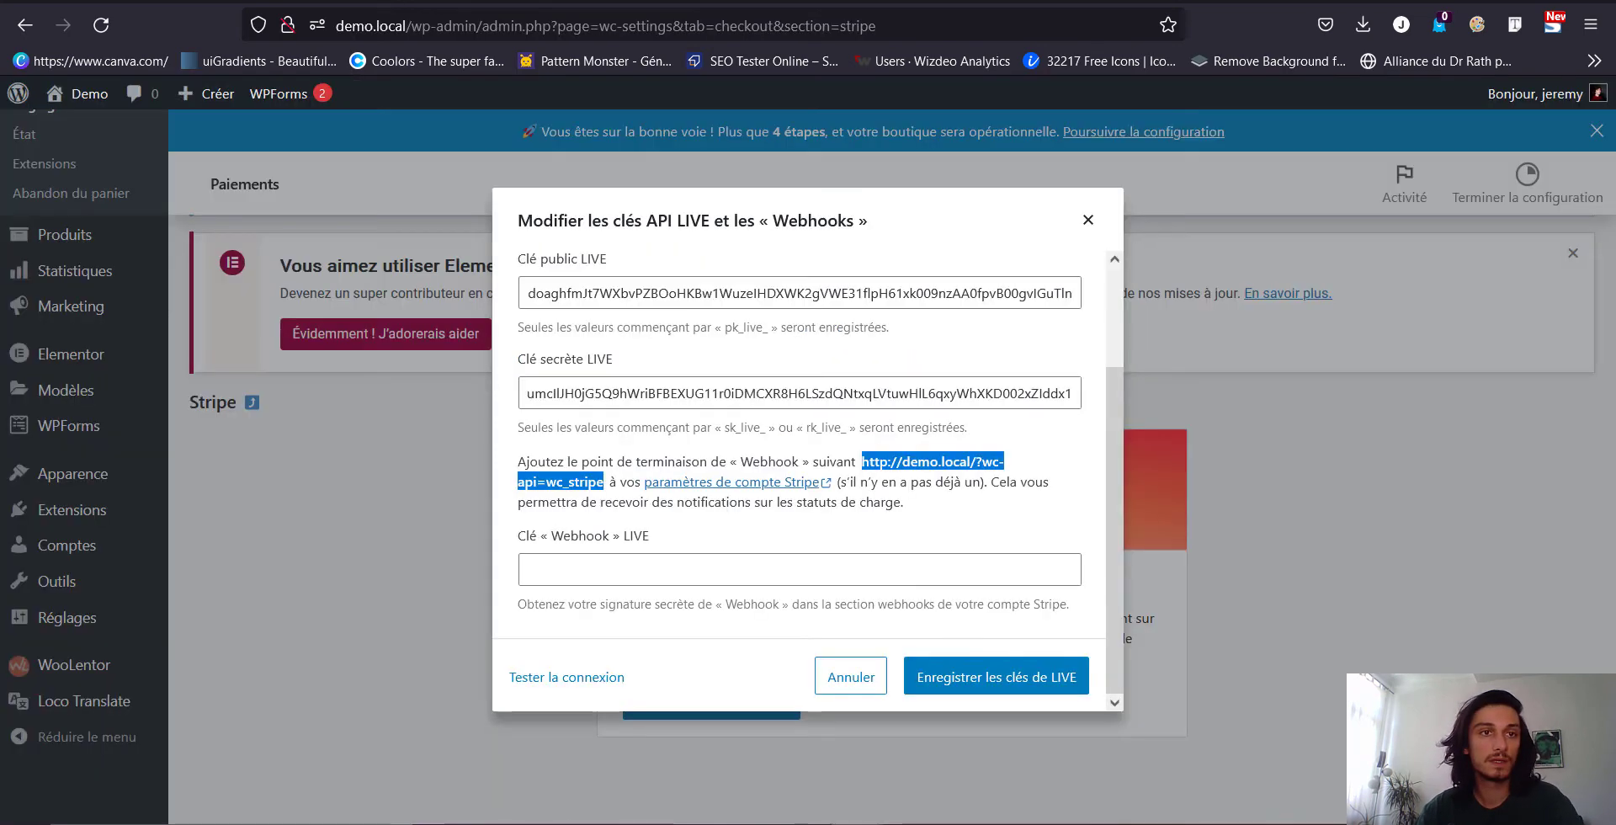
Paste the whsec secret into the live Webhook field and save the live keys with 'Enregistrer les clés de LIVE'
left_click(596, 570)
key("ctrl+v")
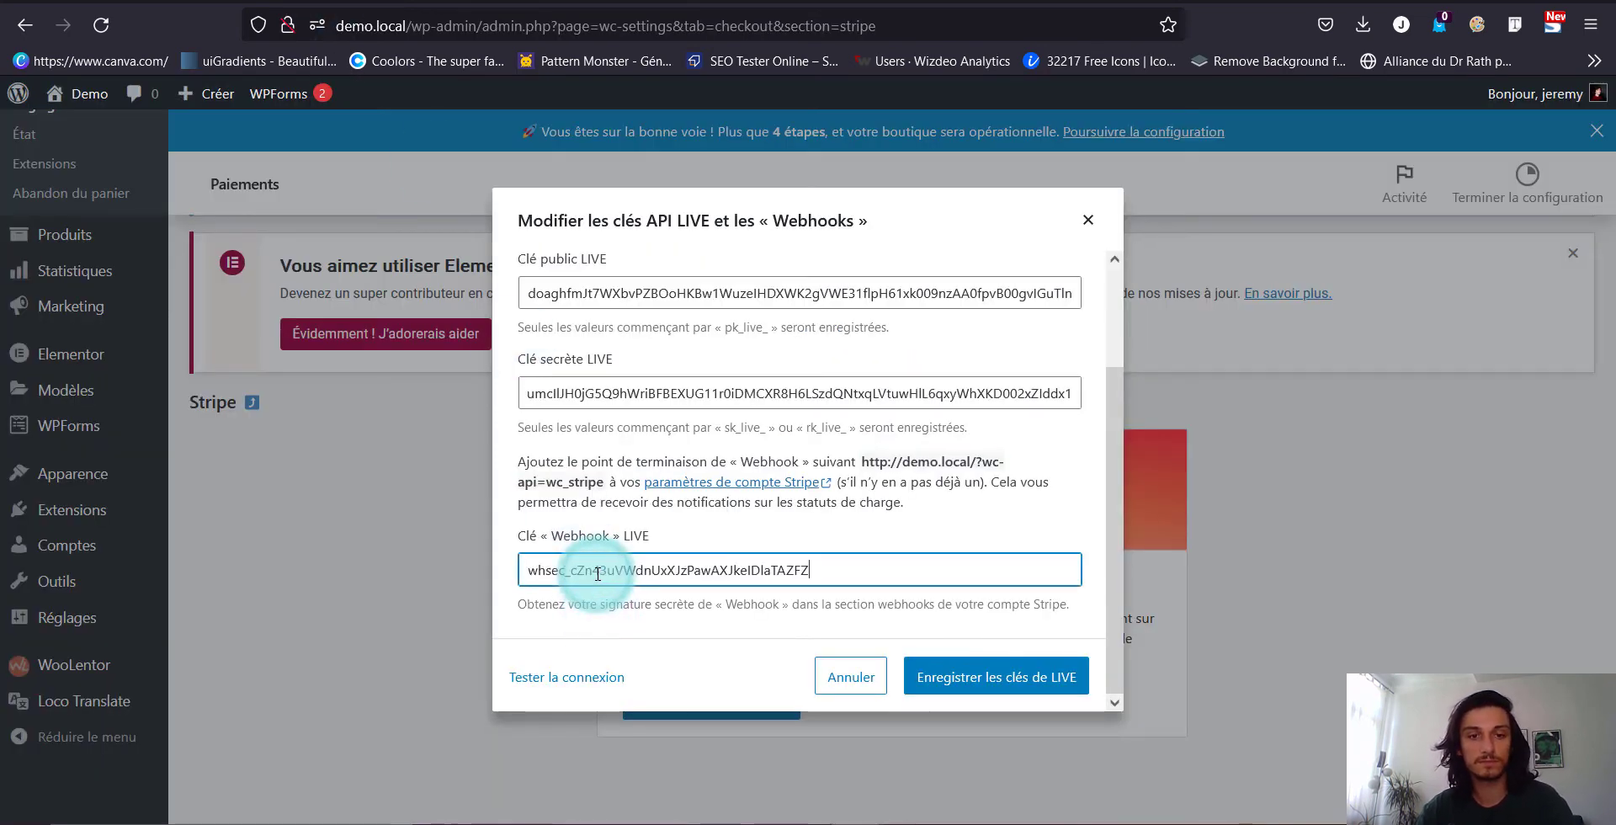
left_click(941, 692)
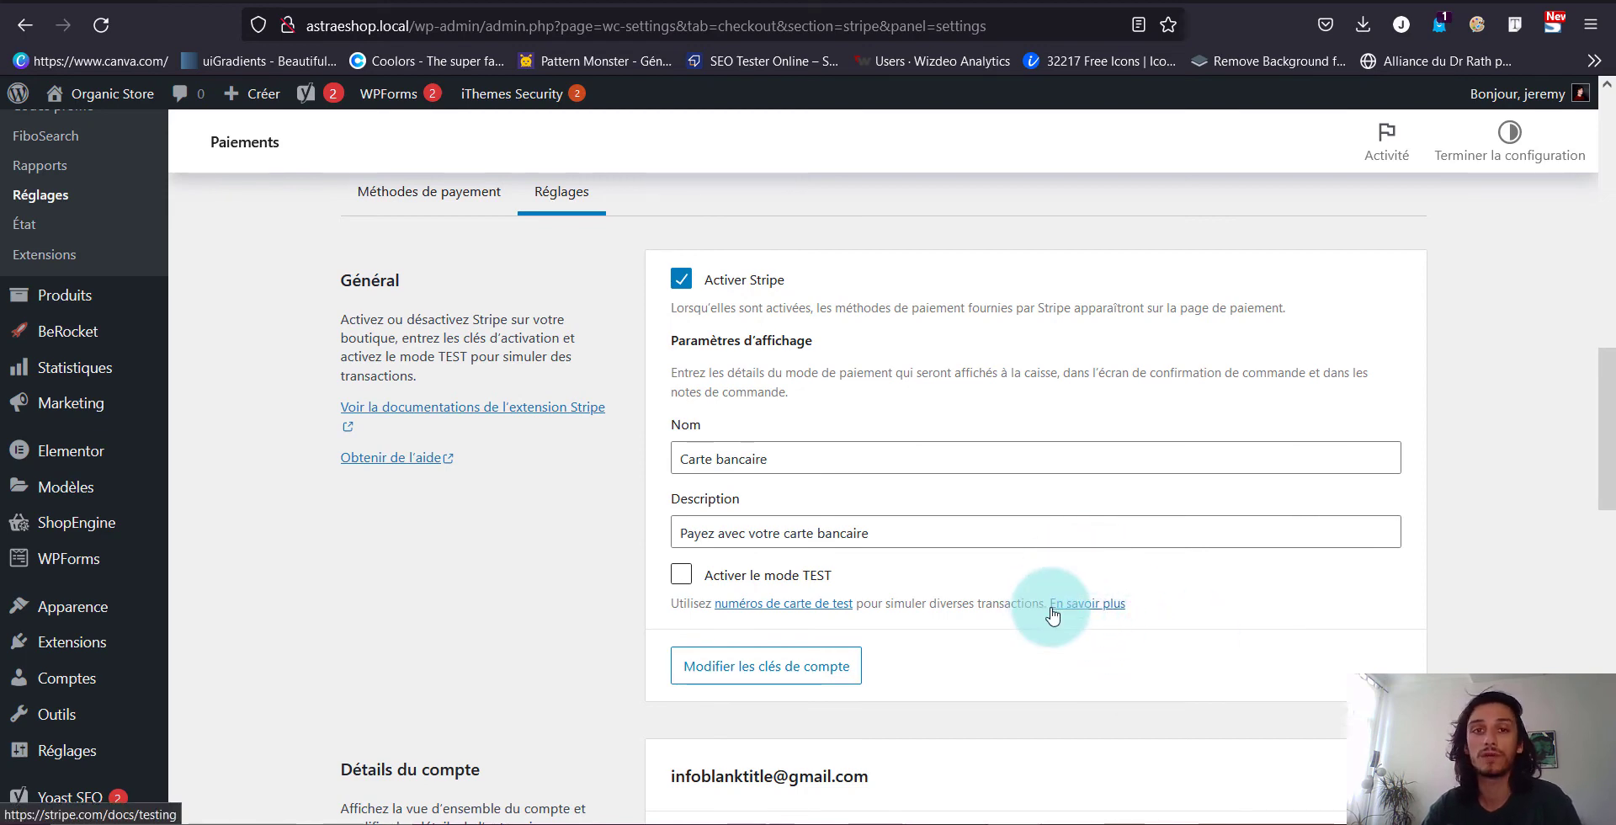
Scroll through the Stripe Réglages tab and expand Réglages avancés to show the debug and experimental options
scroll(1051, 615, "down", 3)
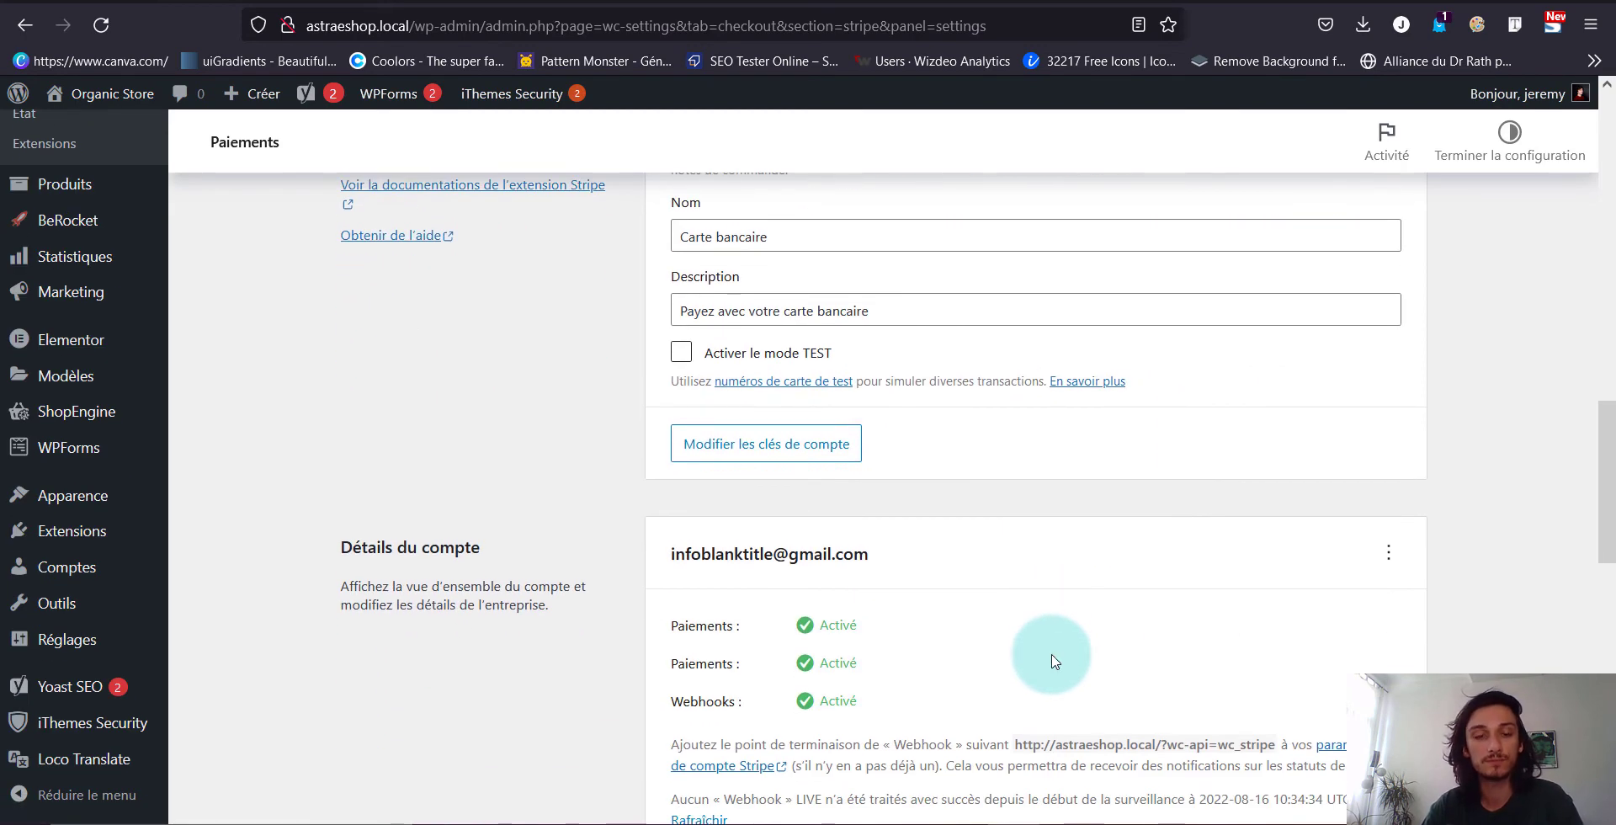
scroll(992, 539, "down", 5)
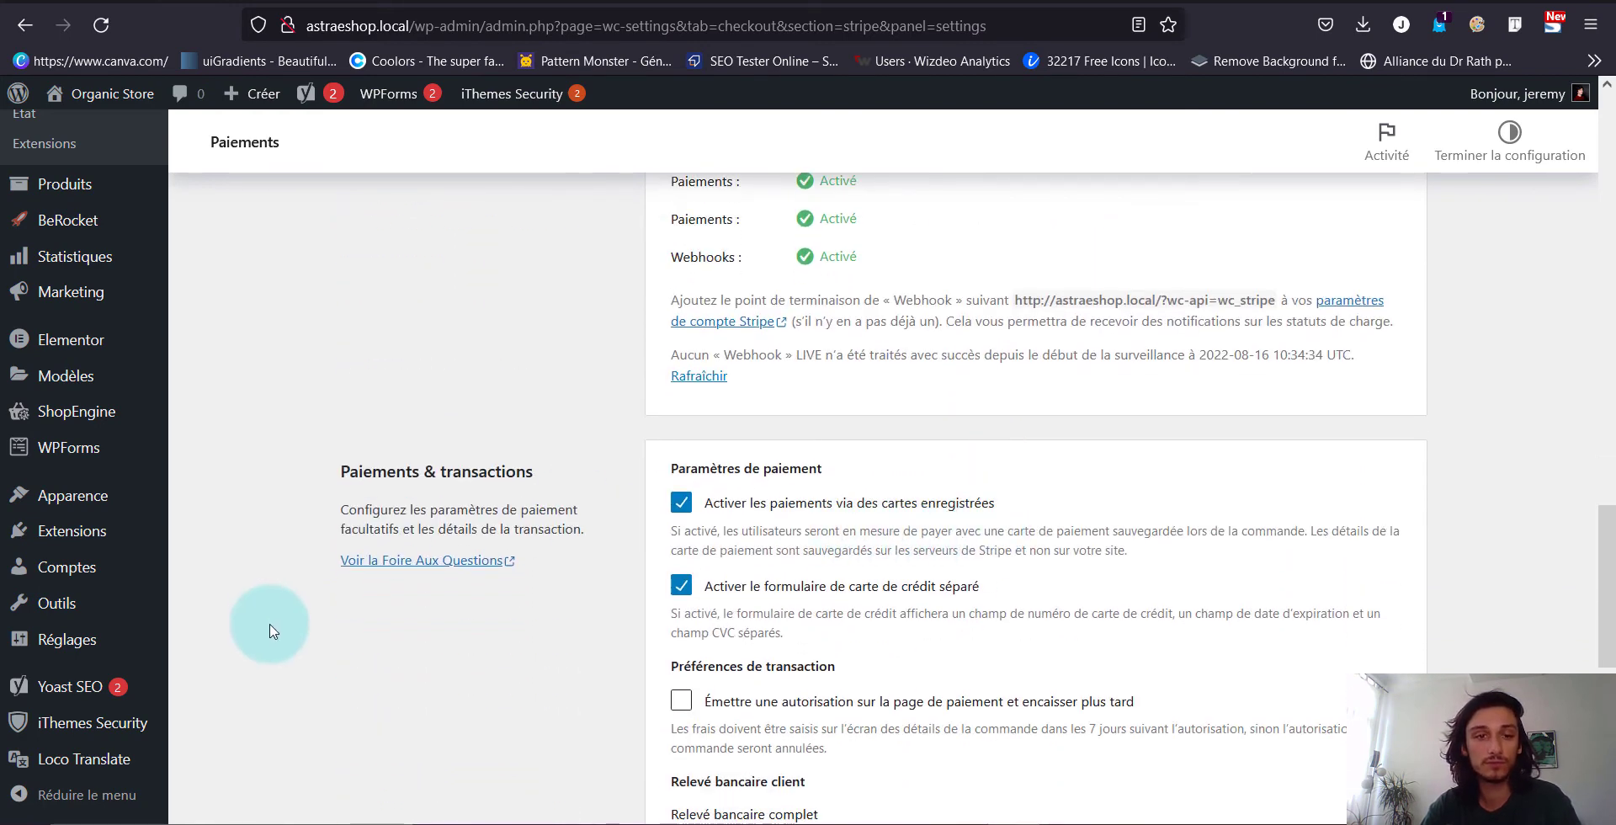
scroll(270, 621, "down", 1)
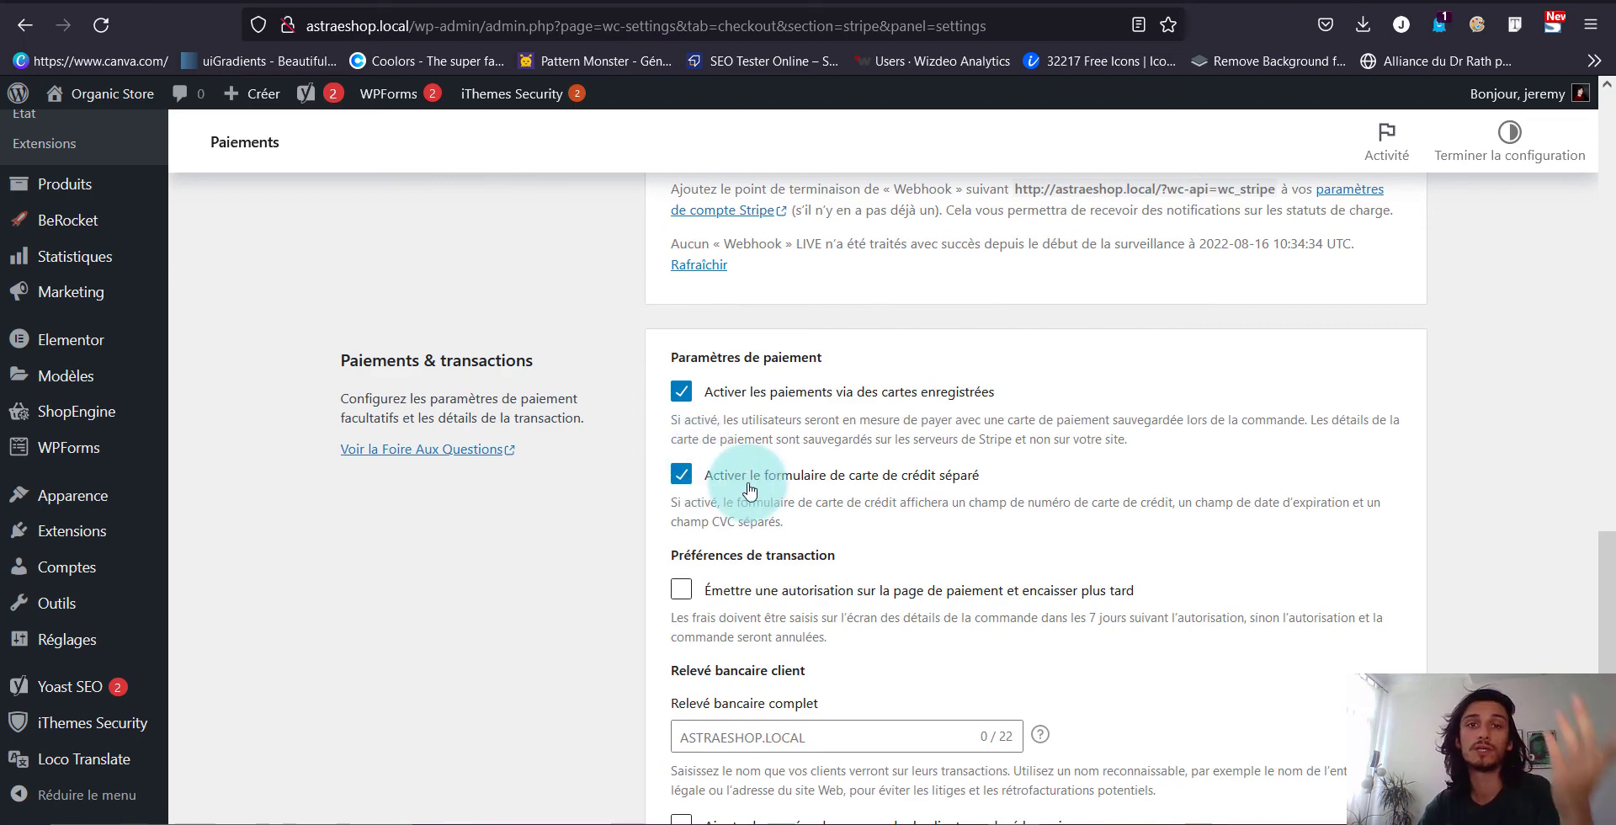
scroll(671, 579, "down", 3)
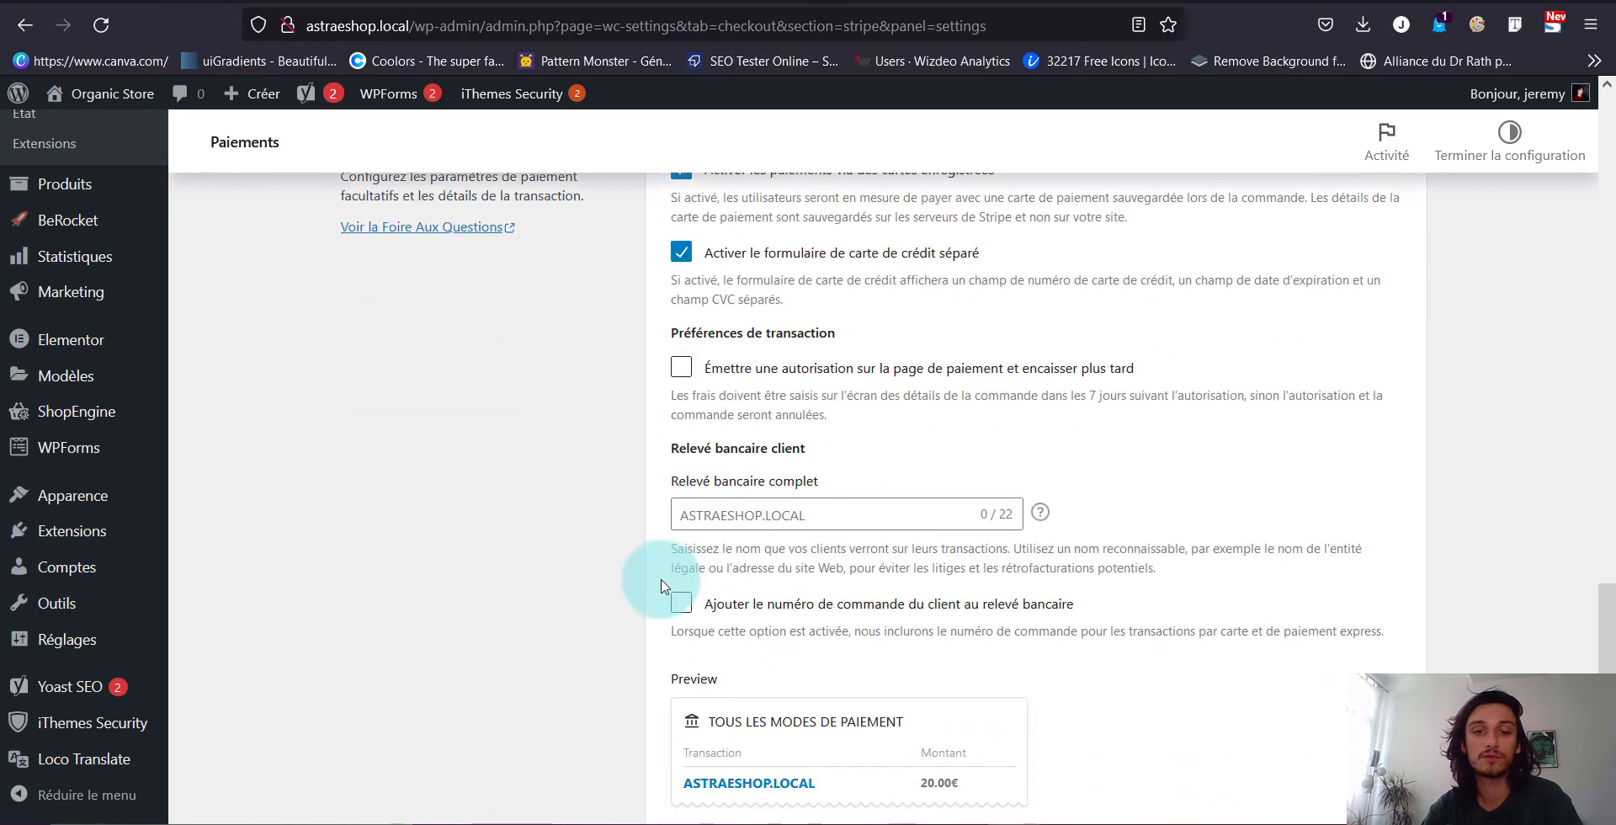
scroll(667, 446, "down", 3)
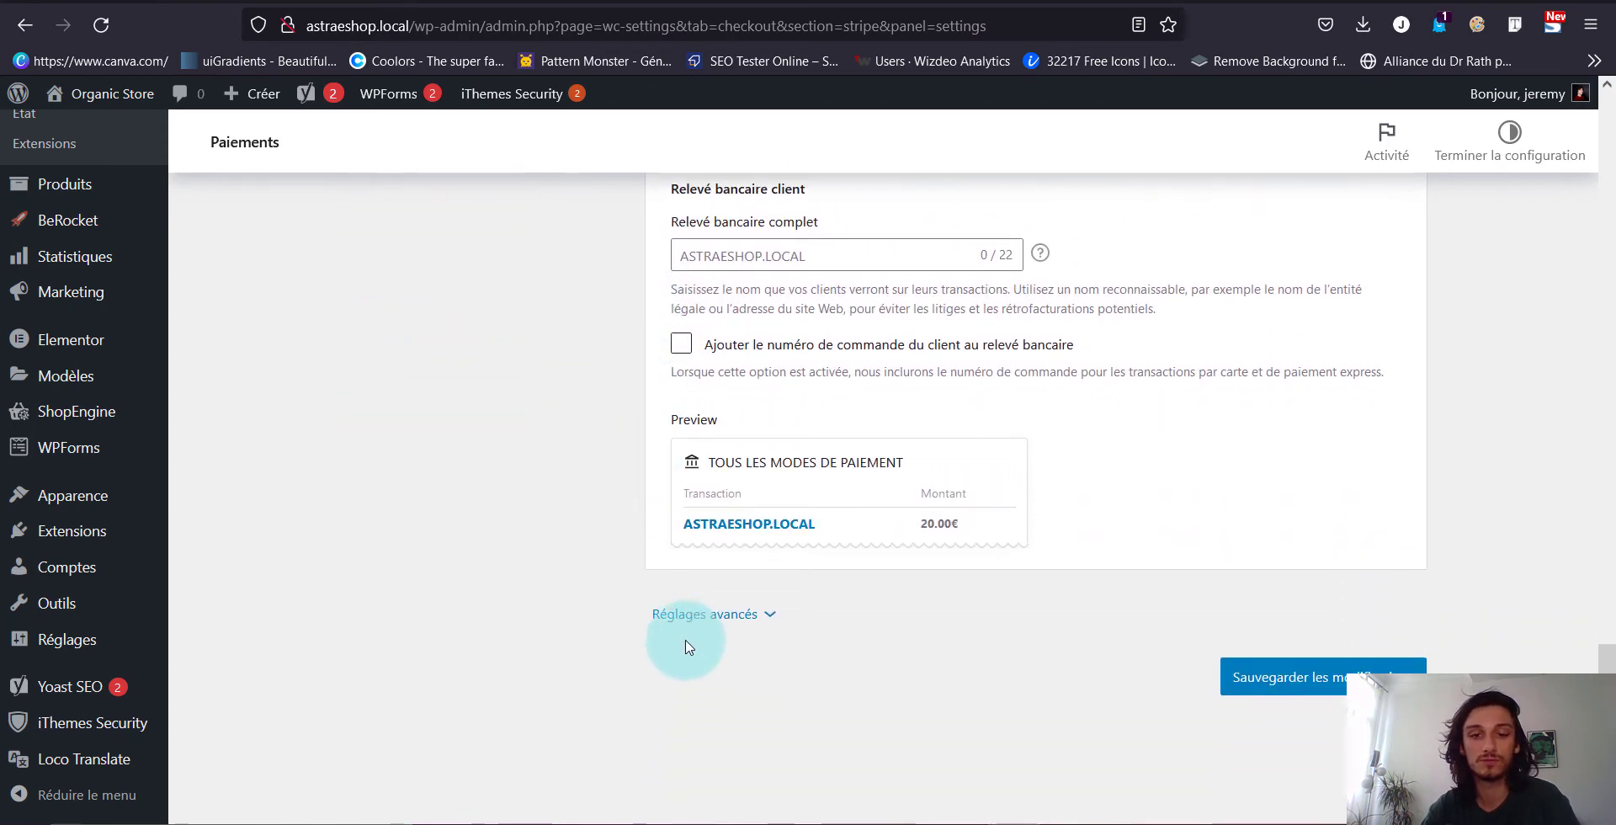
left_click(675, 620)
scroll(665, 620, "down", 3)
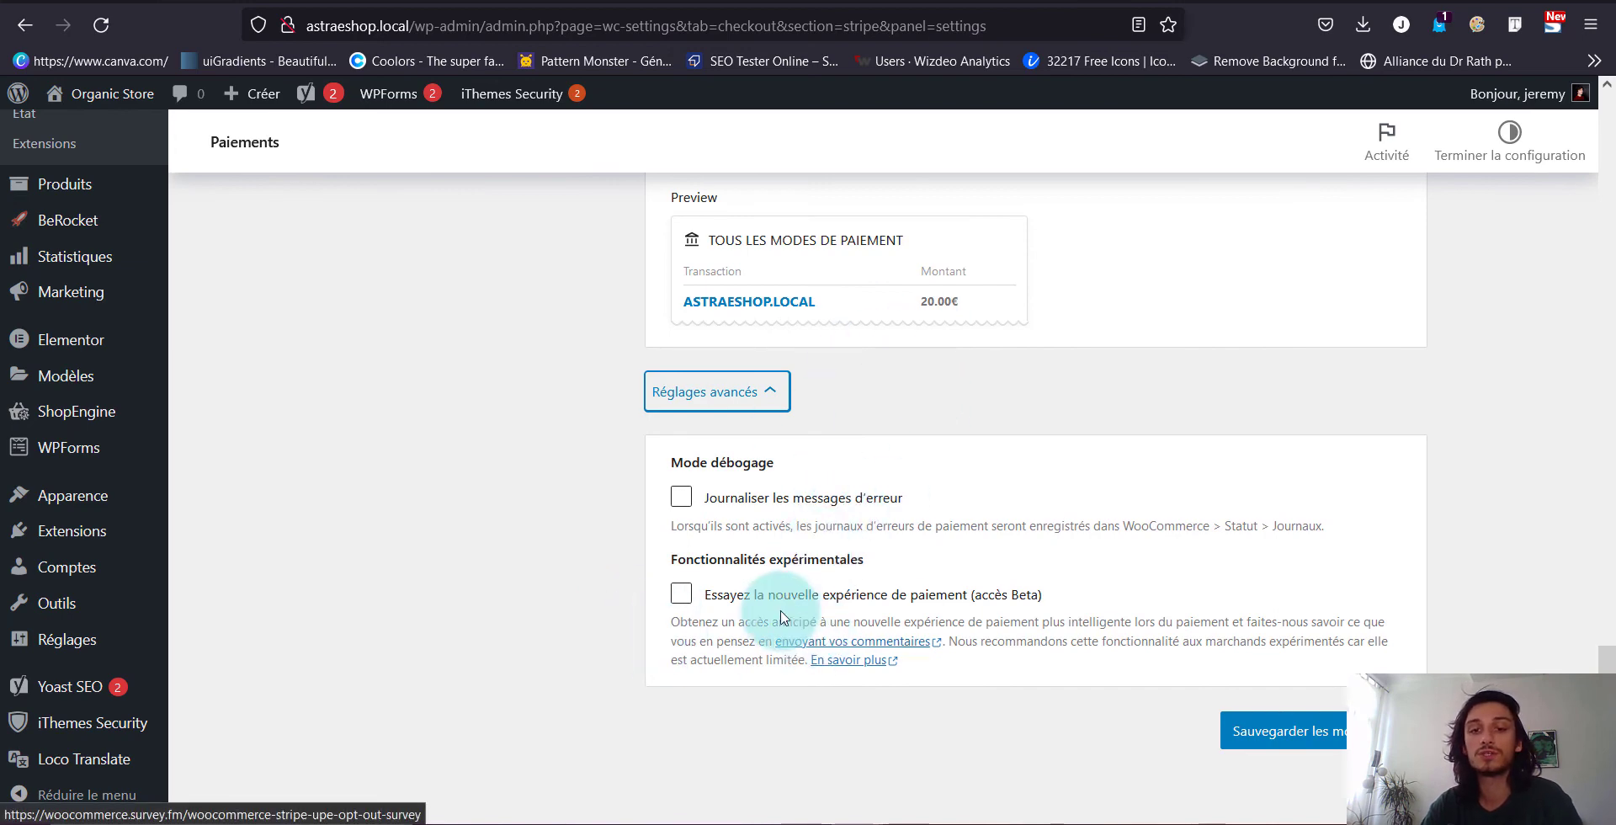
scroll(774, 612, "up", 15)
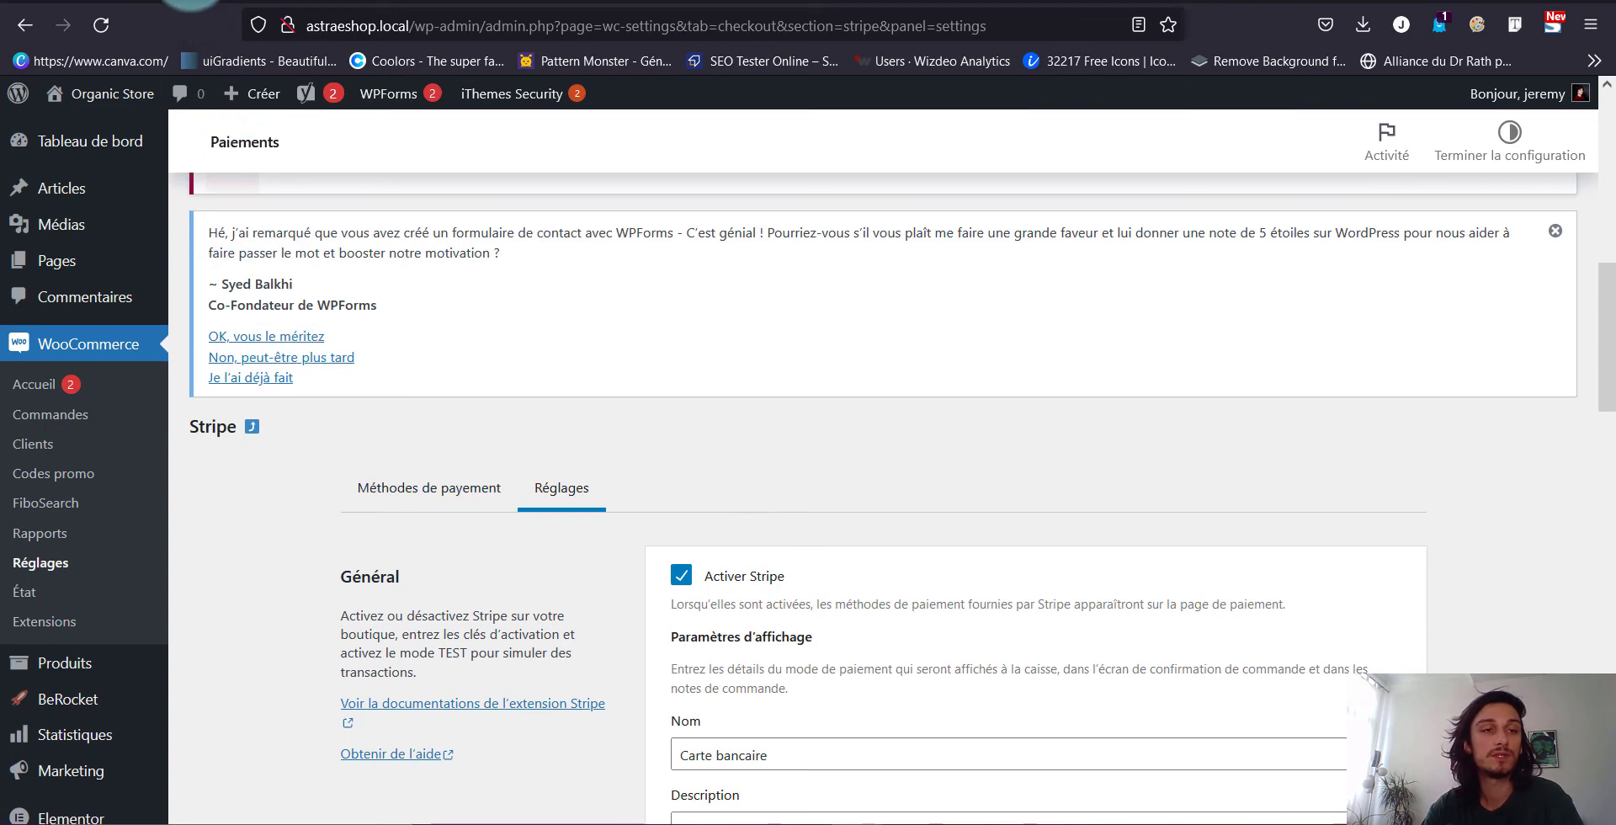
Go back to the Paiements list and choose Terminer la configuration for Stripe Bancontact
key("alt+Left")
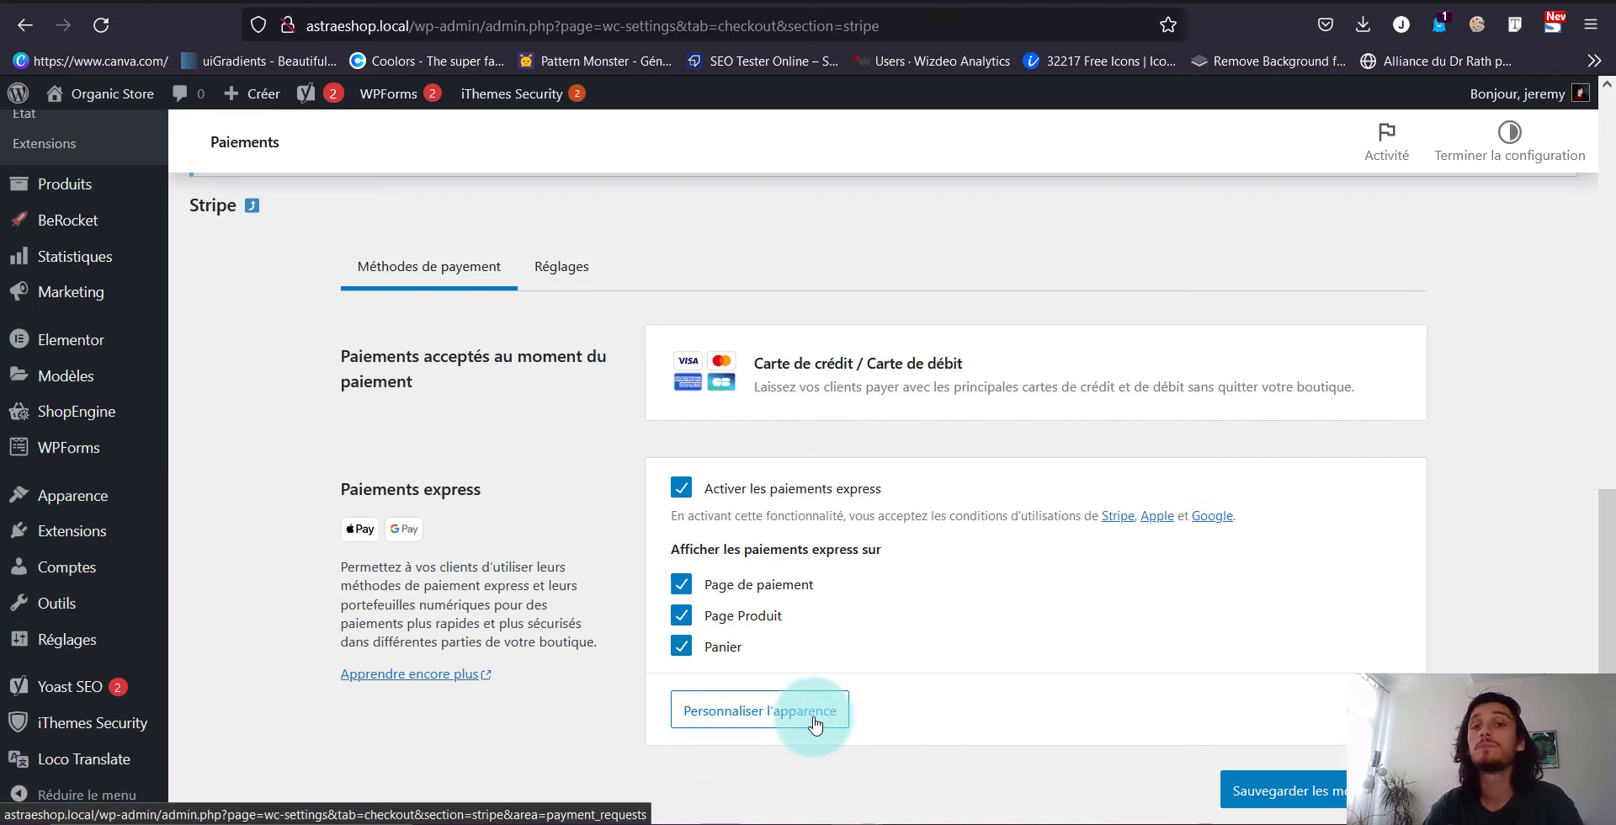
scroll(675, 660, "up", 4)
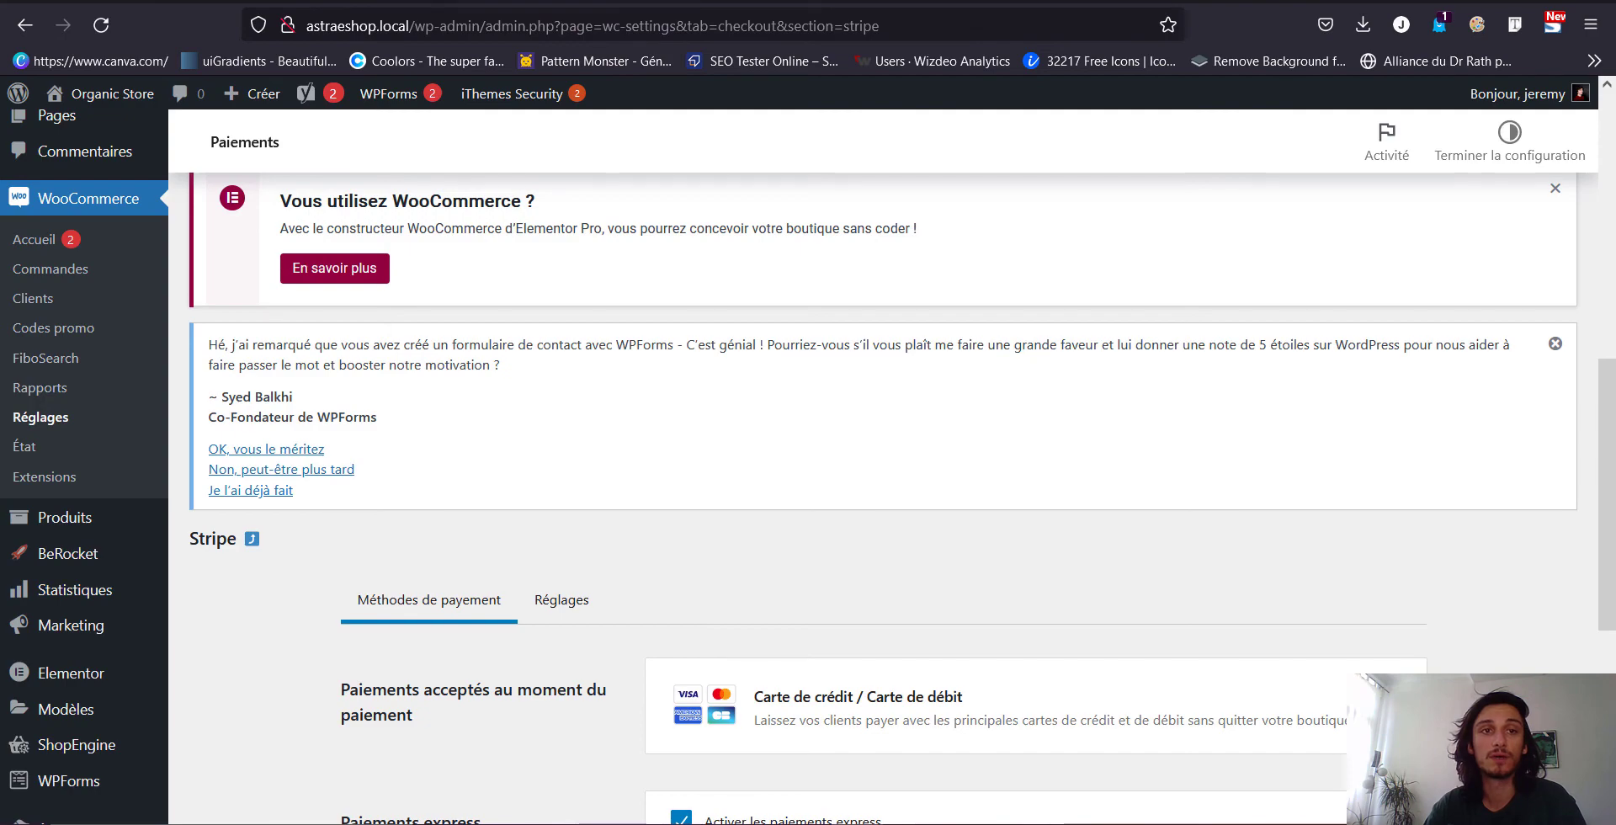
key("alt+Left")
scroll(408, 329, "up", 10)
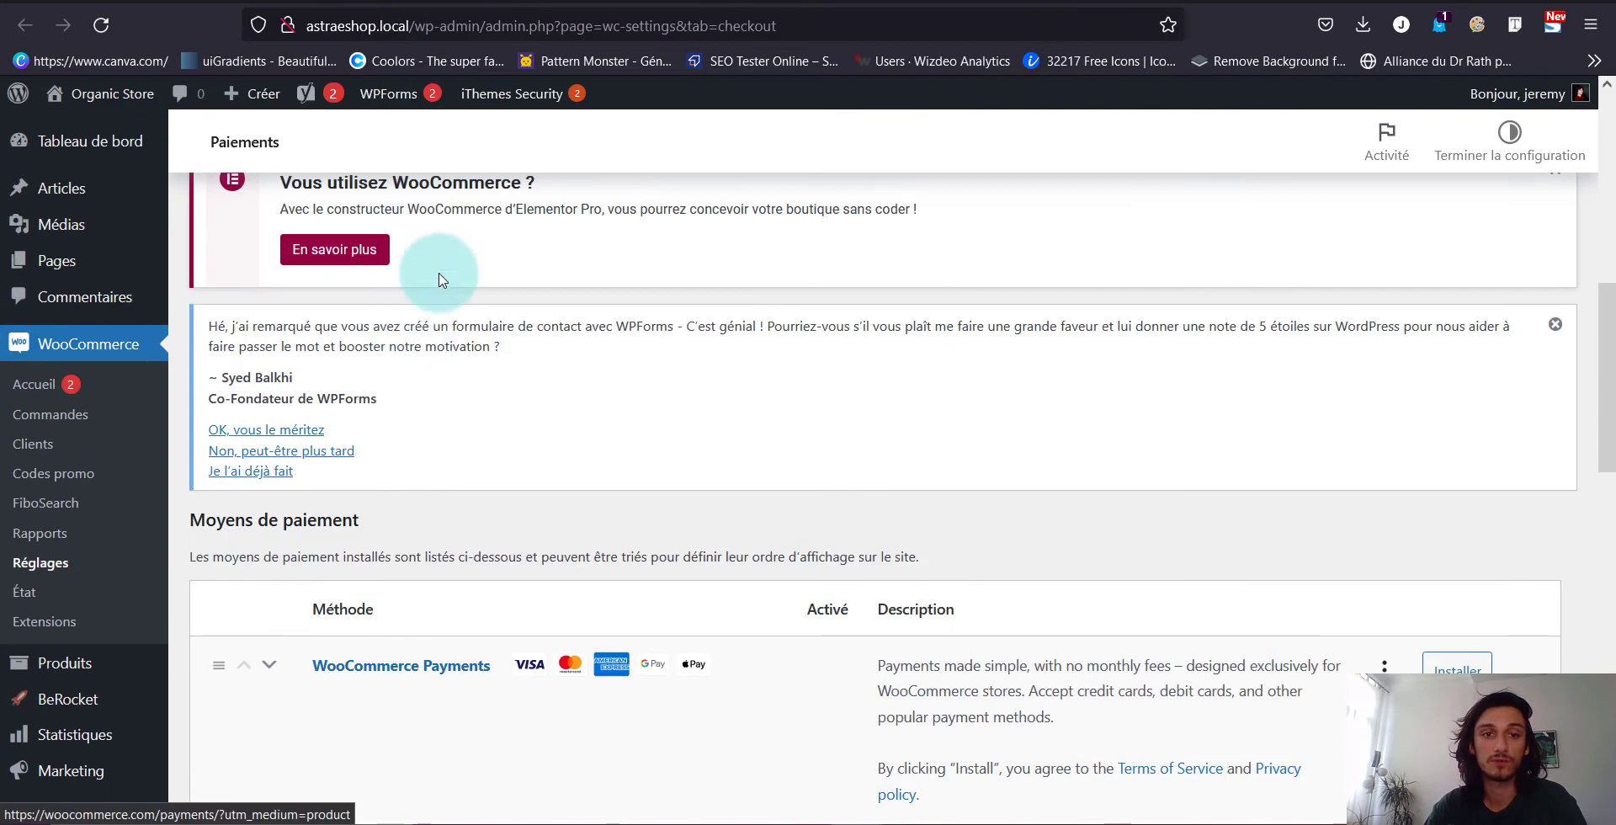
scroll(498, 426, "down", 10)
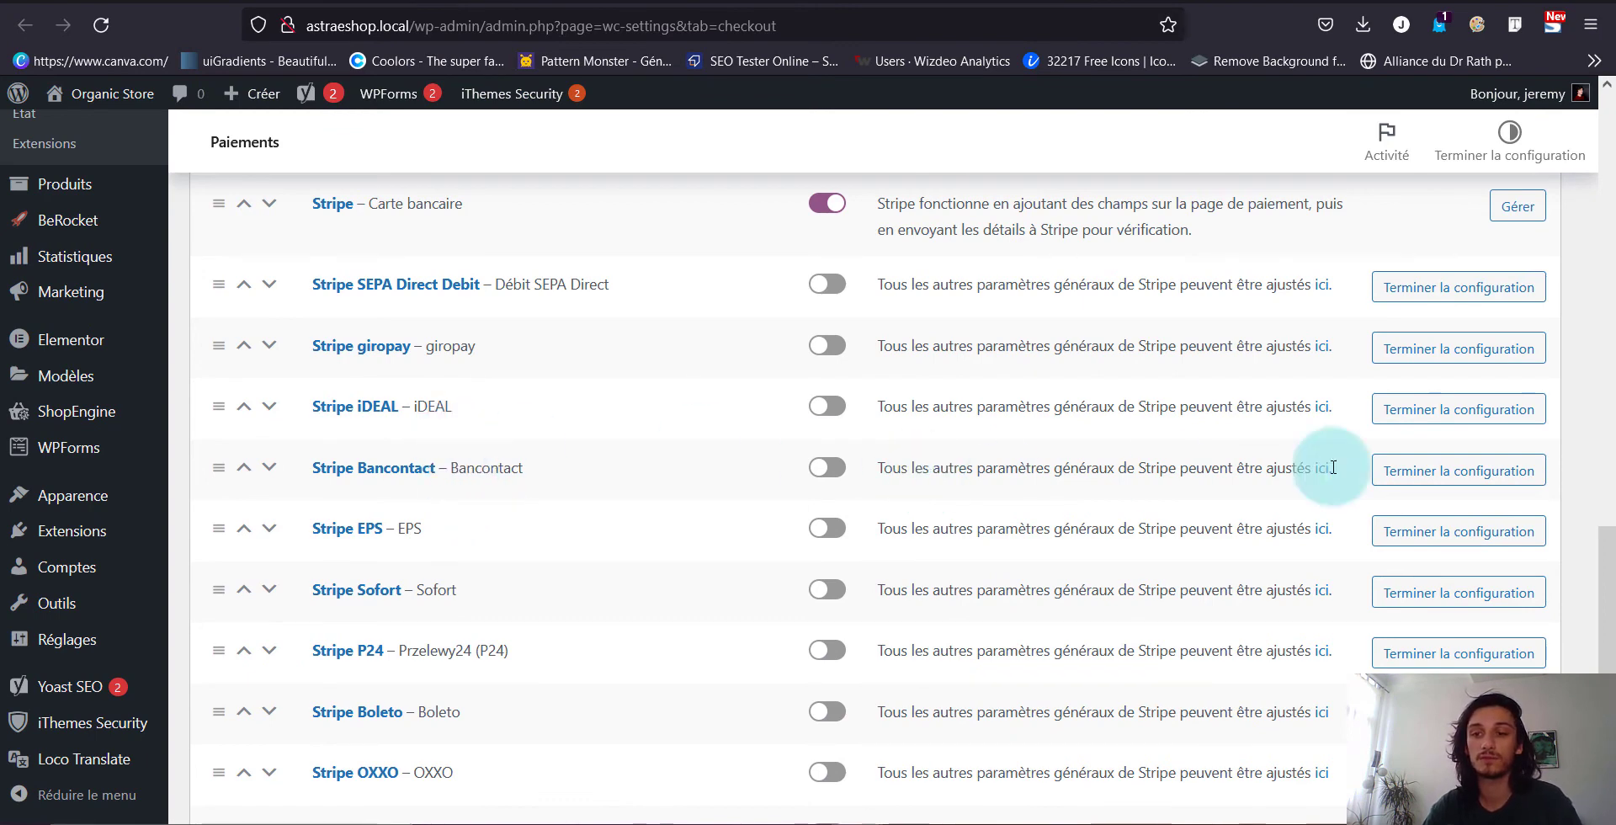
left_click(1501, 476)
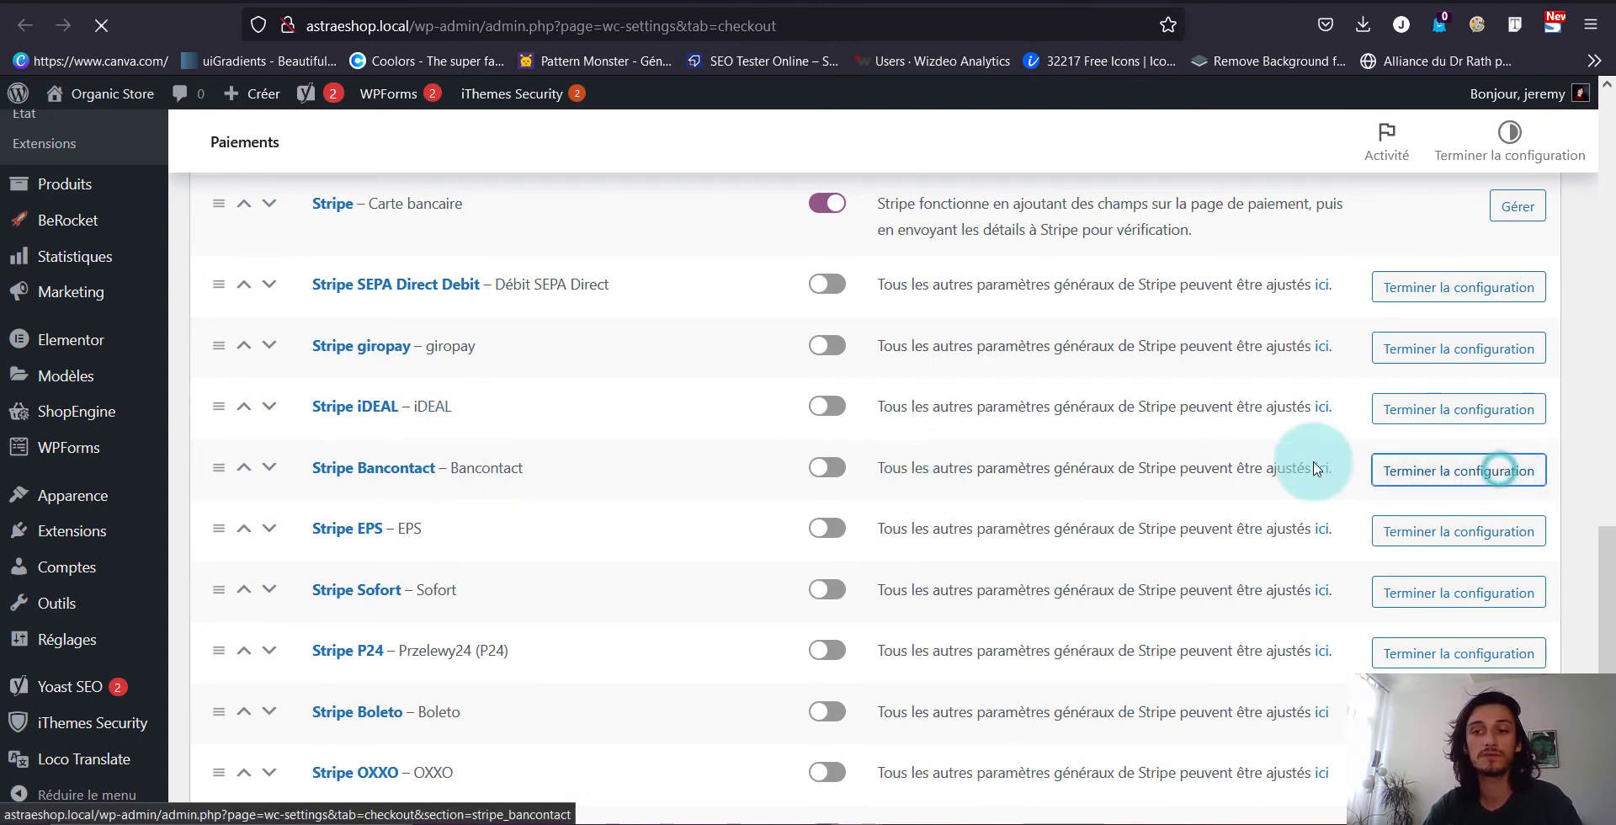
left_click(845, 414)
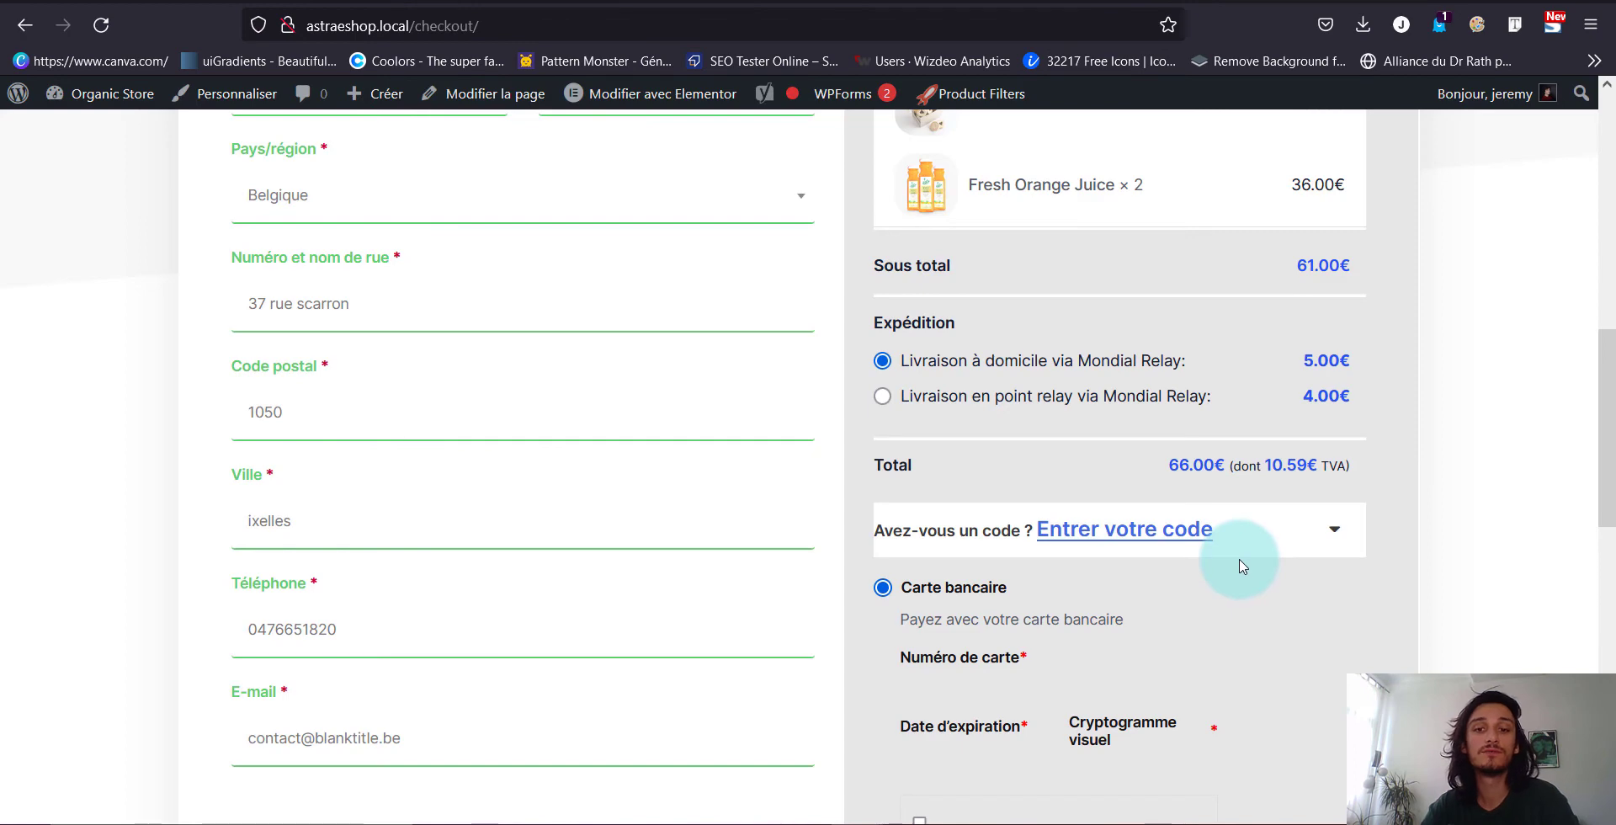
Confirm the checkout payment section offers only card payment, then return to the Réglages WooCommerce tab
scroll(989, 648, "down", 3)
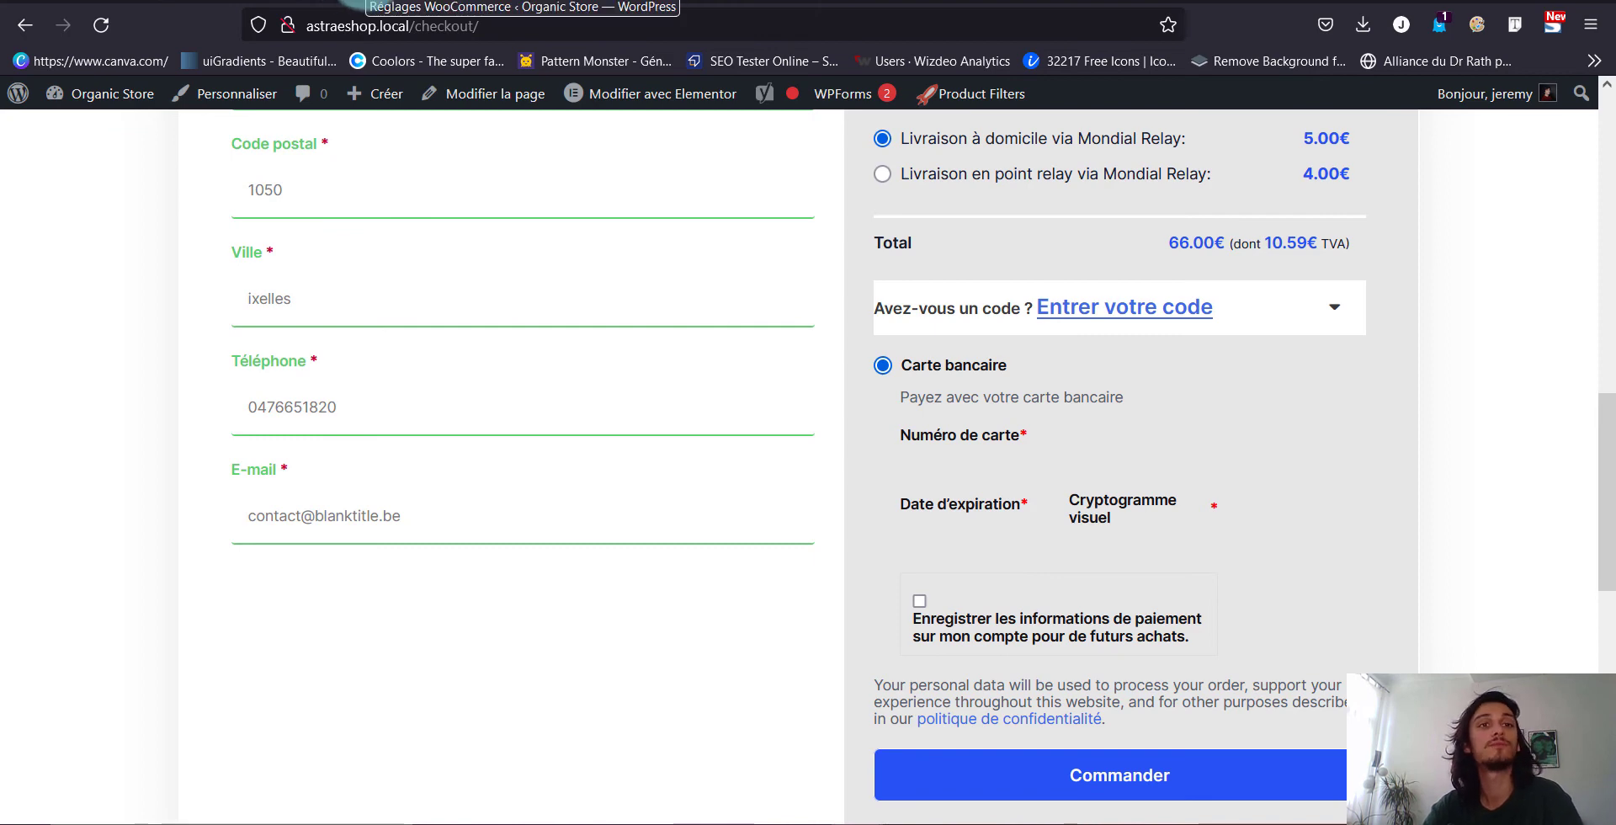
left_click(367, 2)
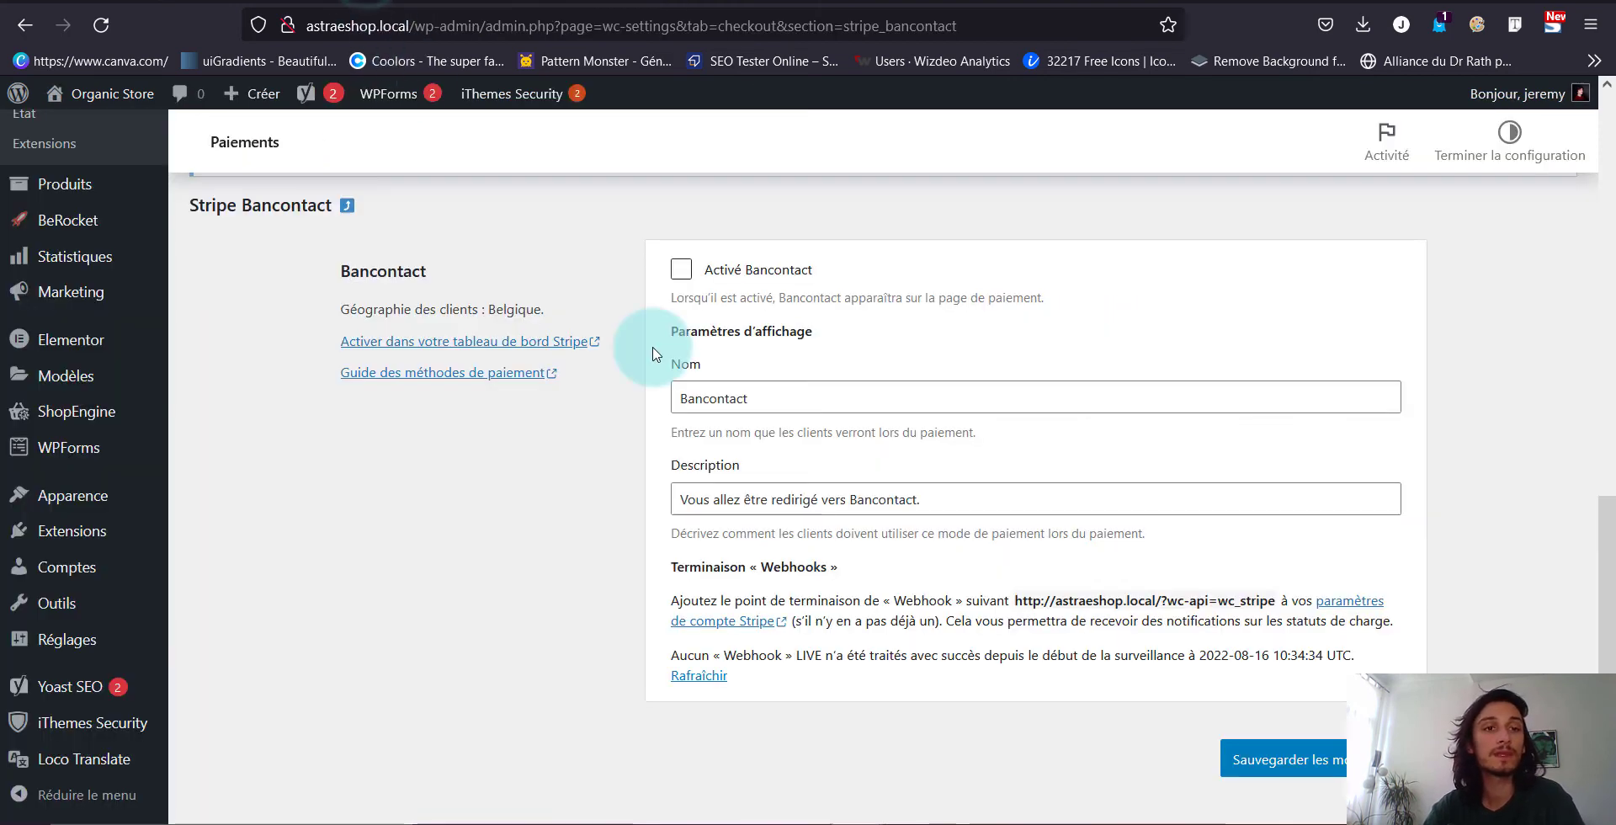
Tick Activé Bancontact, save the changes, and follow the 'Activer dans votre tableau de bord Stripe' link
left_click(682, 270)
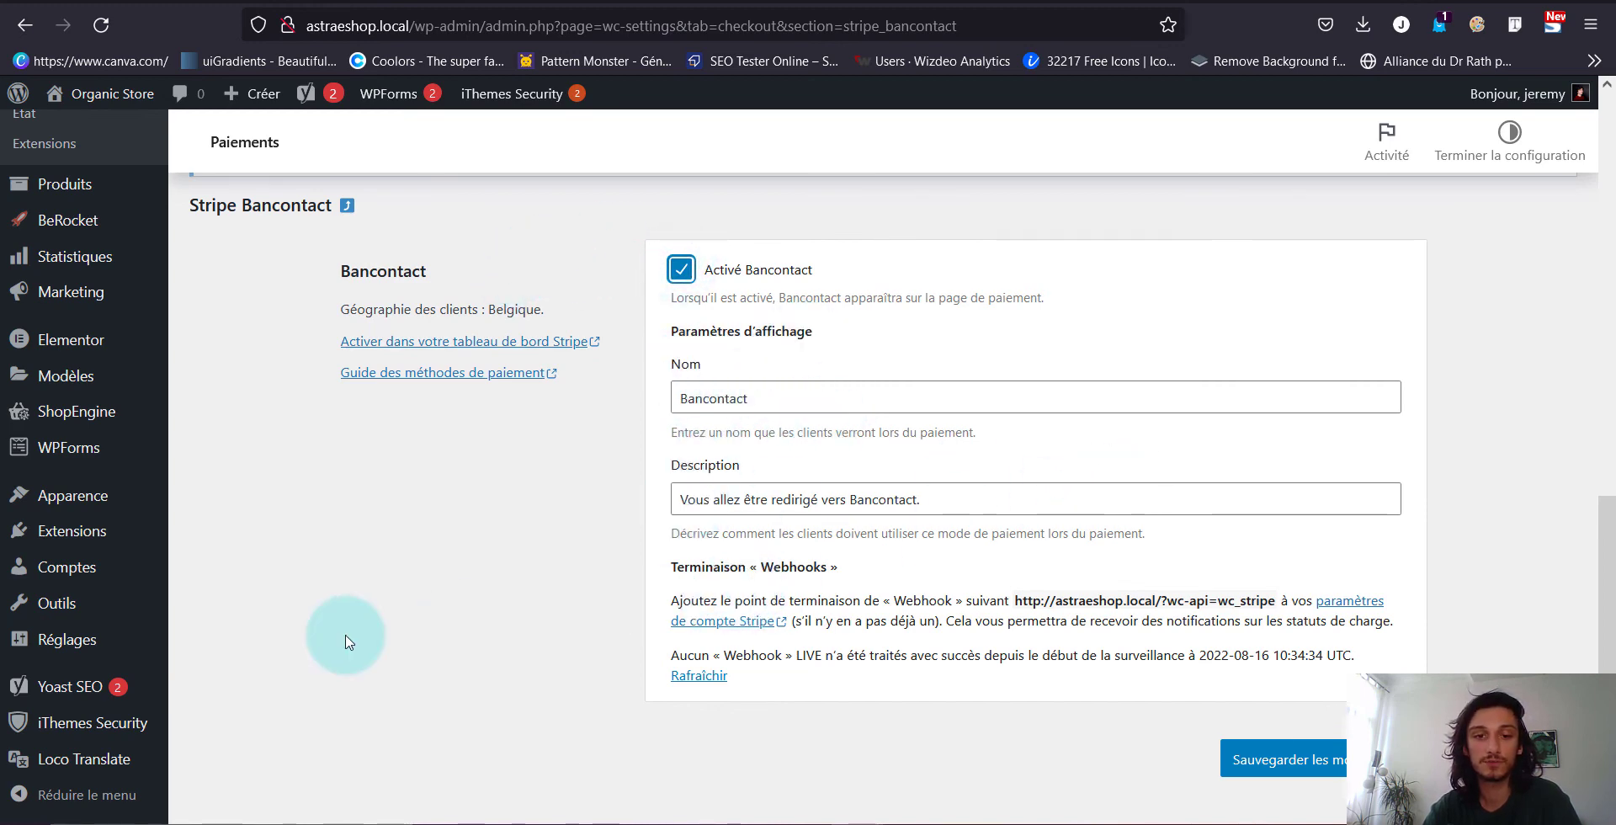
scroll(920, 350, "down", 2)
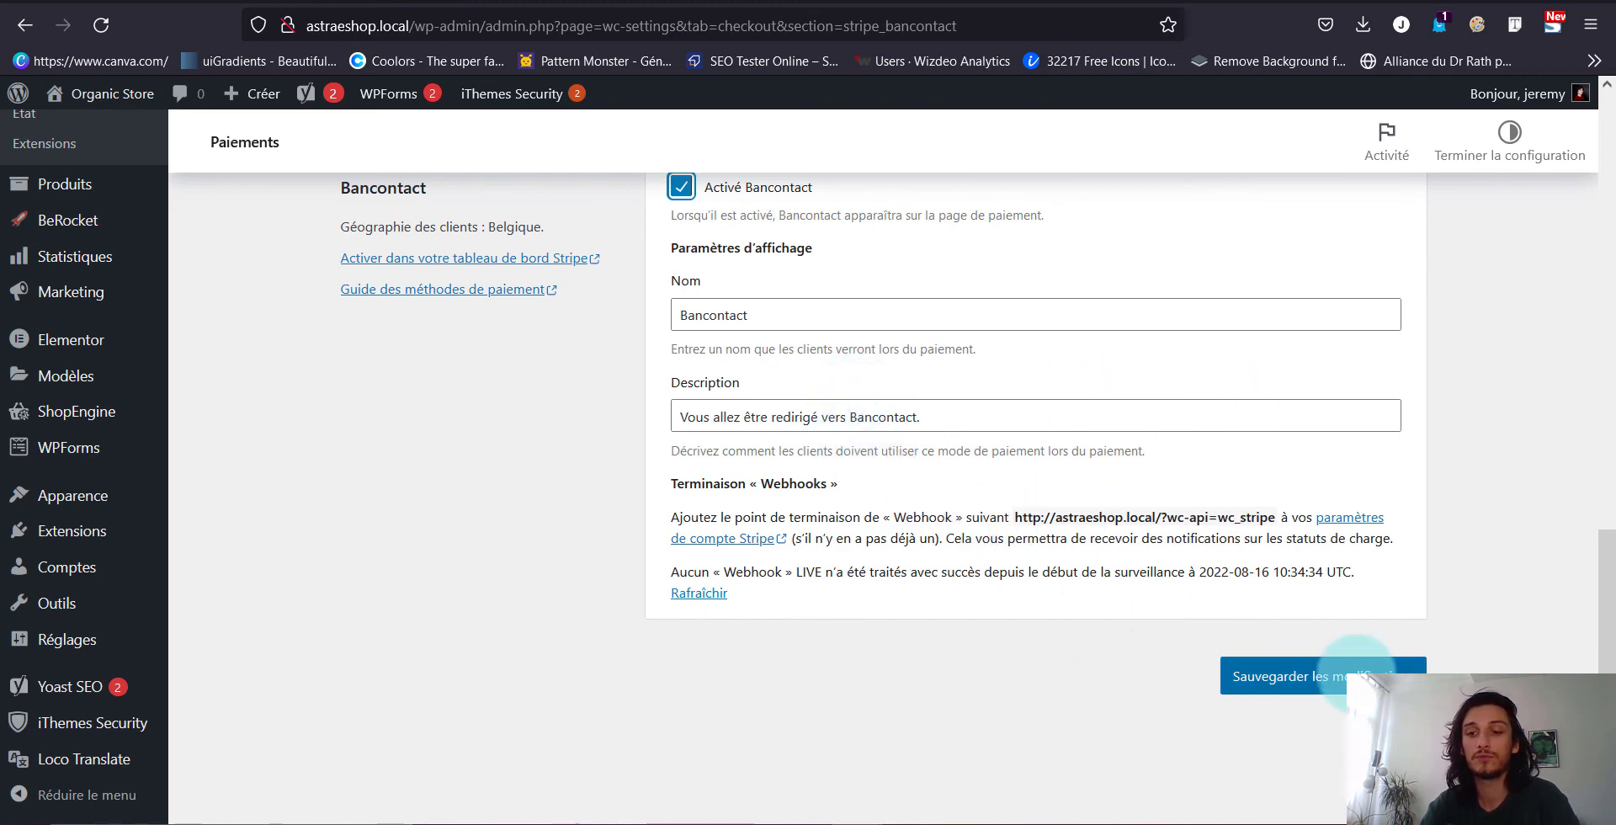
left_click(1339, 673)
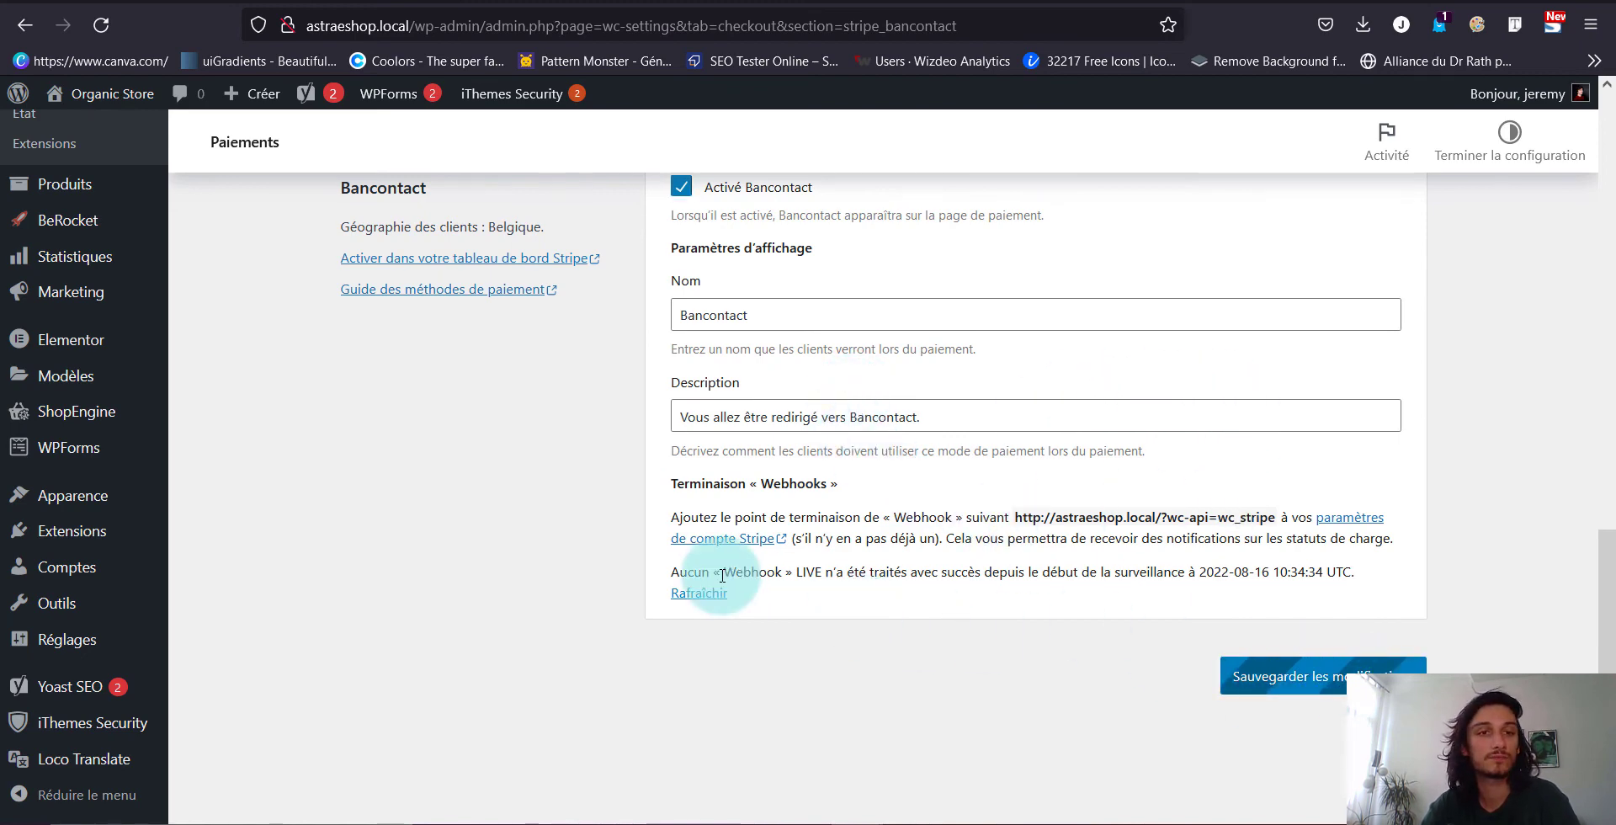
scroll(721, 577, "up", 2)
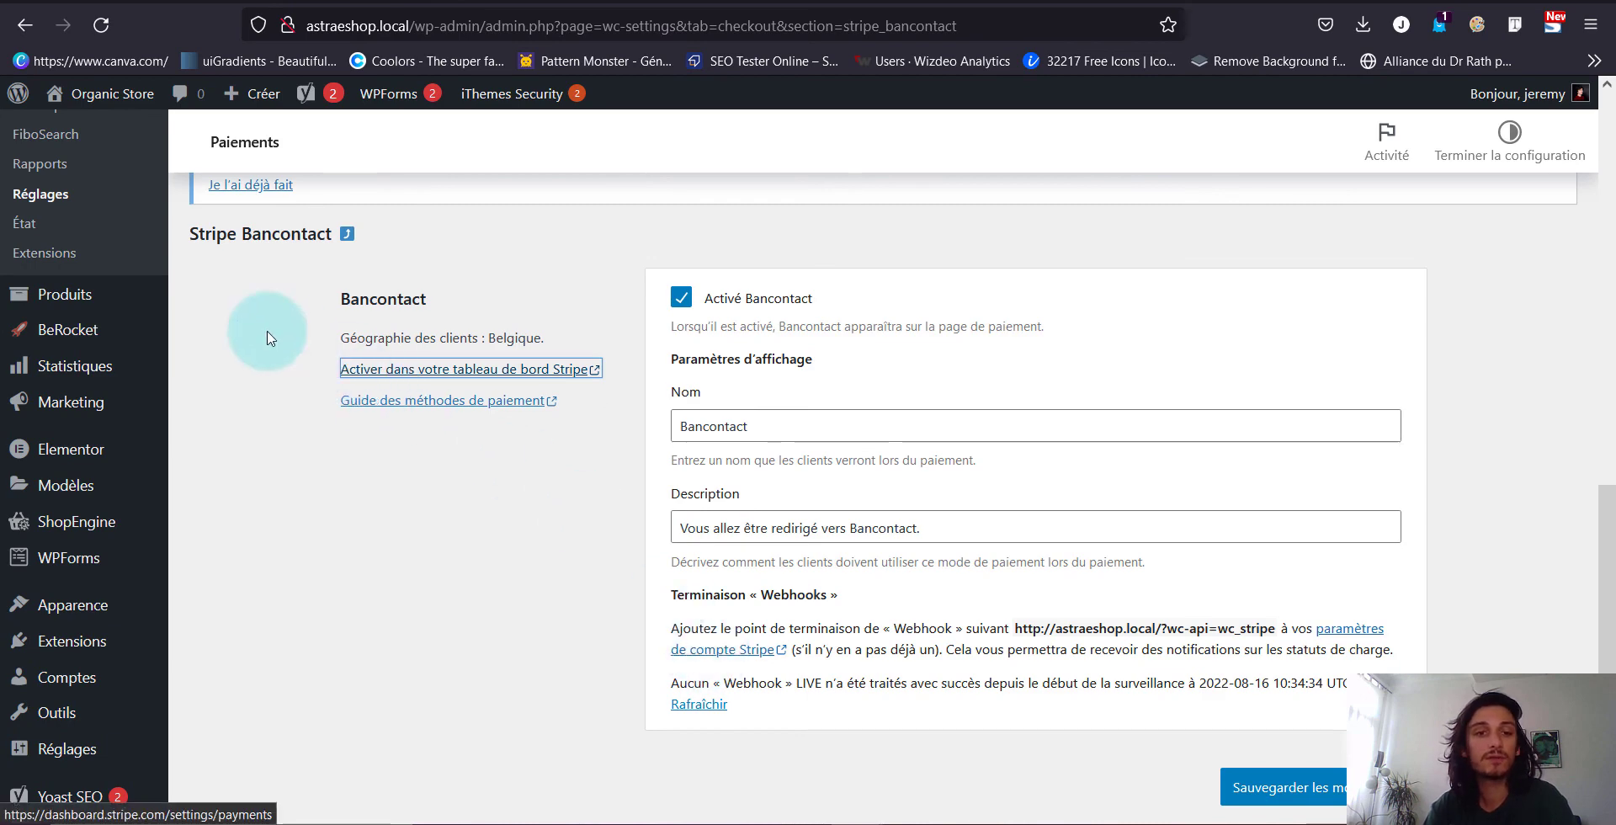
left_click(460, 7)
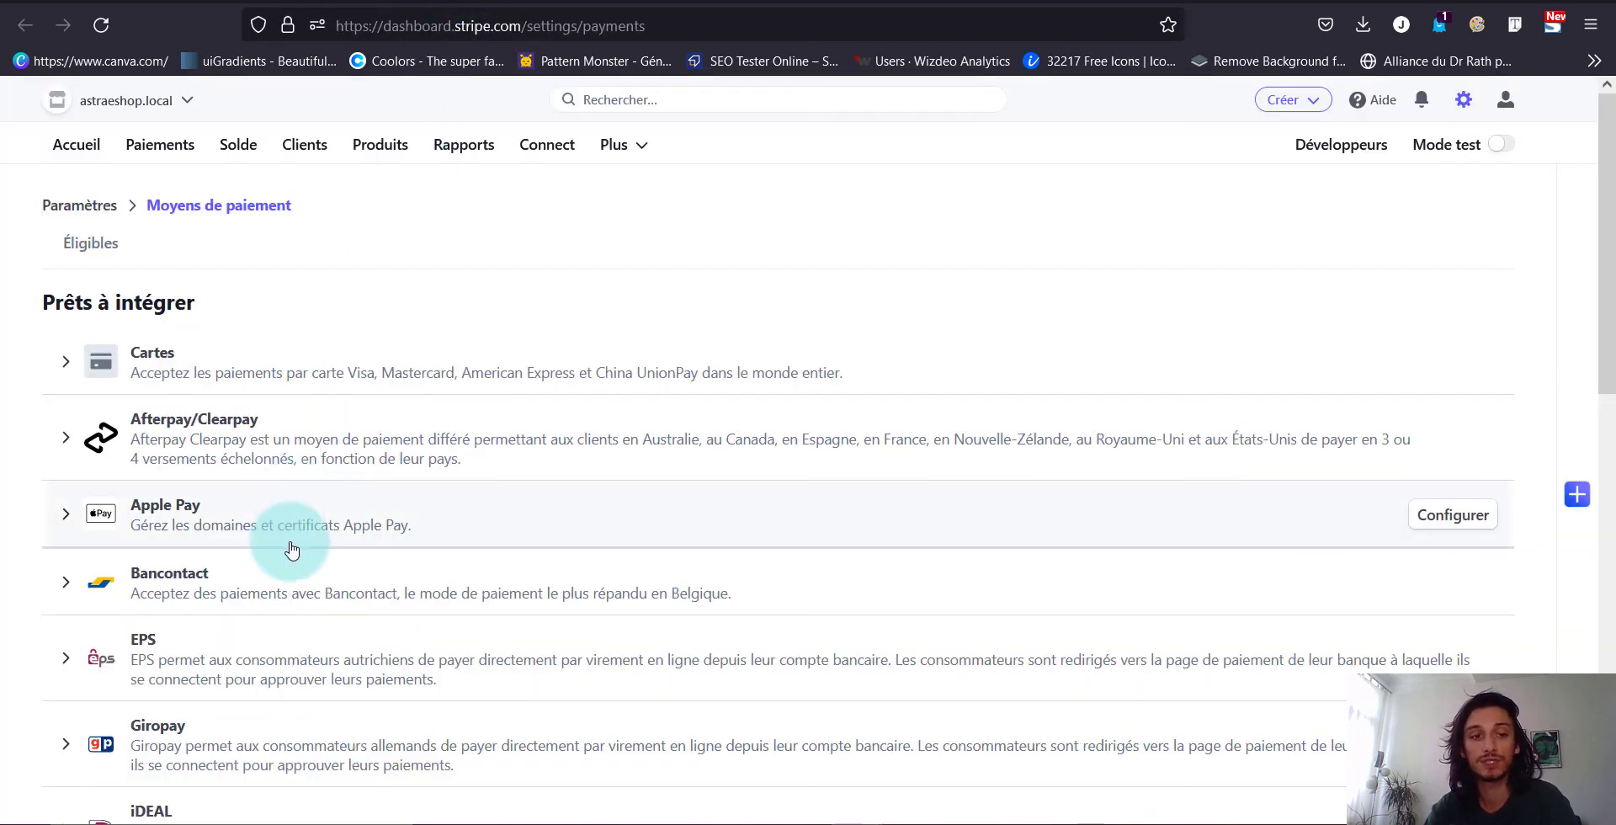
Expand the Bancontact row to confirm État Actif, then reload the shop's checkout page
left_click(269, 593)
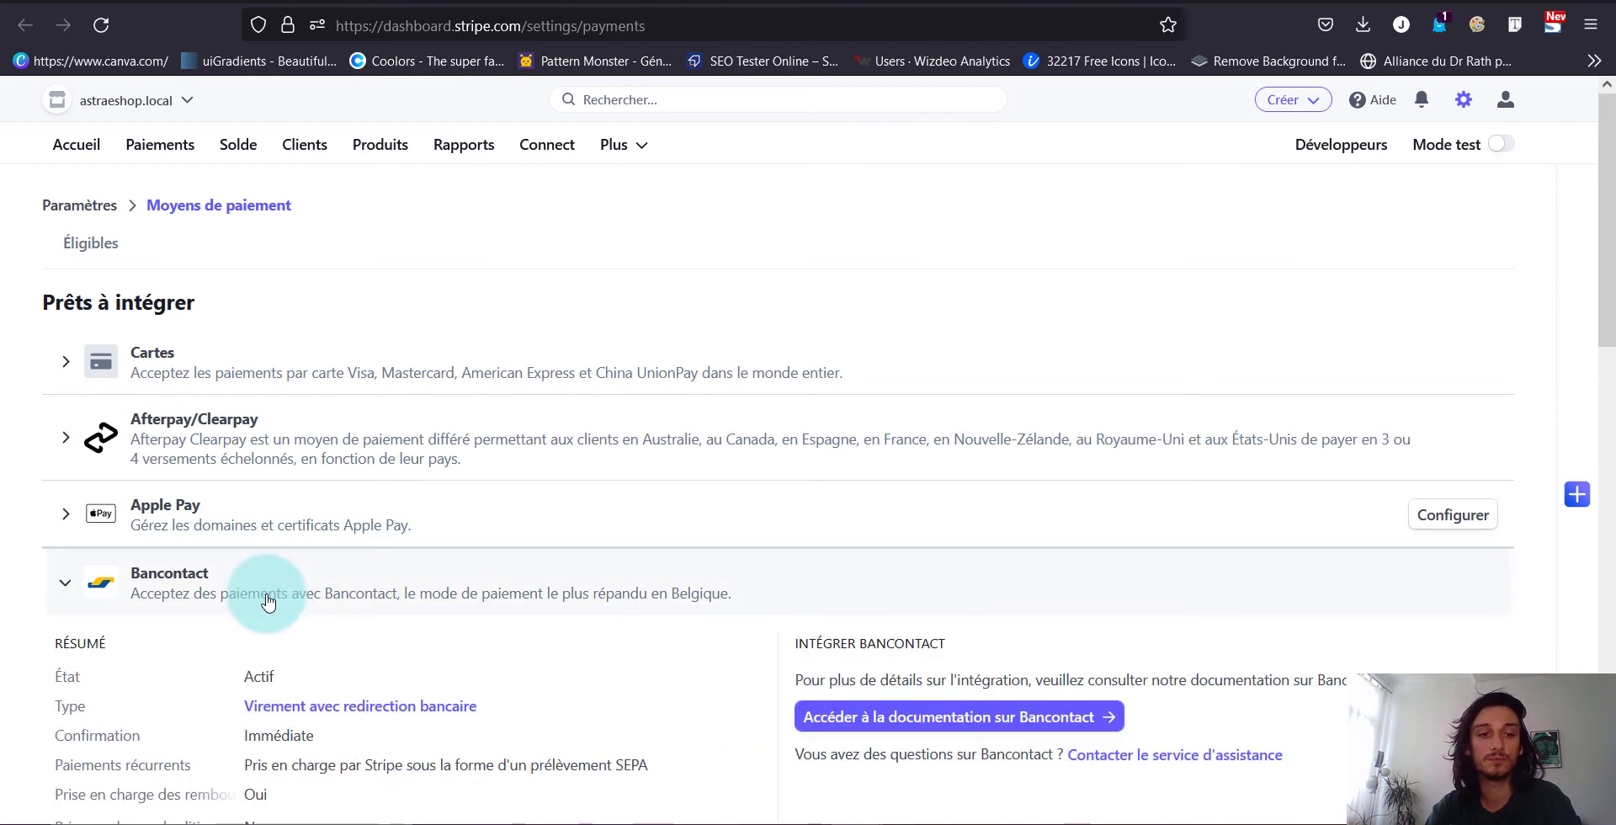
scroll(269, 600, "down", 4)
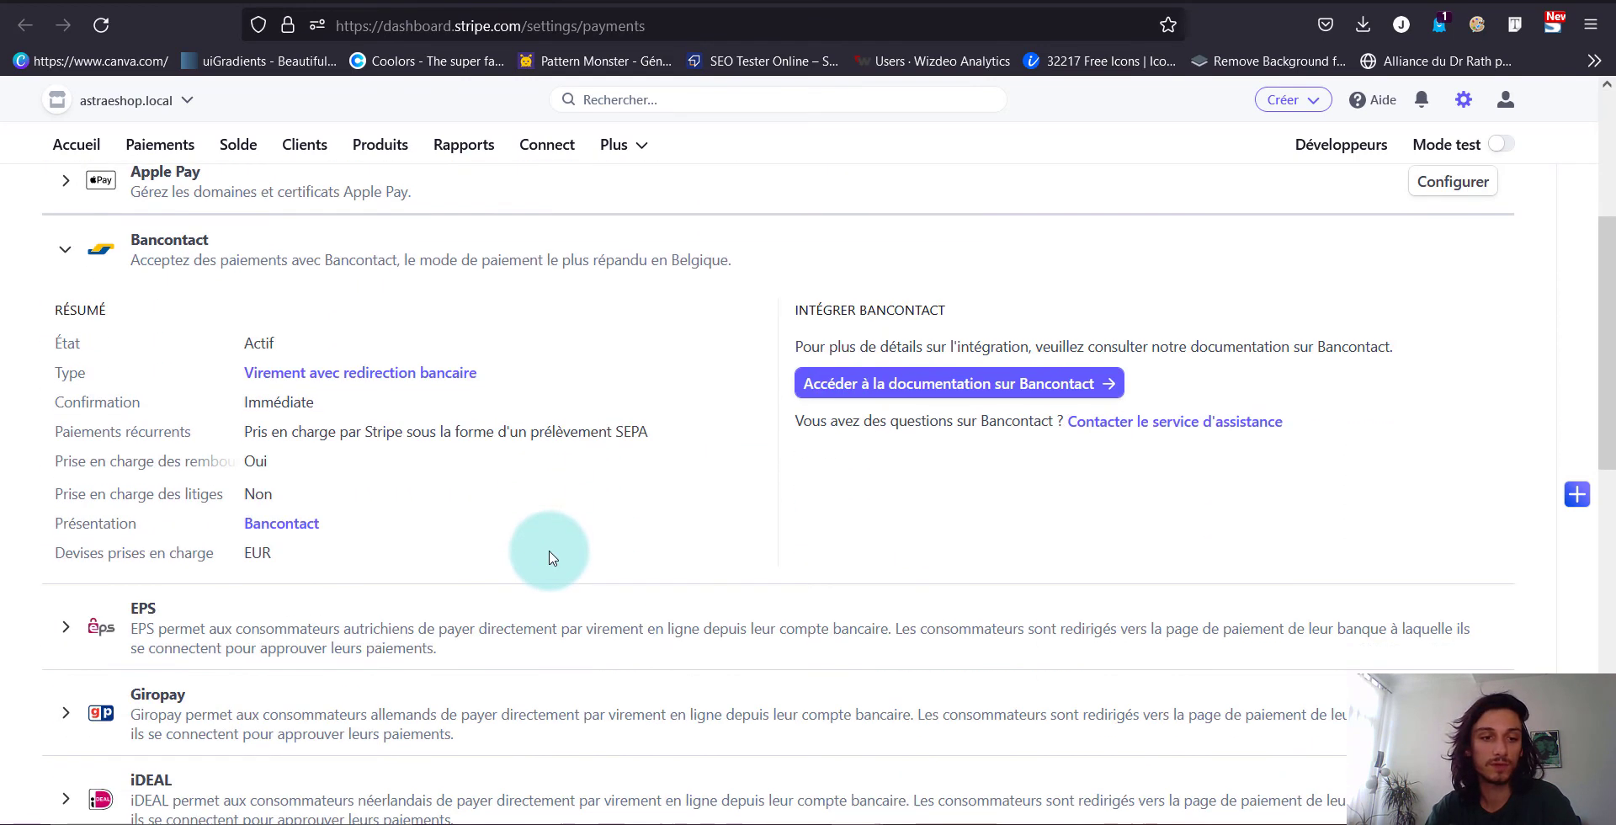
scroll(549, 557, "up", 1)
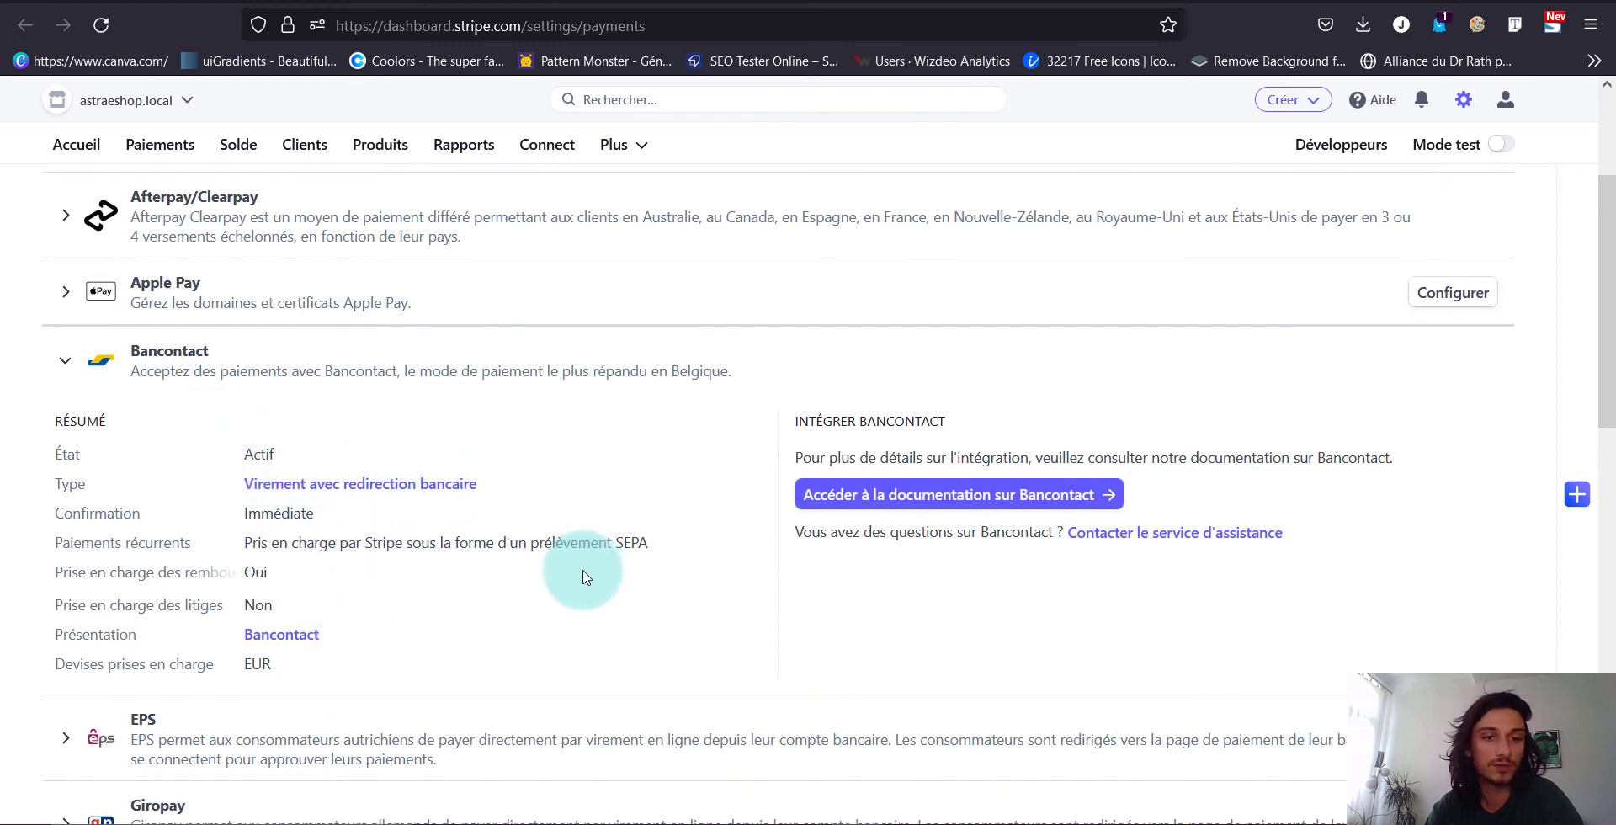
scroll(459, 619, "down", 1)
scroll(459, 618, "down", 1)
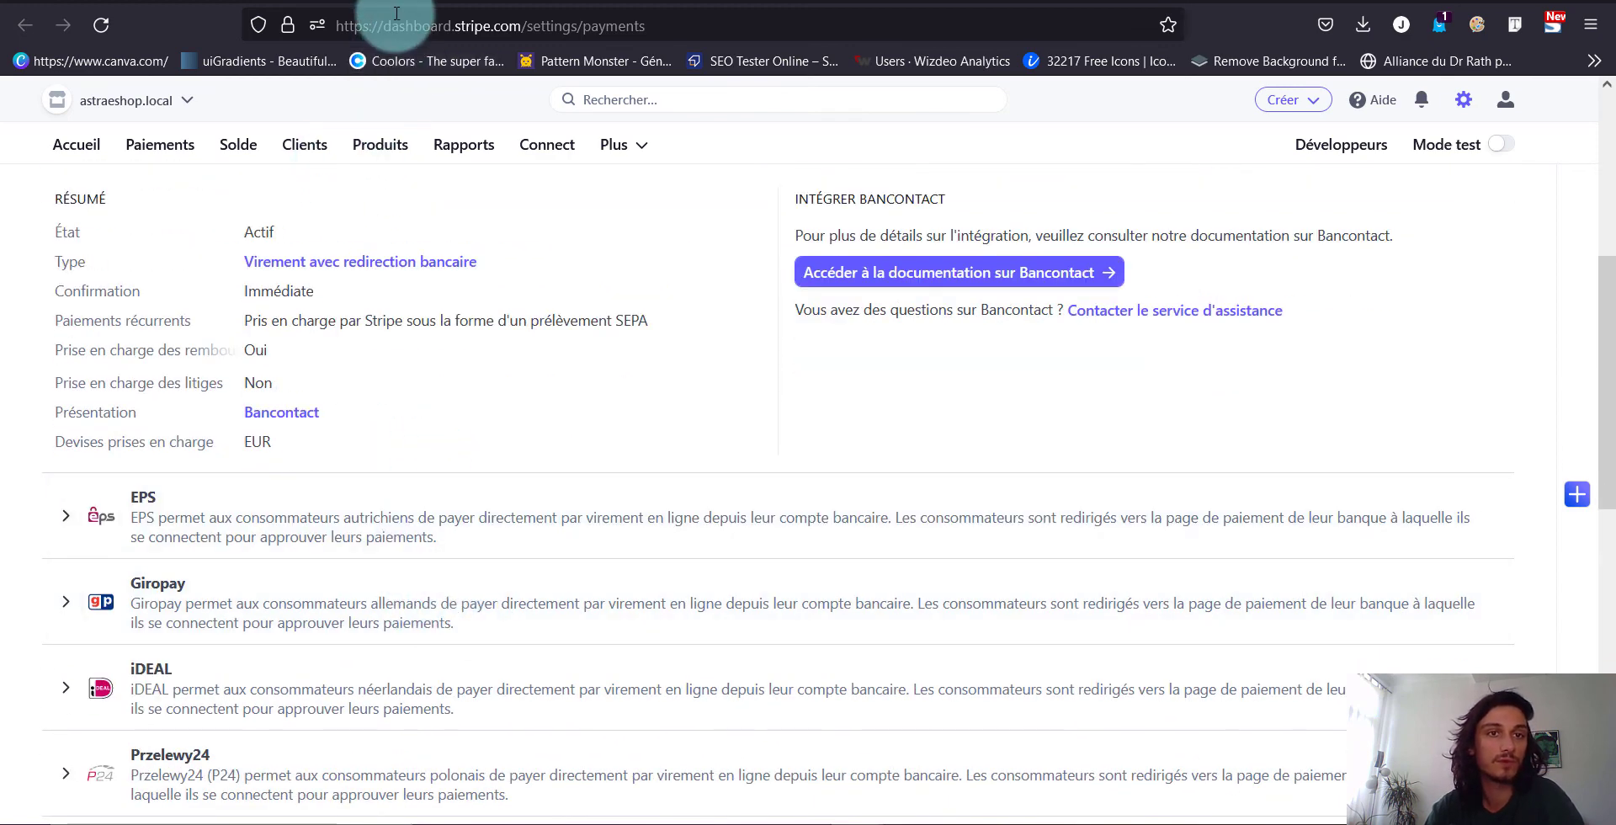
left_click(585, 1)
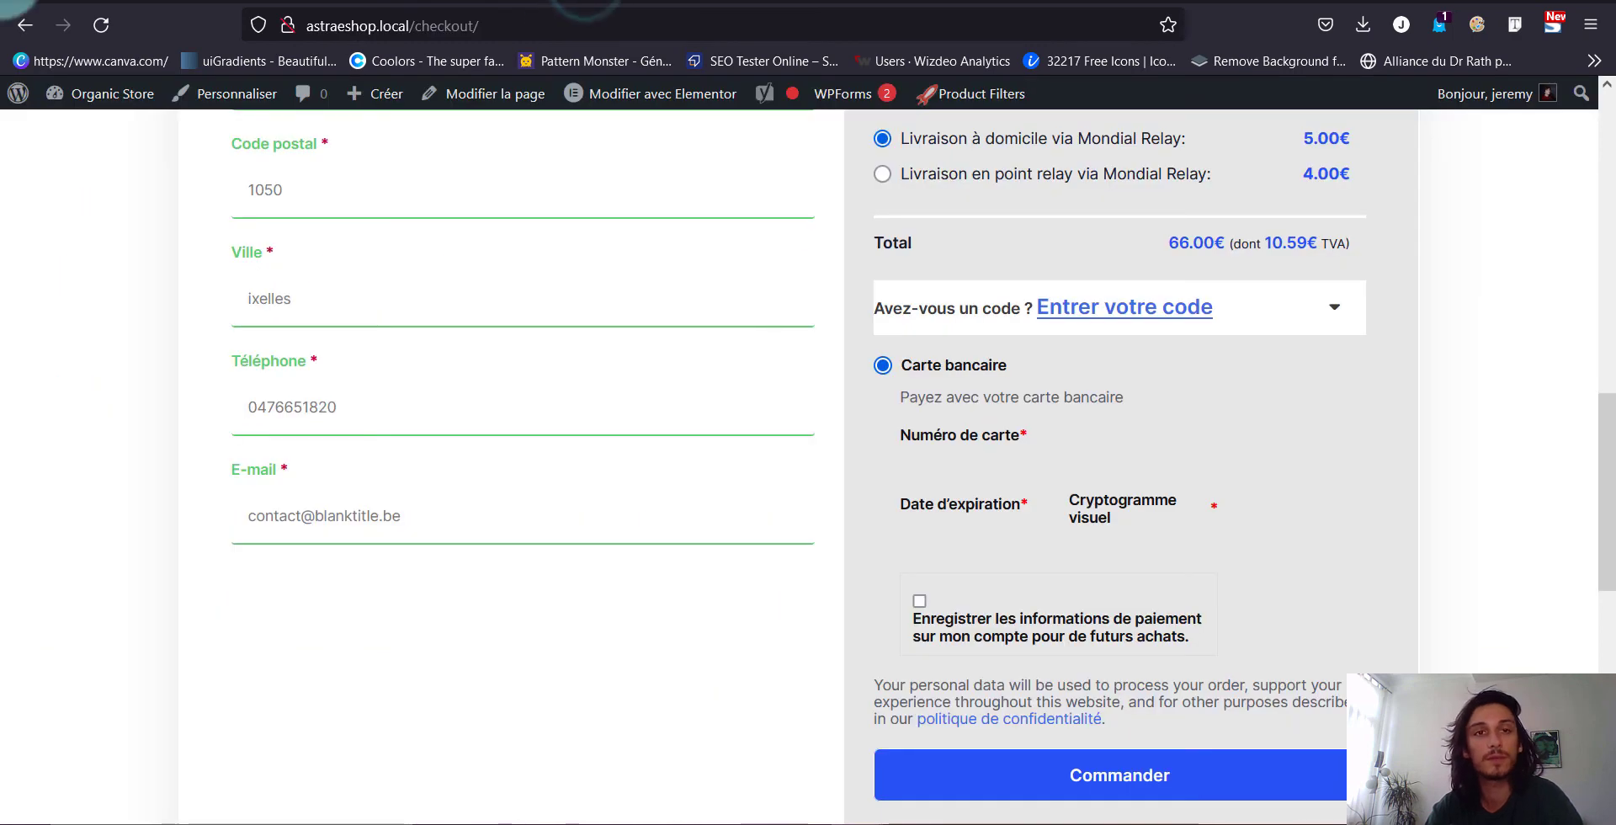
left_click(102, 32)
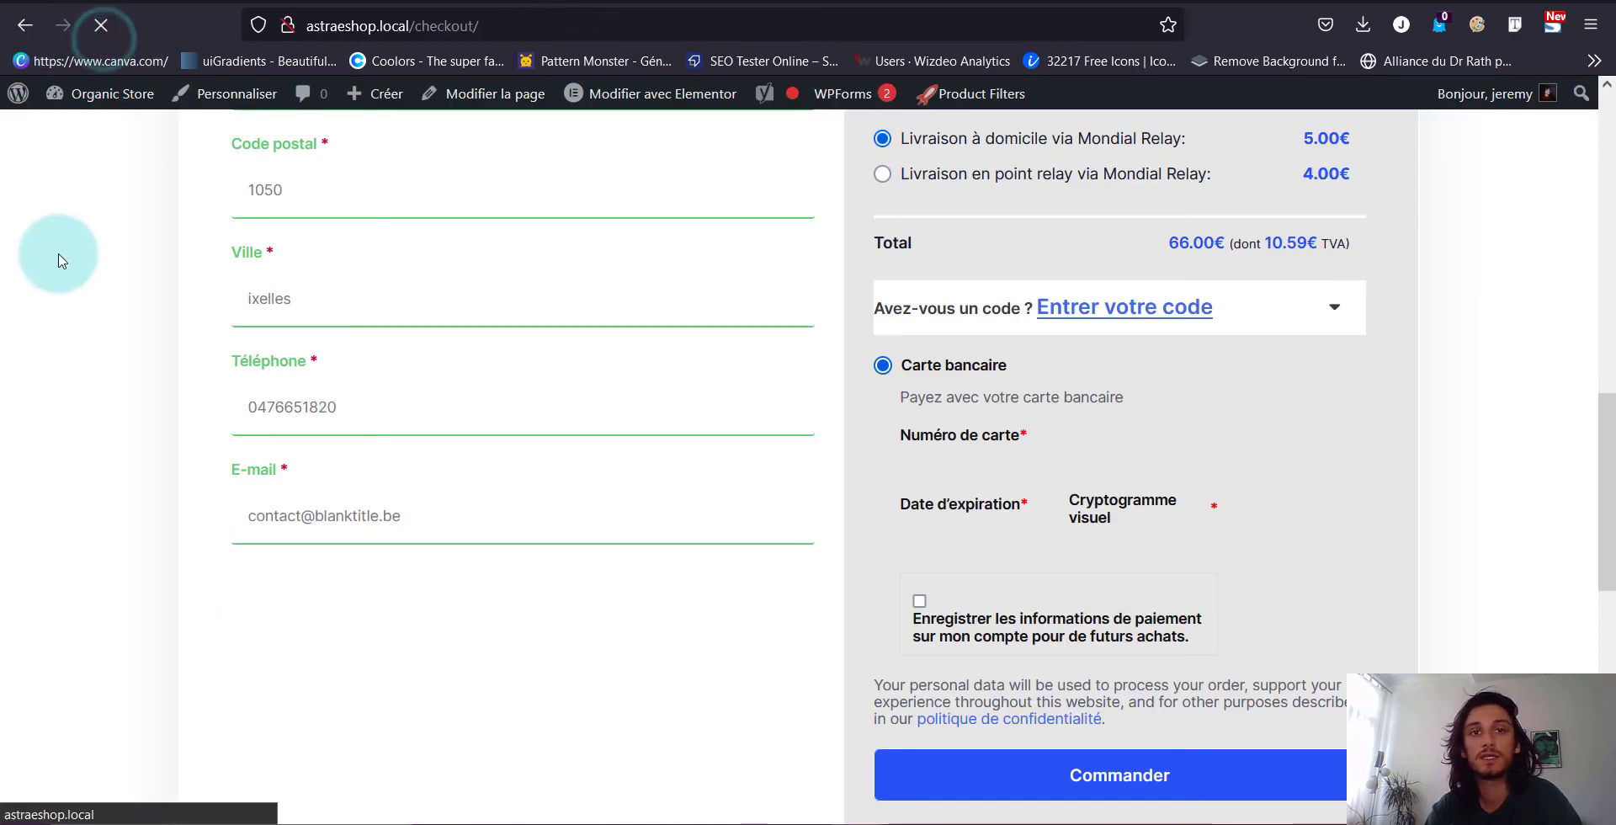